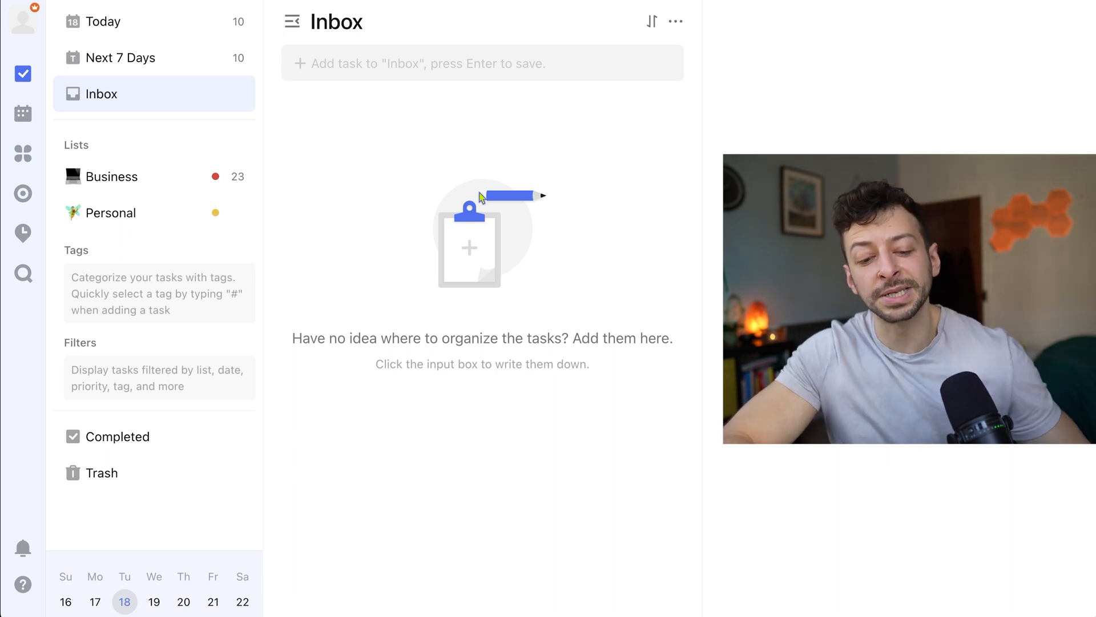
pyautogui.hotkey('alt', 'space')
pyautogui.write('ga')
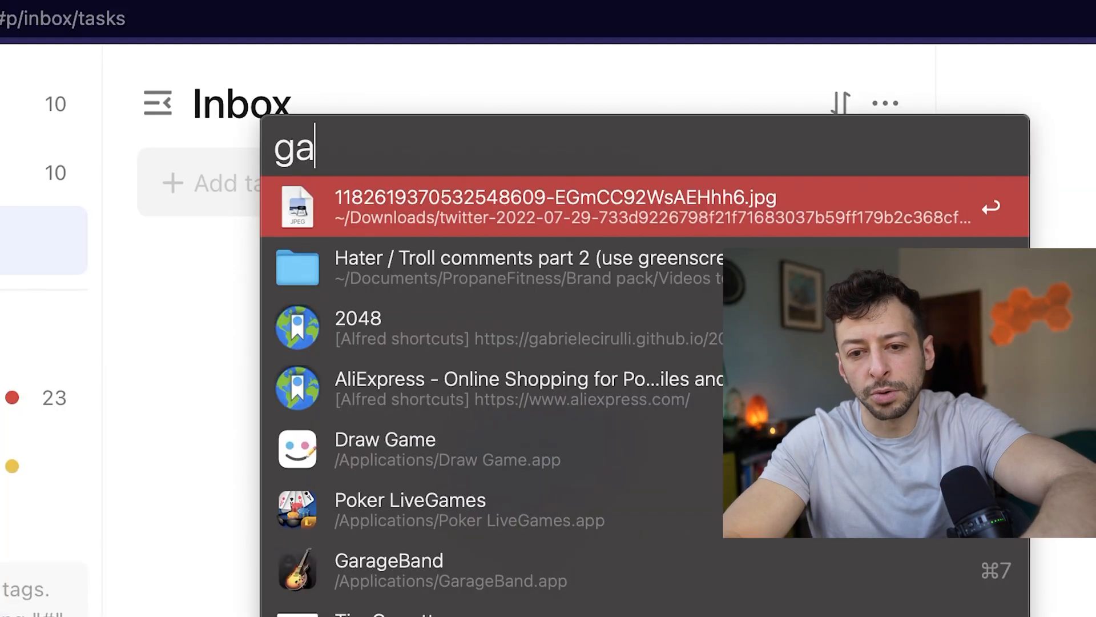
pyautogui.press('Escape')
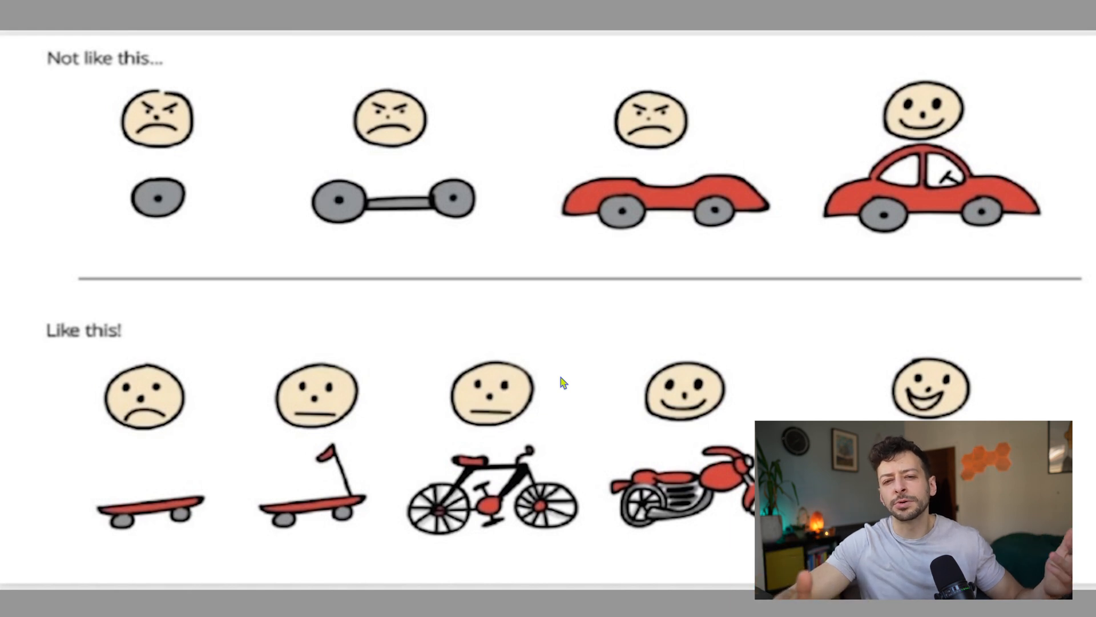
pyautogui.click(491, 283)
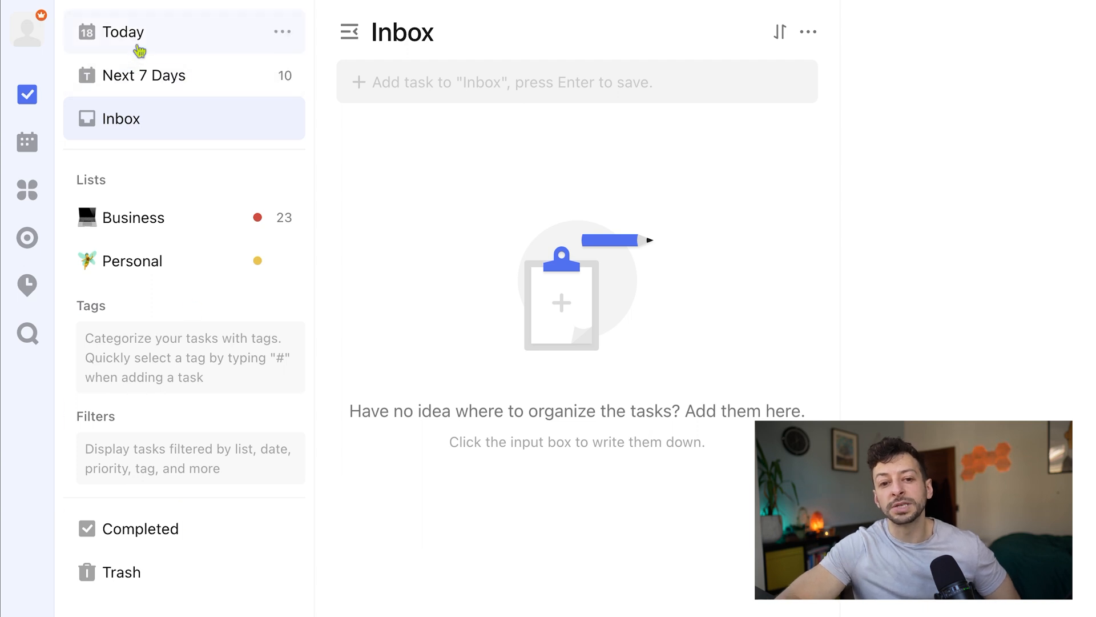
pyautogui.click(153, 32)
pyautogui.click(152, 86)
pyautogui.click(150, 128)
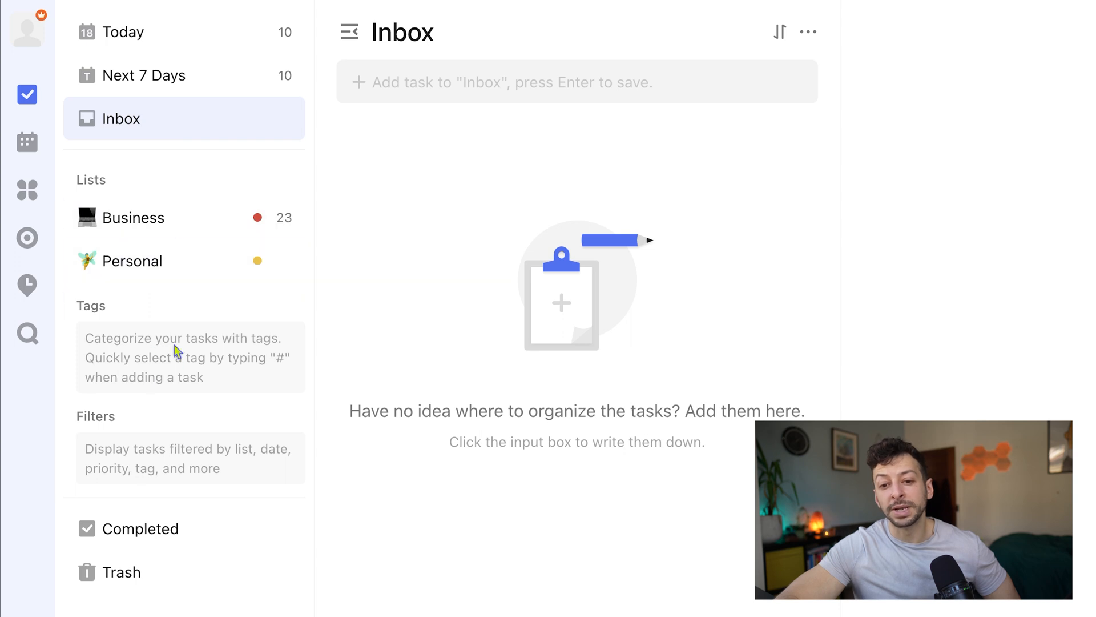
# Step: Add a task named "task" to the Inbox with the description "description"
pyautogui.click(494, 86)
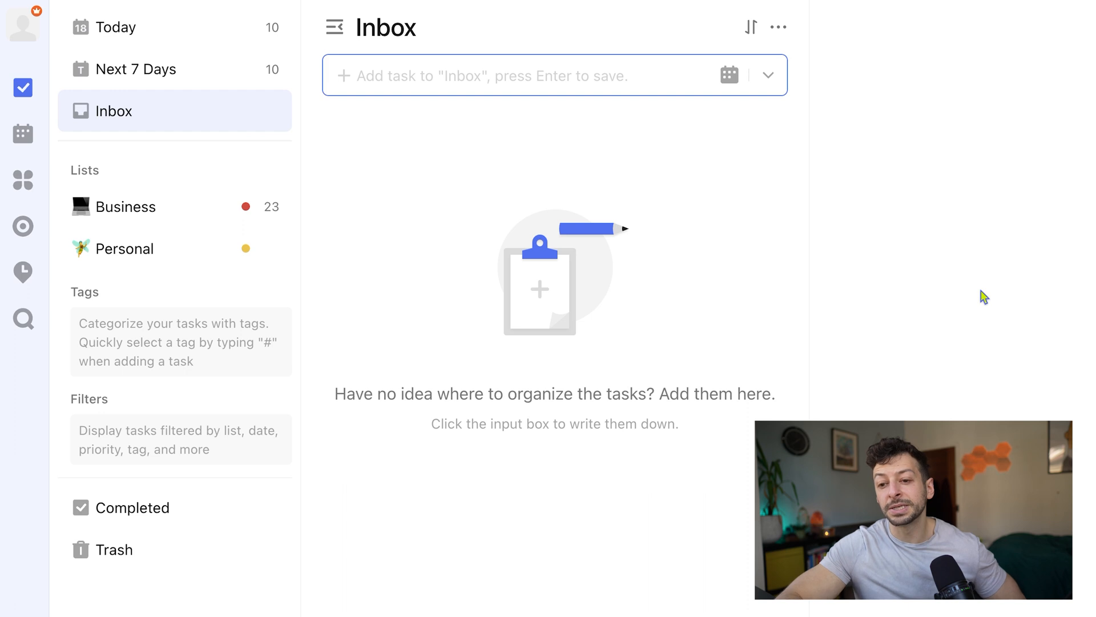
pyautogui.write('task')
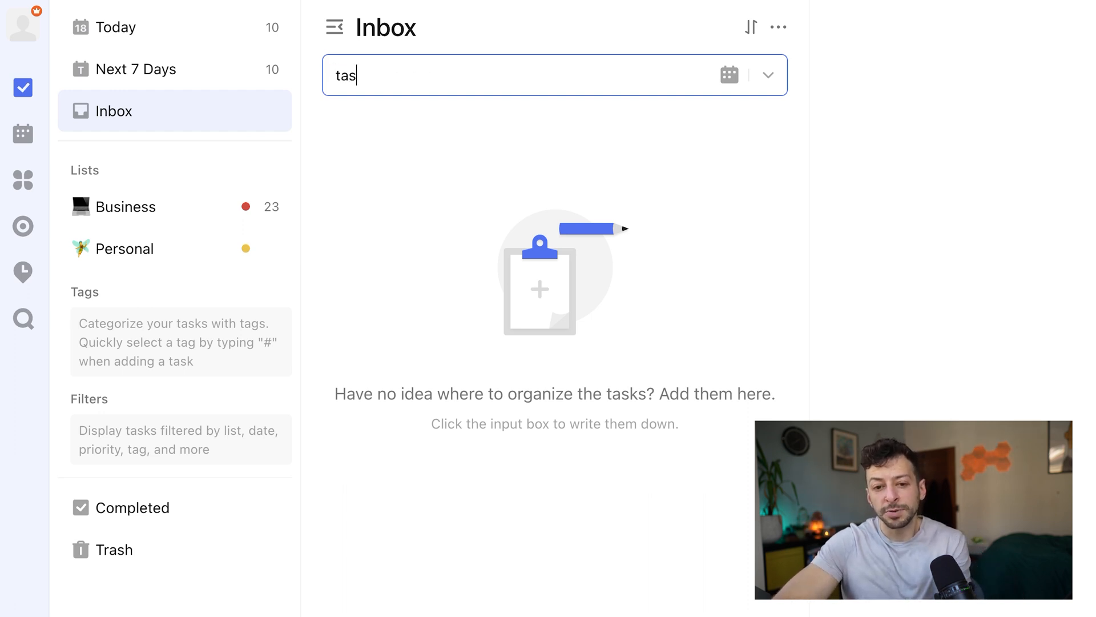
pyautogui.press('Return')
pyautogui.click(950, 212)
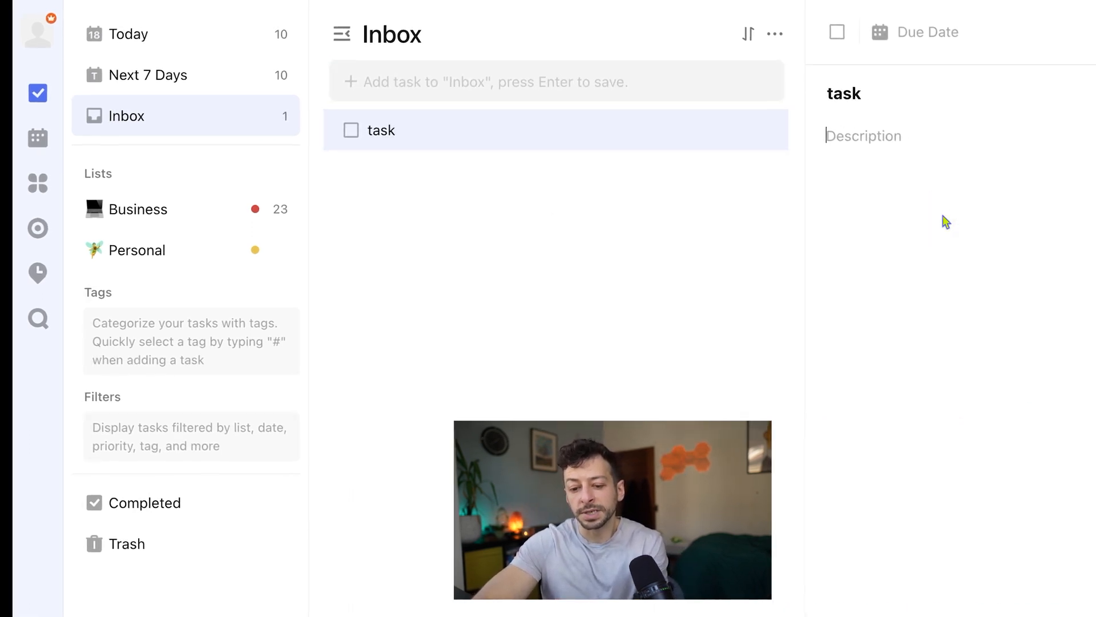
pyautogui.write('description')
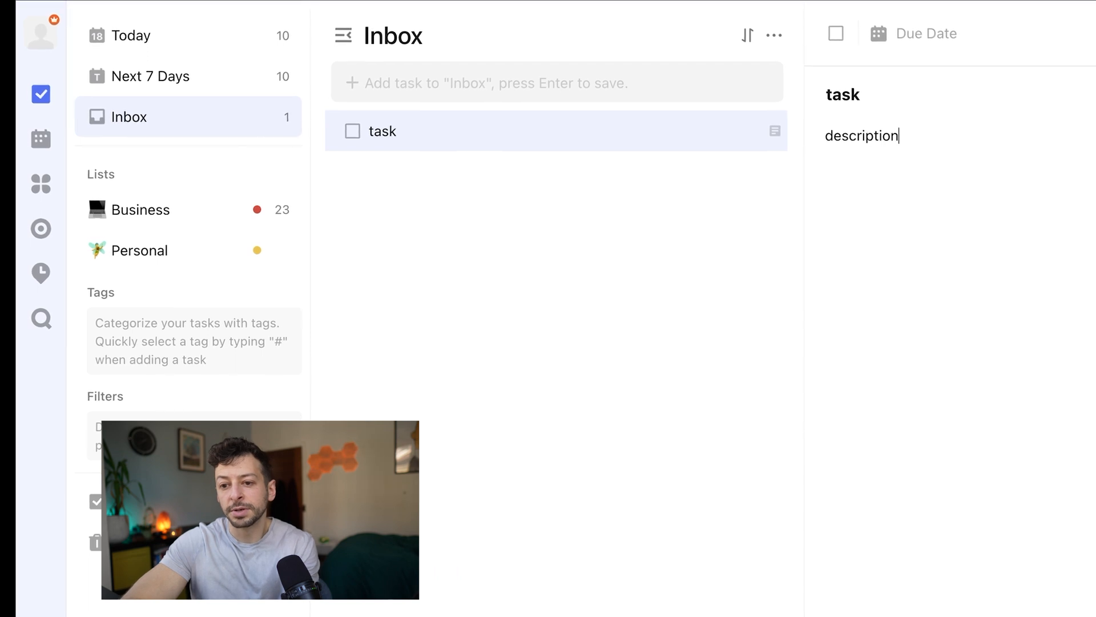
# Step: Set the task's due date to 26 April 2023 with an endless weekly repeat
pyautogui.click(914, 33)
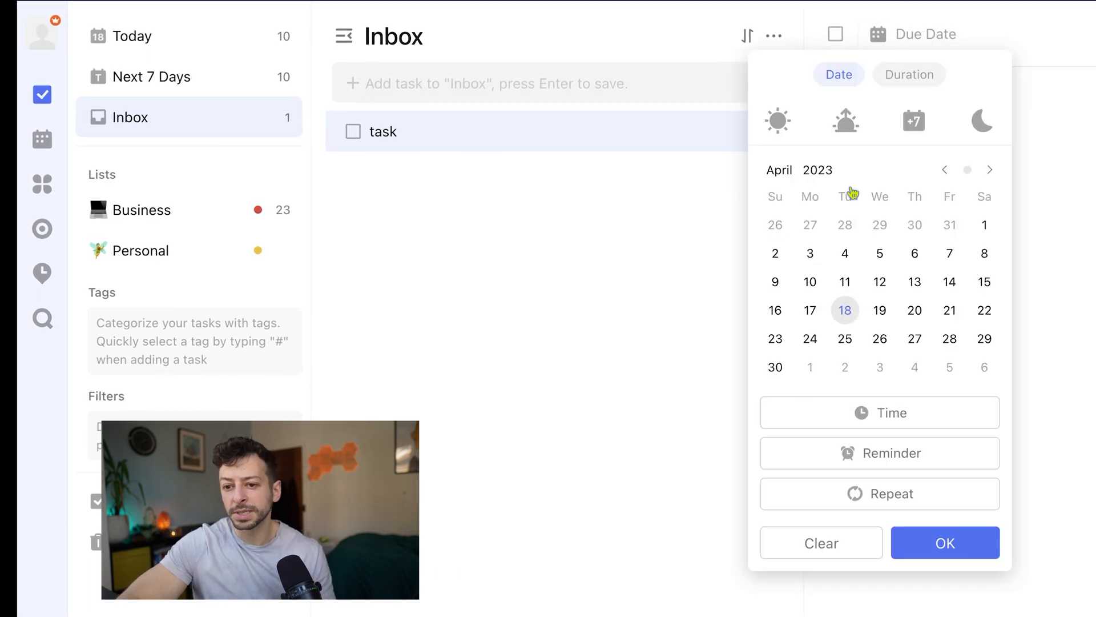
pyautogui.click(879, 341)
pyautogui.click(908, 457)
pyautogui.click(907, 454)
pyautogui.click(892, 503)
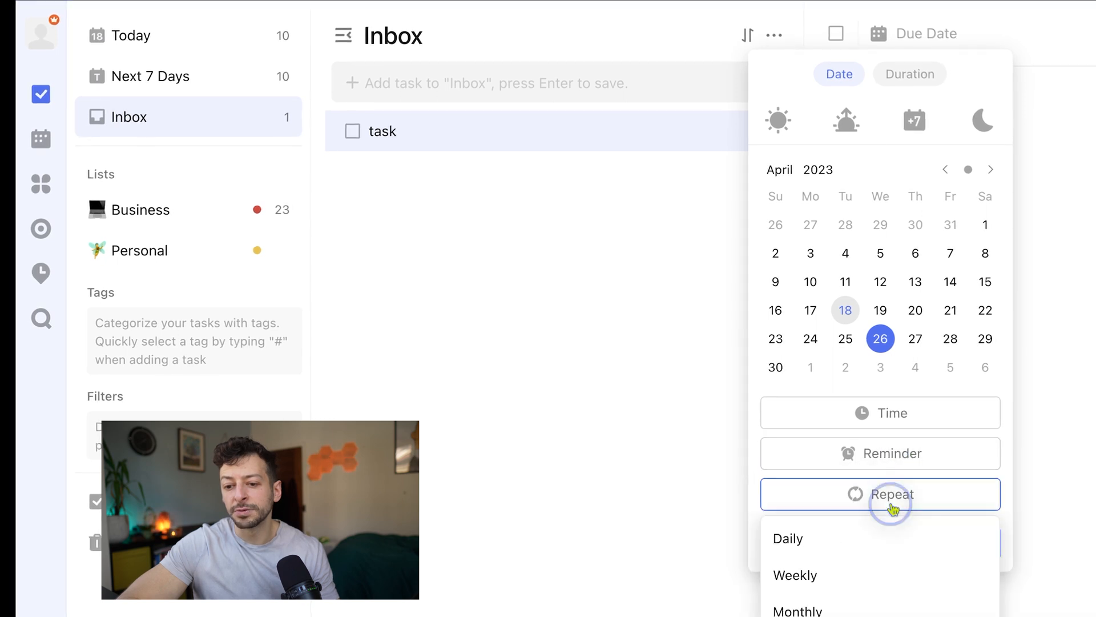
pyautogui.click(893, 502)
pyautogui.click(828, 578)
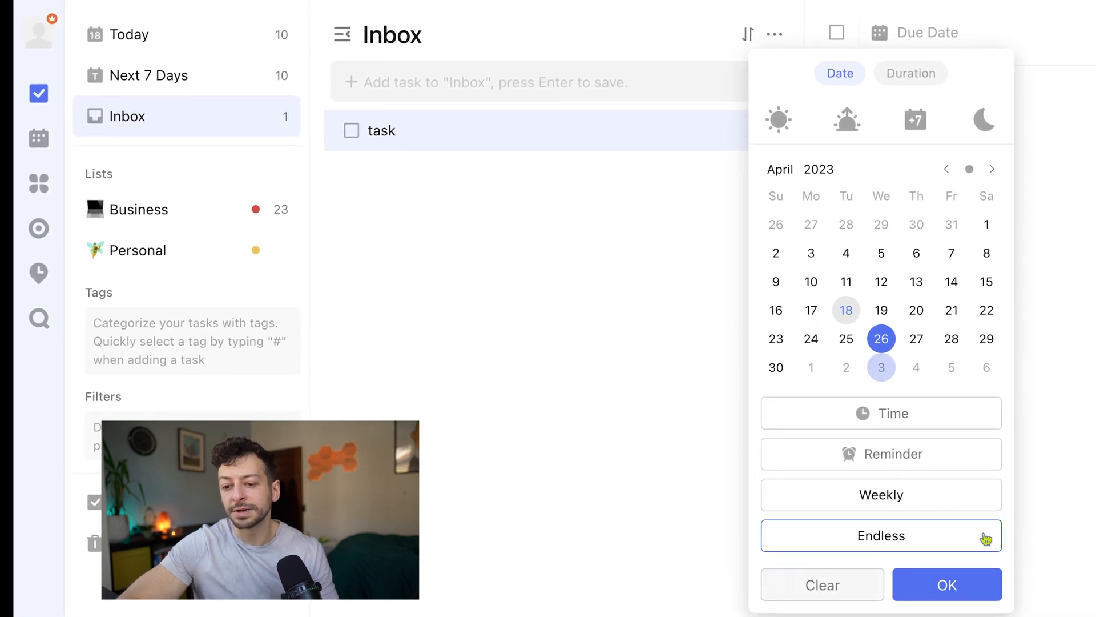
pyautogui.click(925, 544)
pyautogui.click(925, 544)
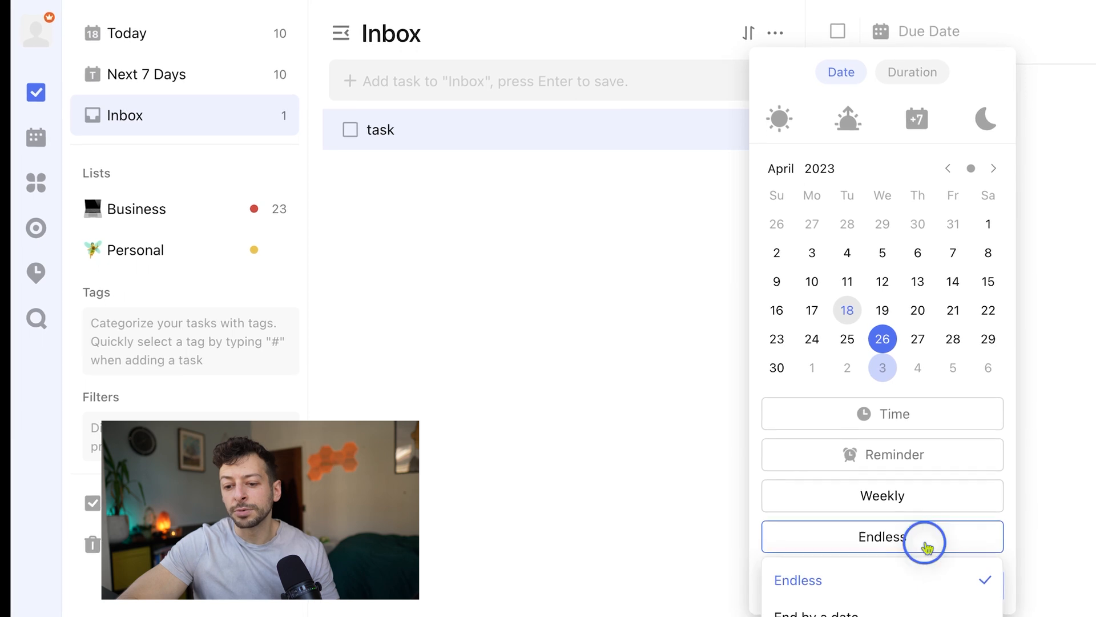
pyautogui.click(958, 574)
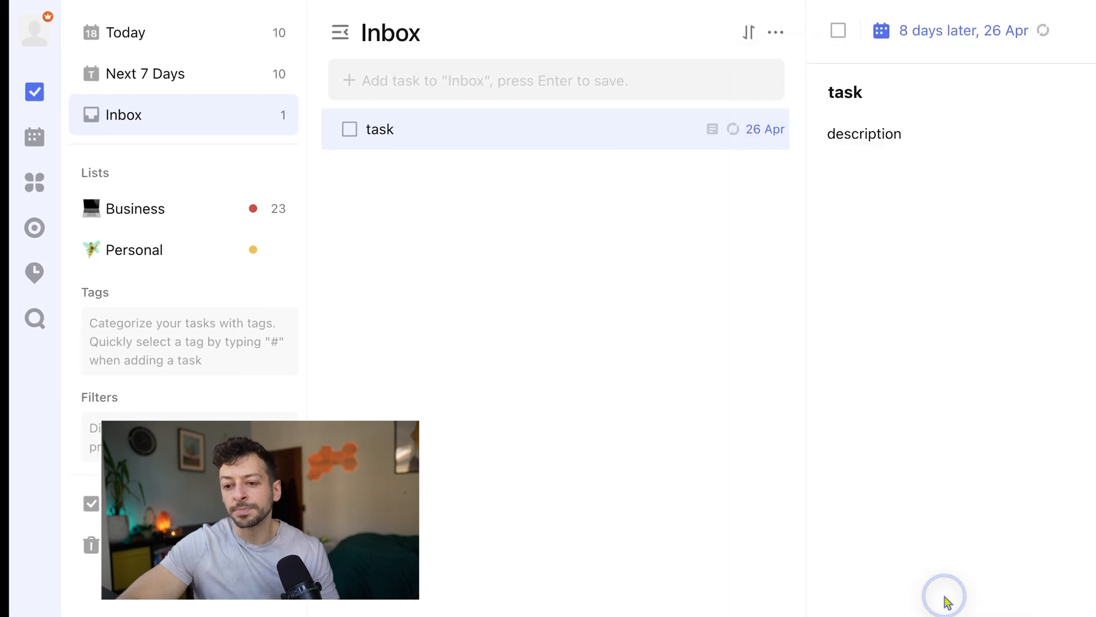
# Step: Look at the duration options in the task's date settings
pyautogui.click(966, 35)
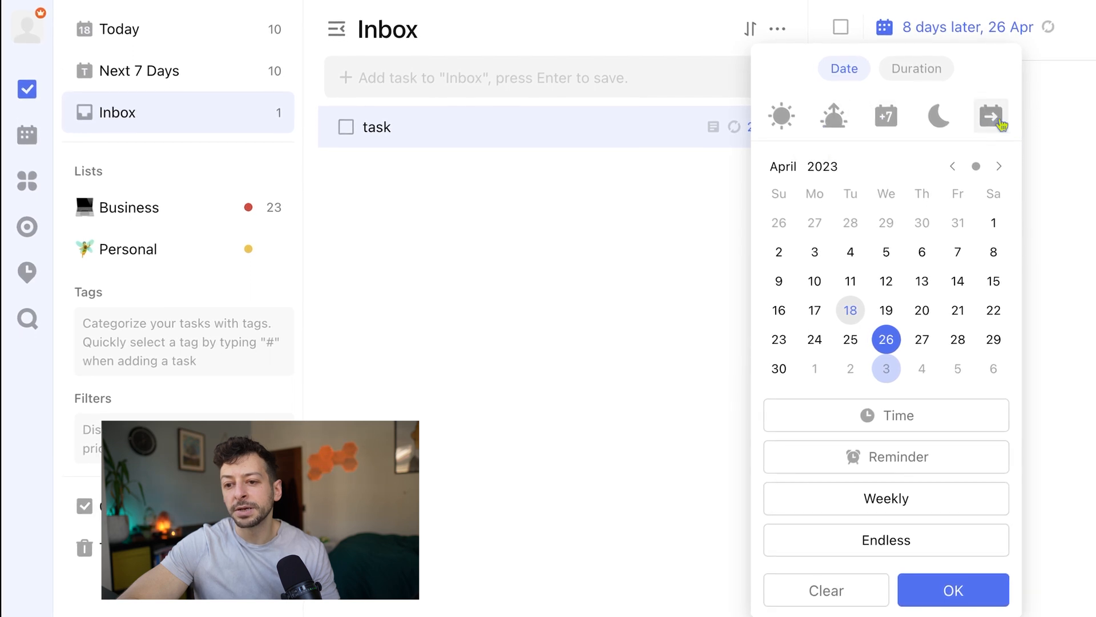
pyautogui.click(911, 69)
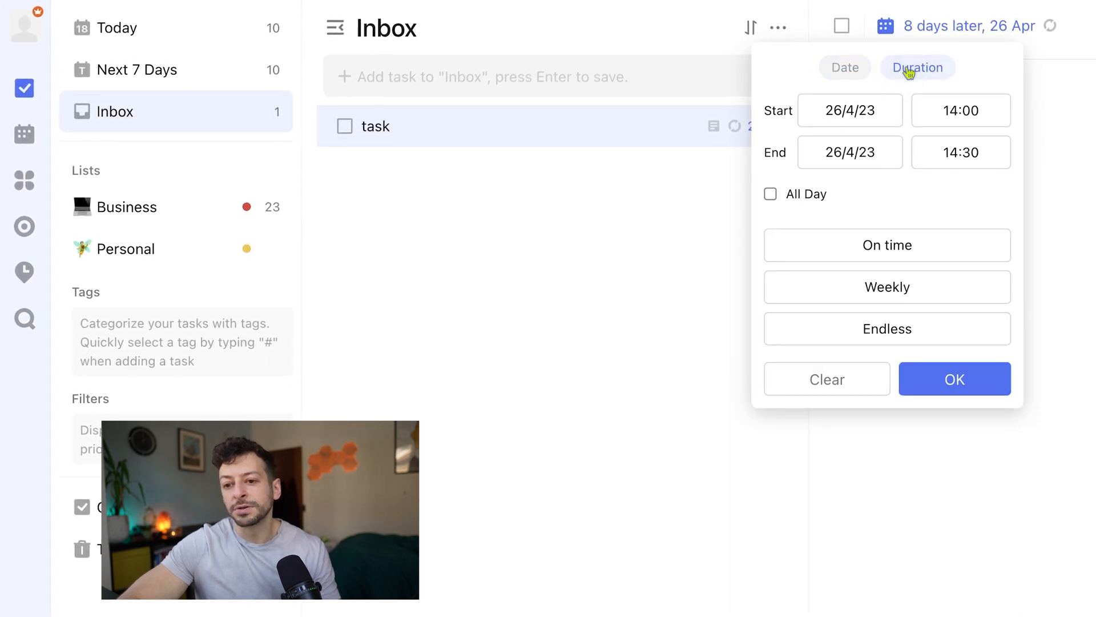
pyautogui.click(1057, 375)
# Step: Set the task's priority to High and convert its description into a checklist
pyautogui.click(1065, 25)
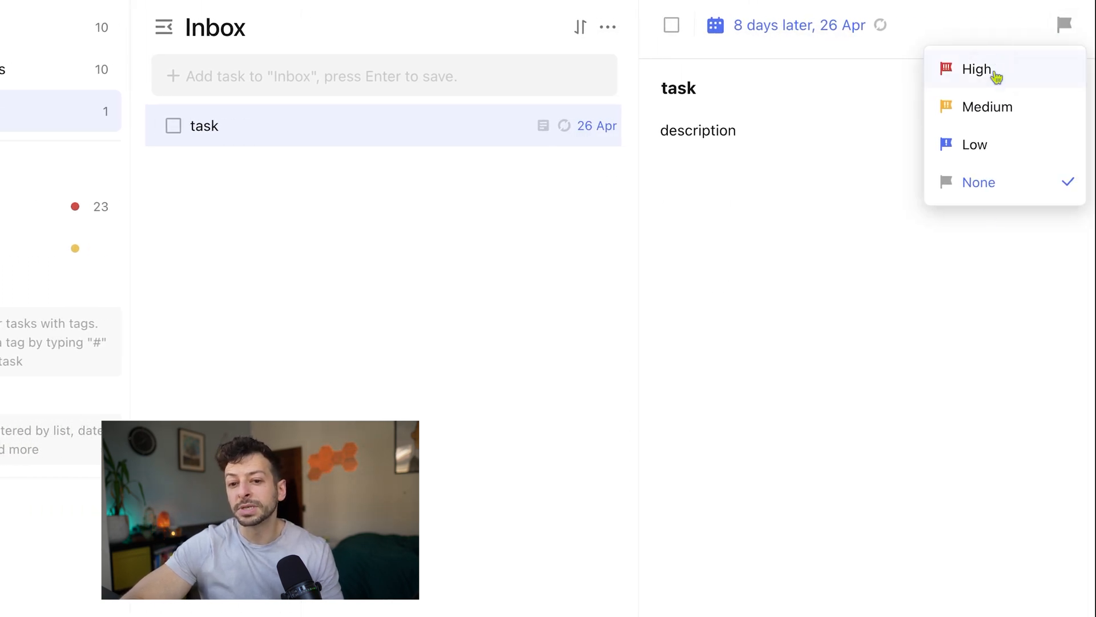
pyautogui.click(996, 76)
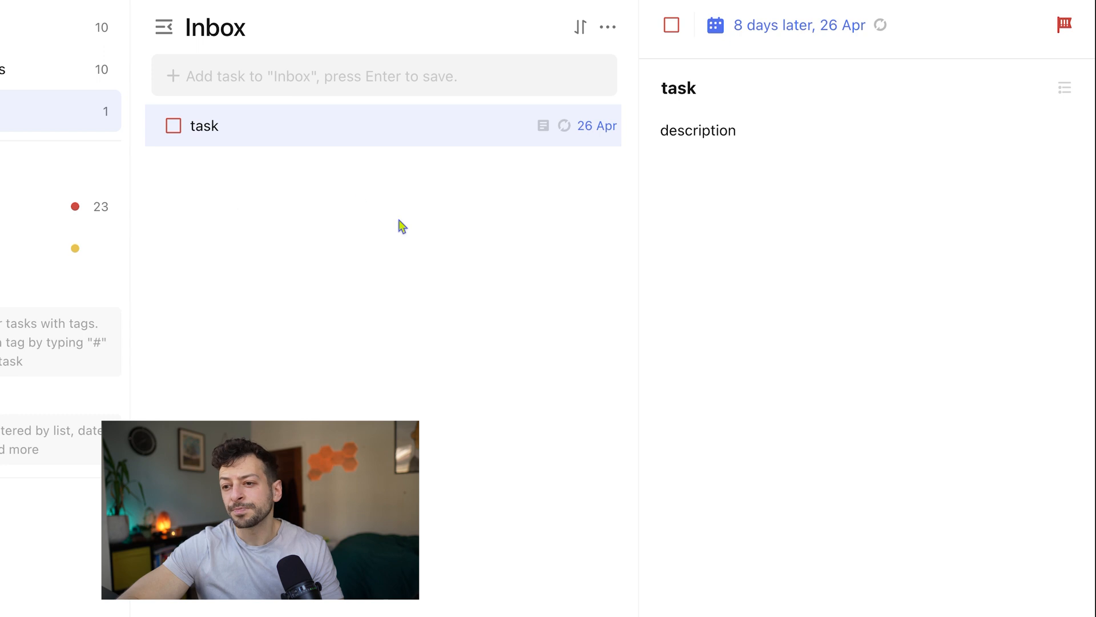
pyautogui.click(734, 138)
pyautogui.click(1066, 86)
# Step: Add two checklist items named "subtask" below the "description" item
pyautogui.click(849, 174)
pyautogui.press('Return')
pyautogui.write('subtask')
pyautogui.press('Return')
pyautogui.write('t')
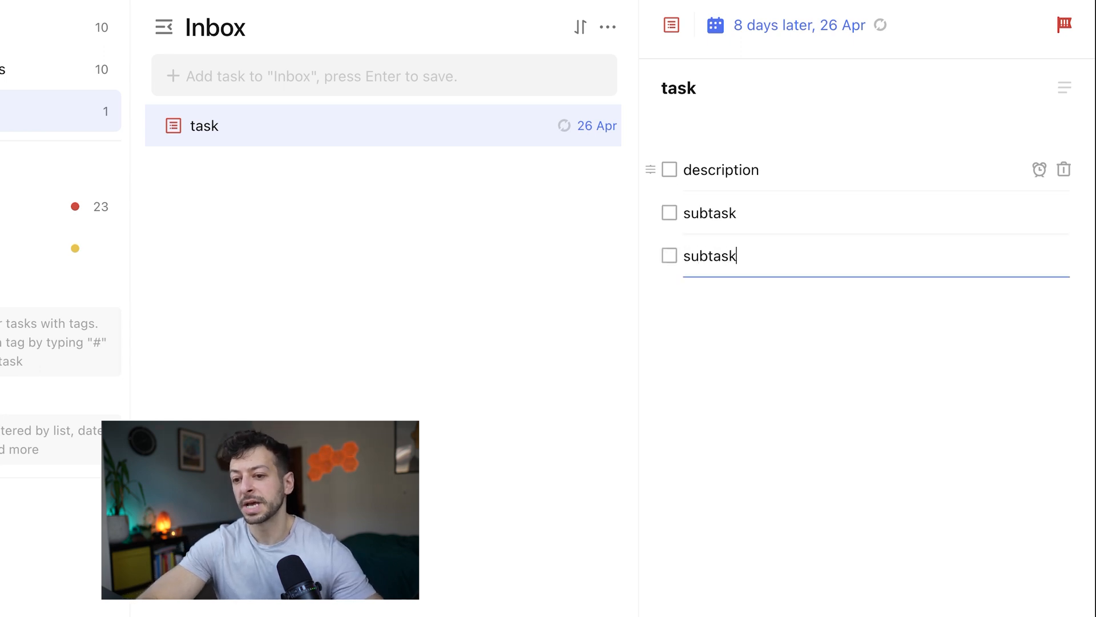
pyautogui.press('Return')
# Step: Check the date options of the "description" checklist item and rename the task as Project
pyautogui.click(1040, 169)
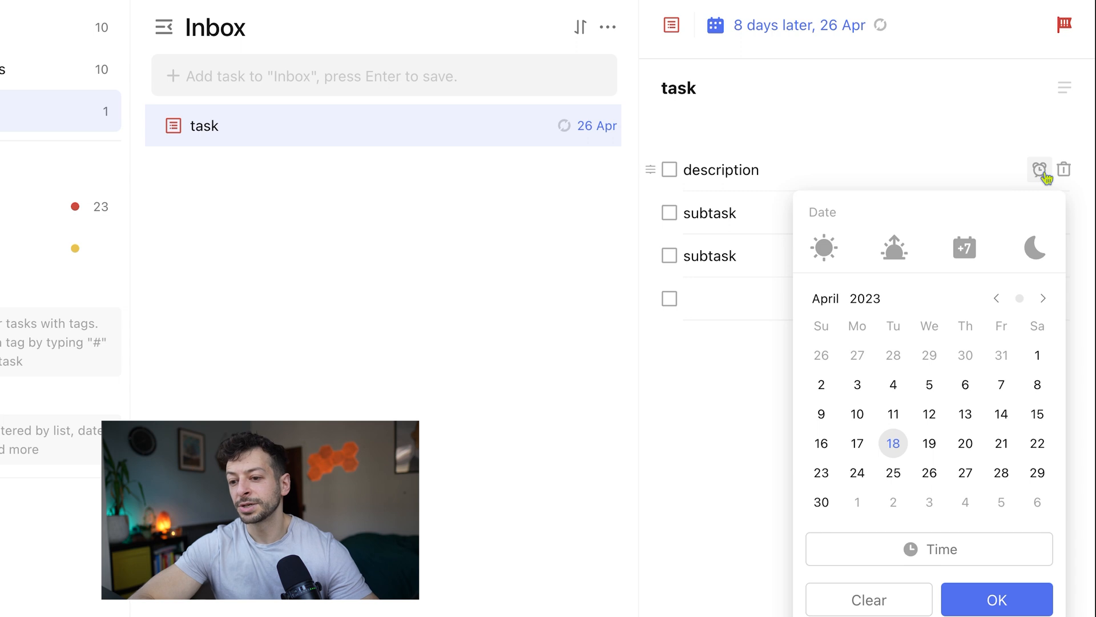
pyautogui.click(727, 437)
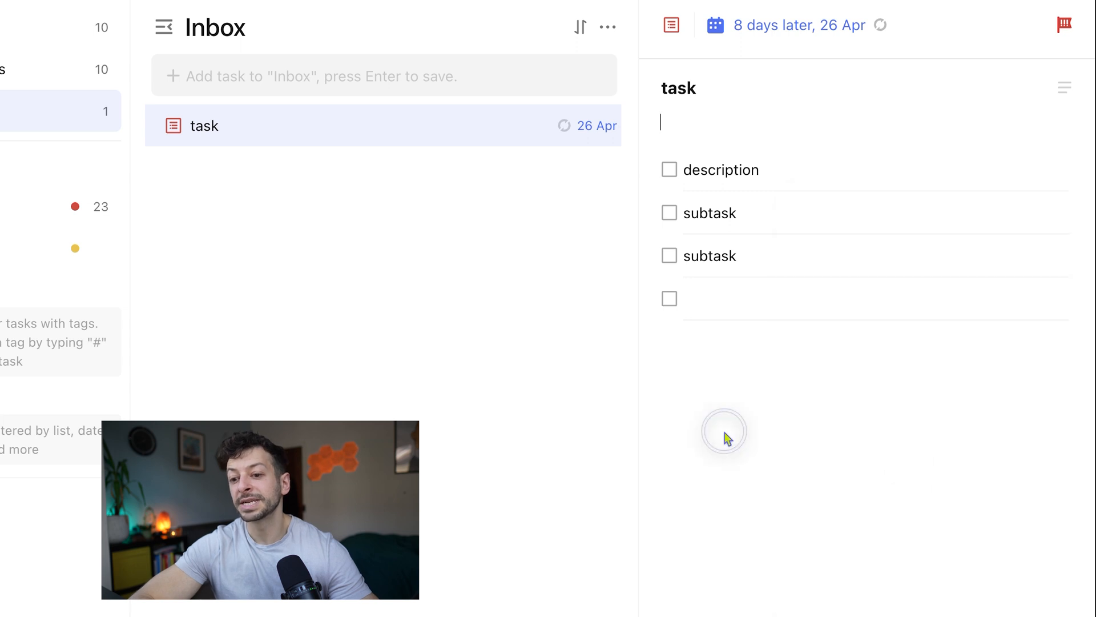
pyautogui.doubleClick(722, 92)
pyautogui.write('Project')
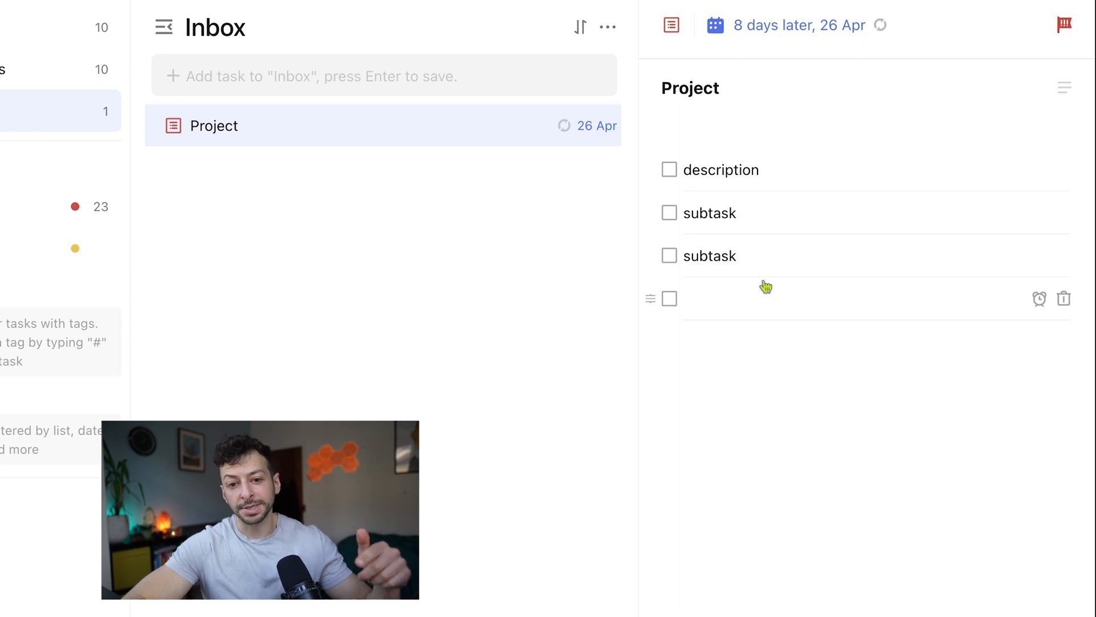
# Step: Add a task named "Subtask" to the Inbox and nest it under the Project task
pyautogui.click(314, 76)
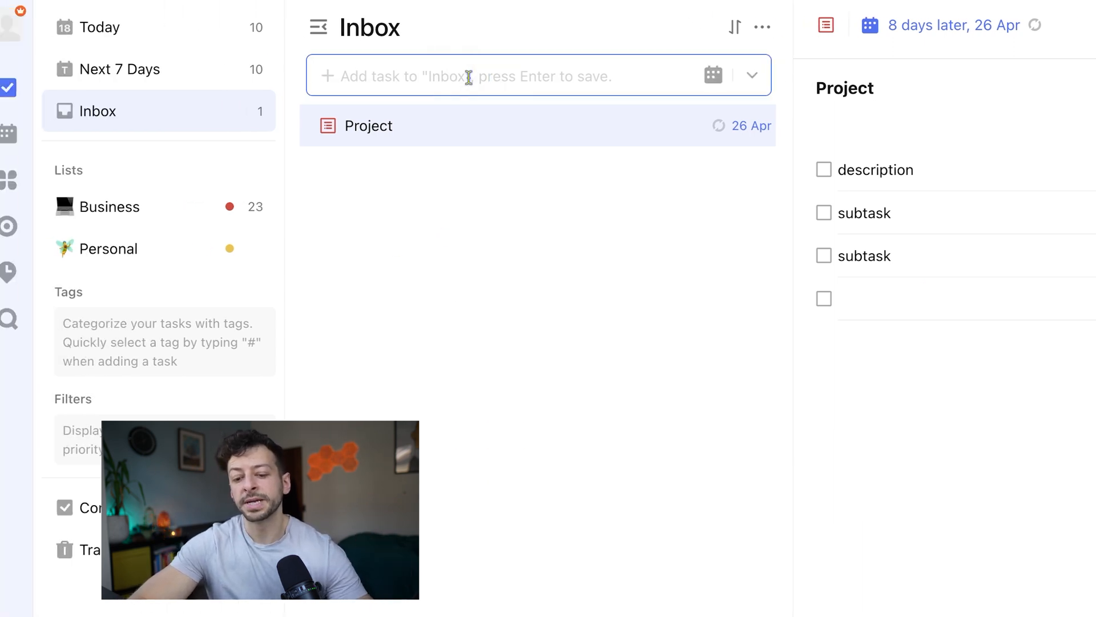
pyautogui.write('Subtask')
pyautogui.press('Return')
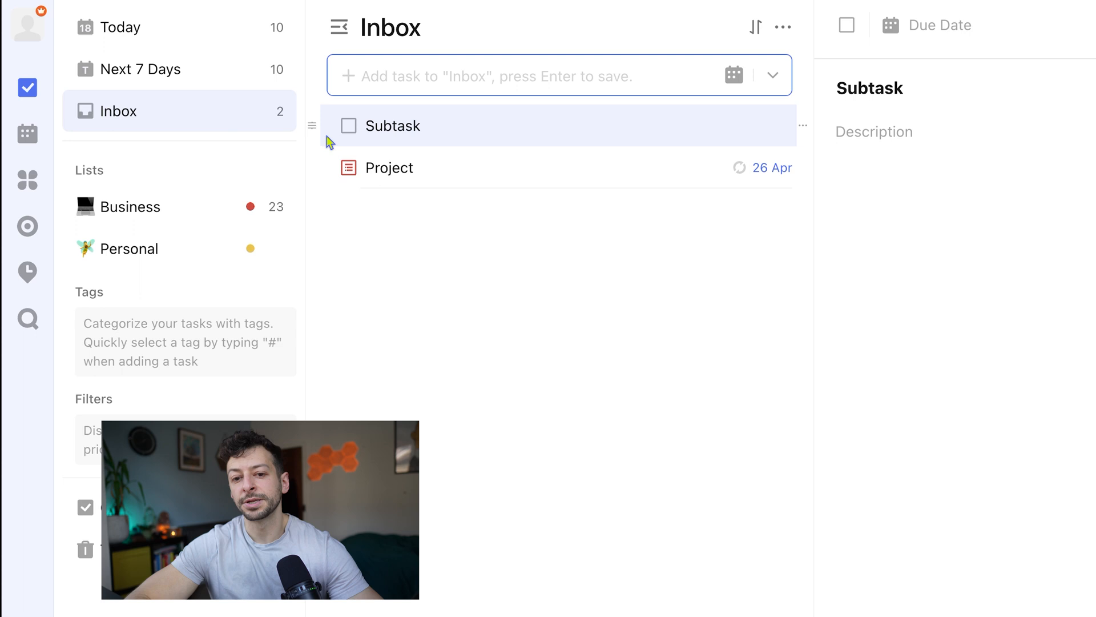
pyautogui.moveTo(318, 134); pyautogui.dragTo(383, 185)
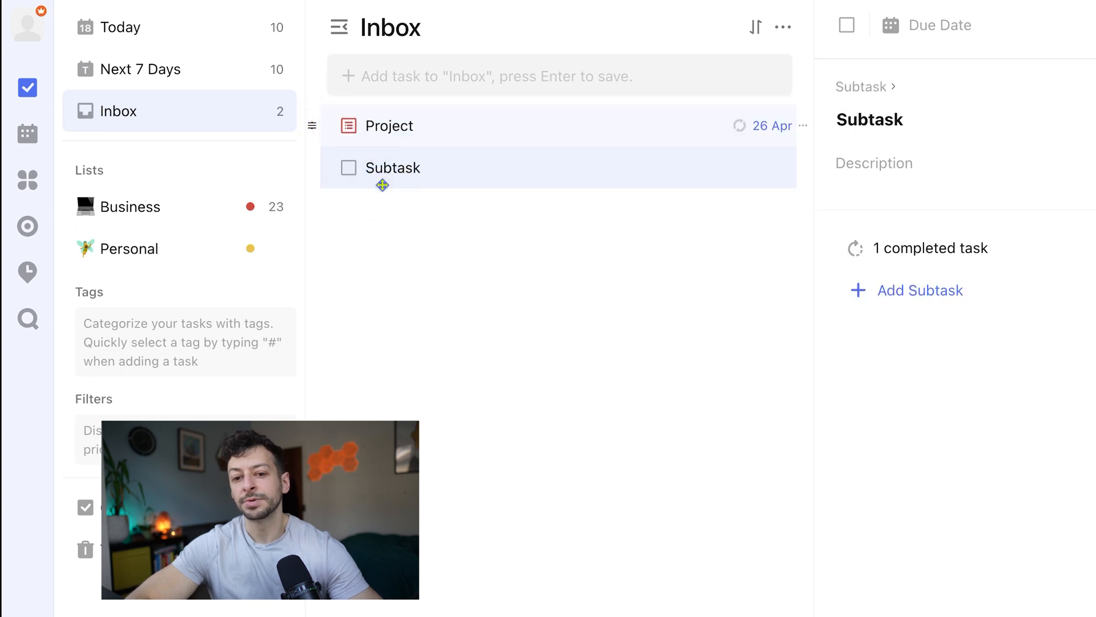
pyautogui.moveTo(311, 168); pyautogui.dragTo(471, 181)
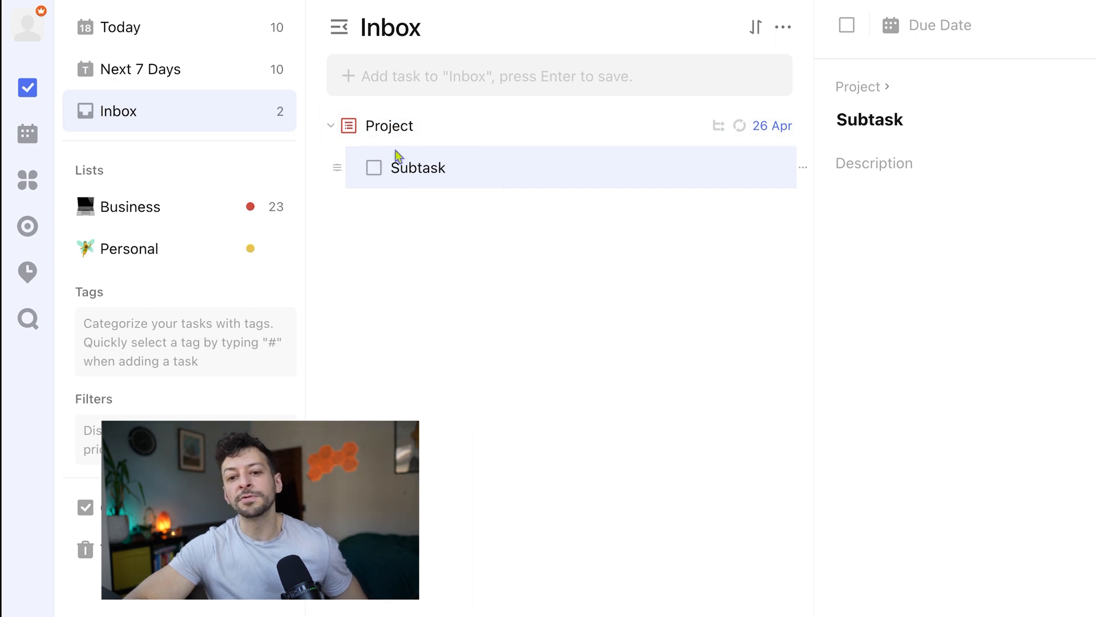
pyautogui.click(374, 129)
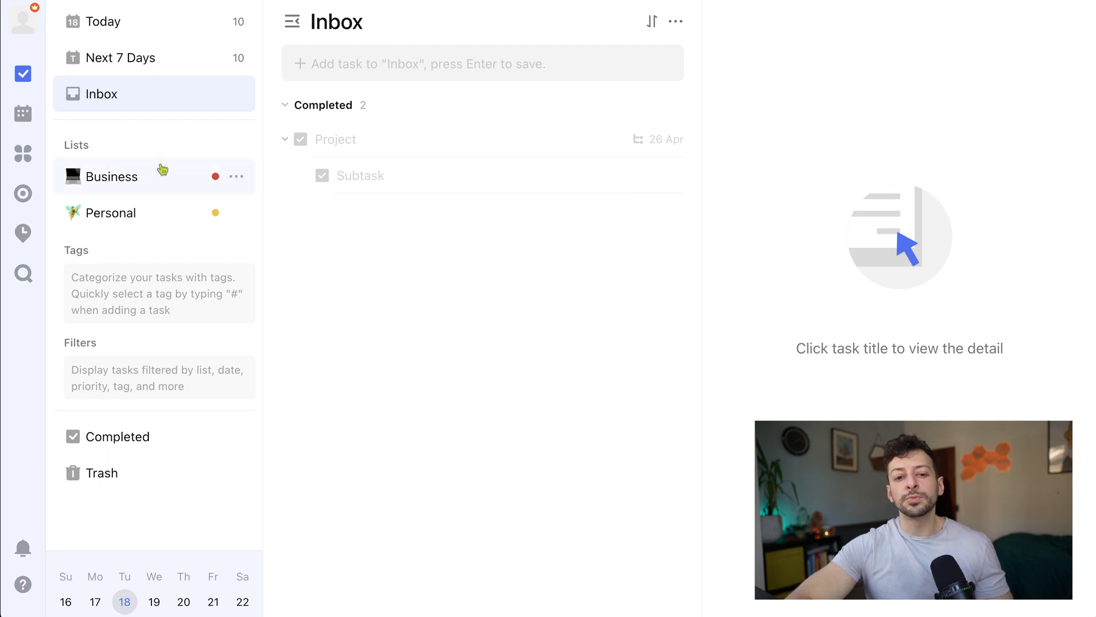
# Step: Look through the tasks in the Business and Personal lists
pyautogui.click(142, 183)
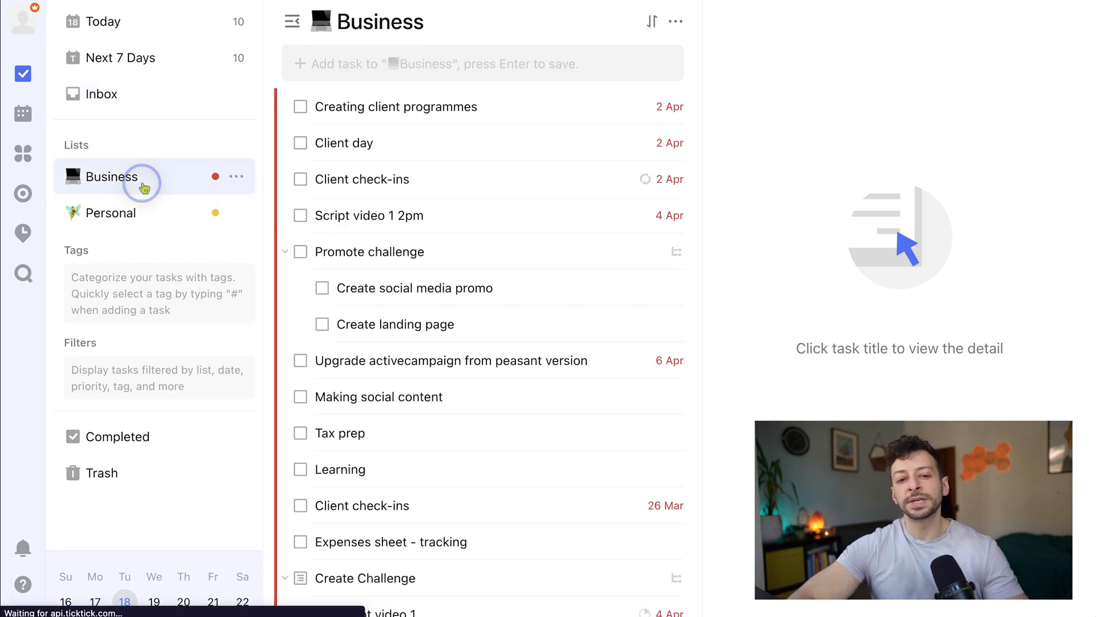
pyautogui.scroll(-1, 475, 243)
pyautogui.scroll(-5, 475, 243)
pyautogui.scroll(6, 475, 243)
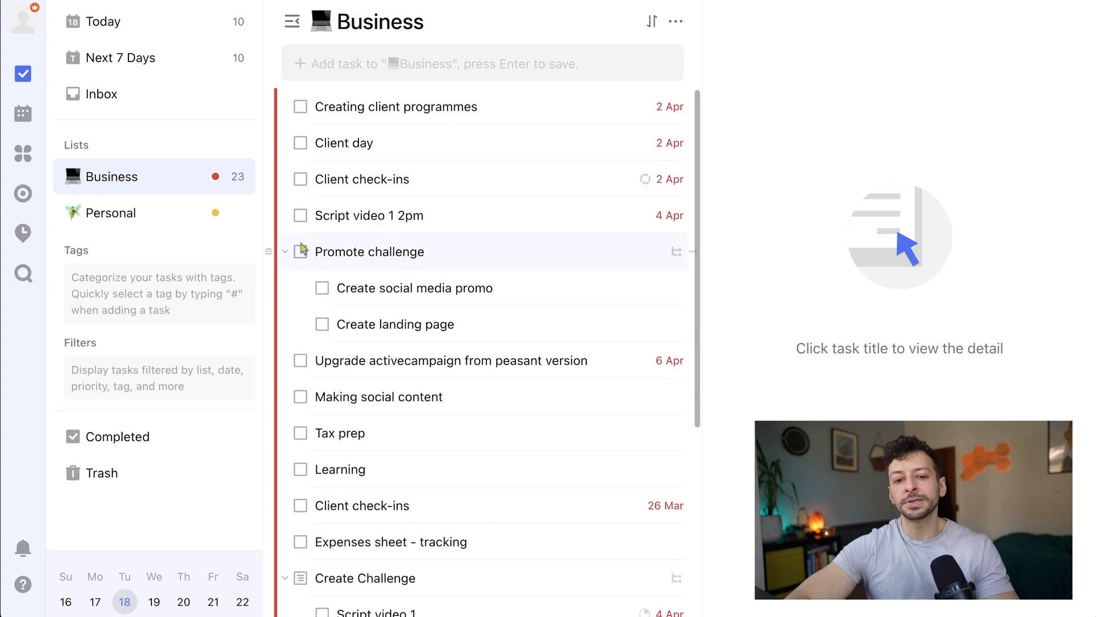
pyautogui.click(165, 209)
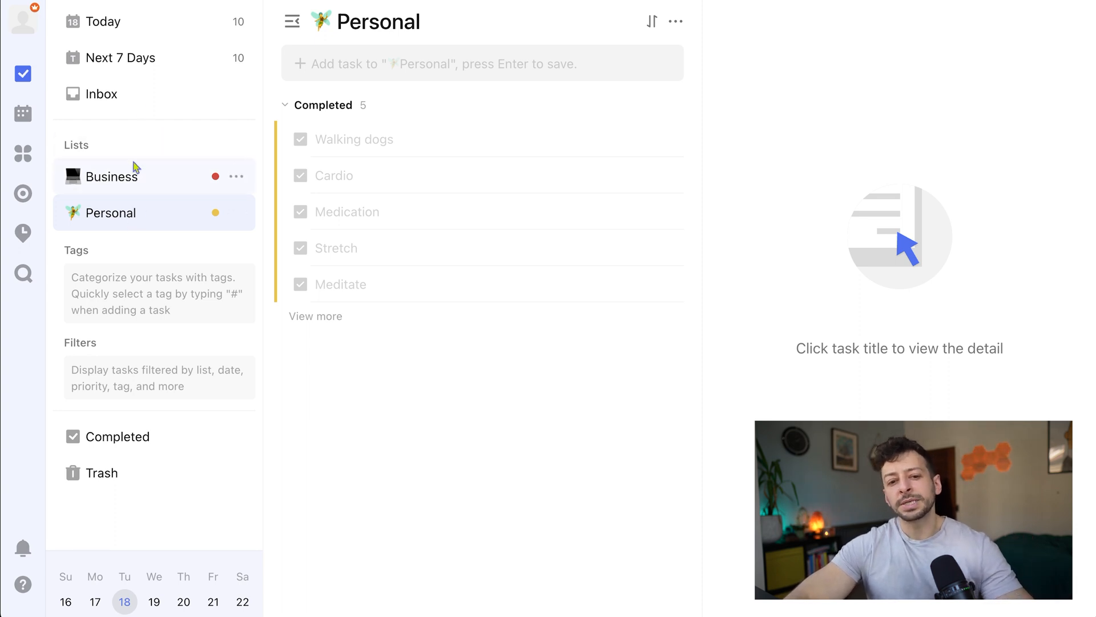
# Step: Add the Inbox task "Buy a new E10 lightbulb" scheduled for Tuesday at 2pm and show the calendar
pyautogui.click(137, 96)
pyautogui.click(398, 59)
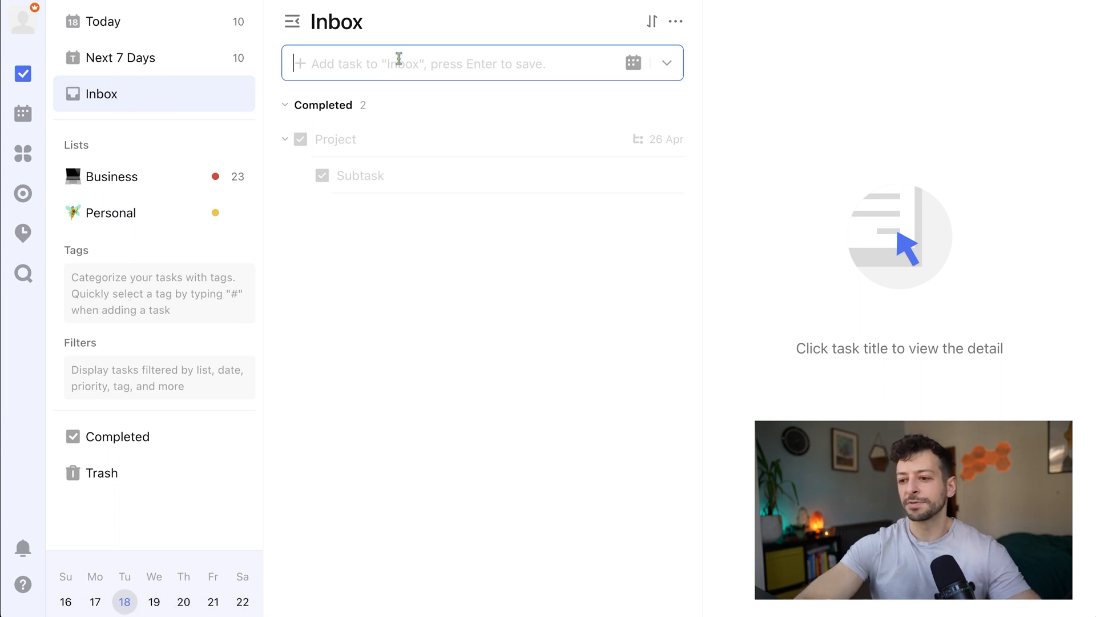
pyautogui.write('Buy a new E')
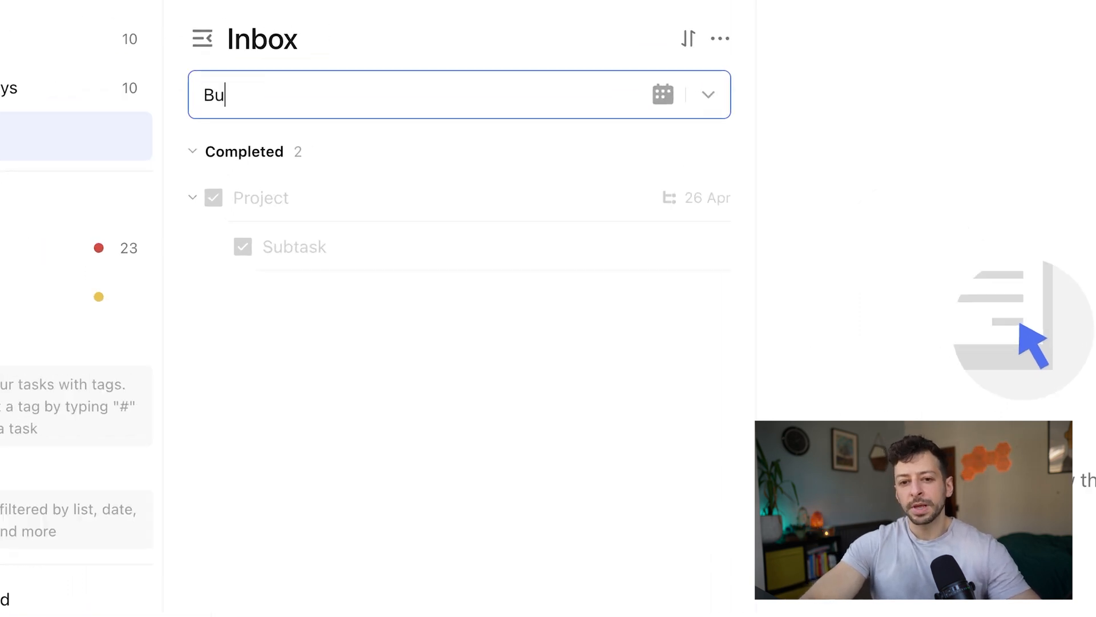
pyautogui.write('10 lightbulb')
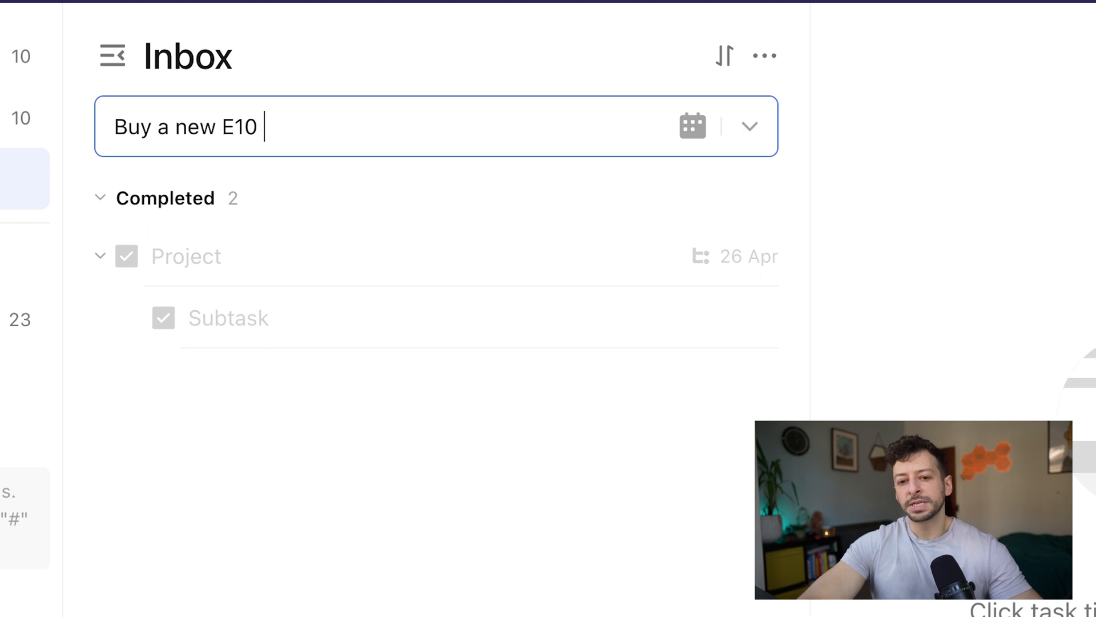
pyautogui.write(' on Tuesday 2pm')
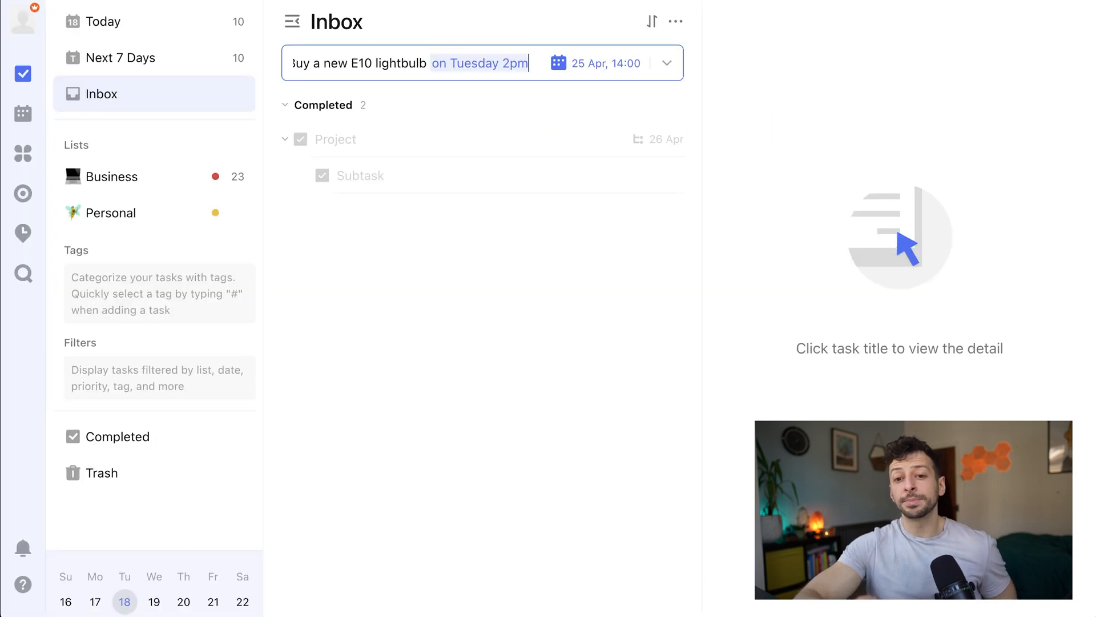
pyautogui.press('Return')
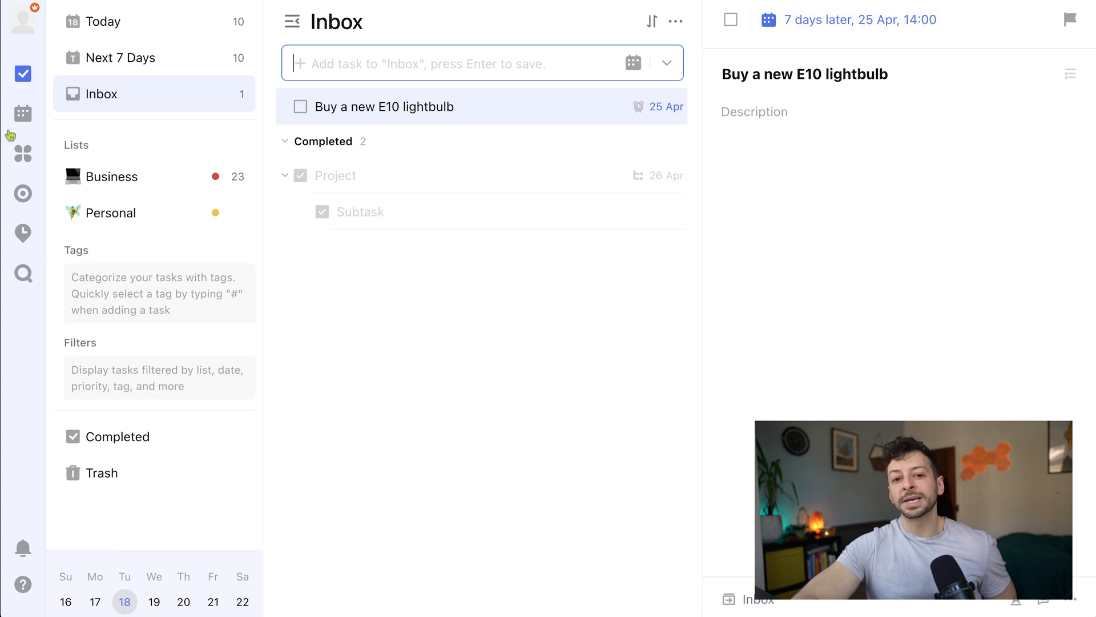
pyautogui.click(23, 114)
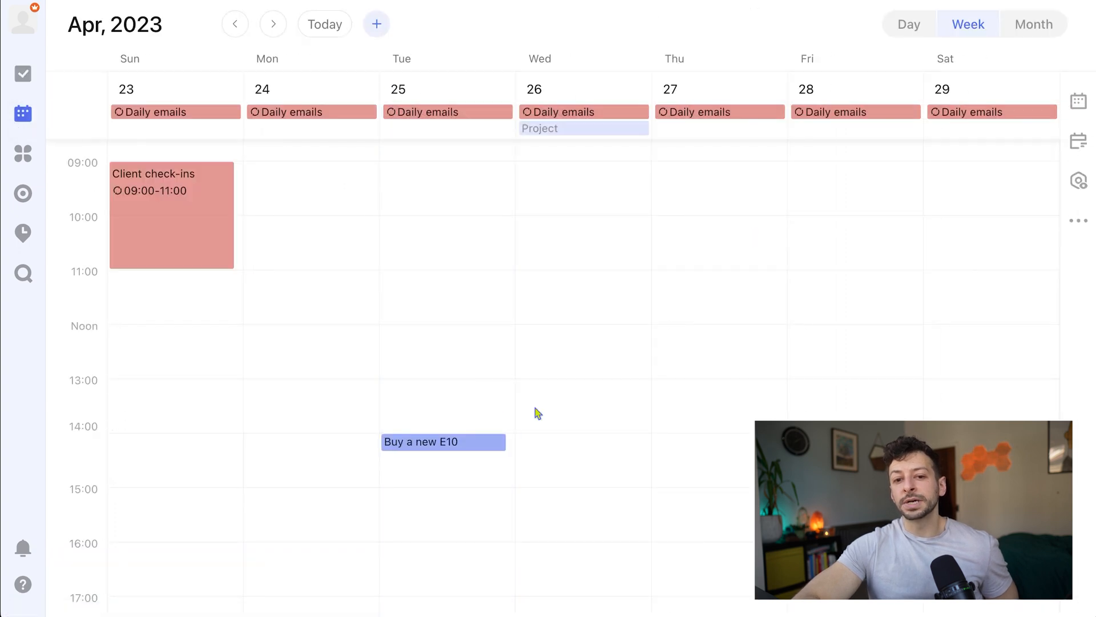
# Step: View the afternoon and evening hours of the calendar week and return to the Inbox task list
pyautogui.scroll(-4, 417, 231)
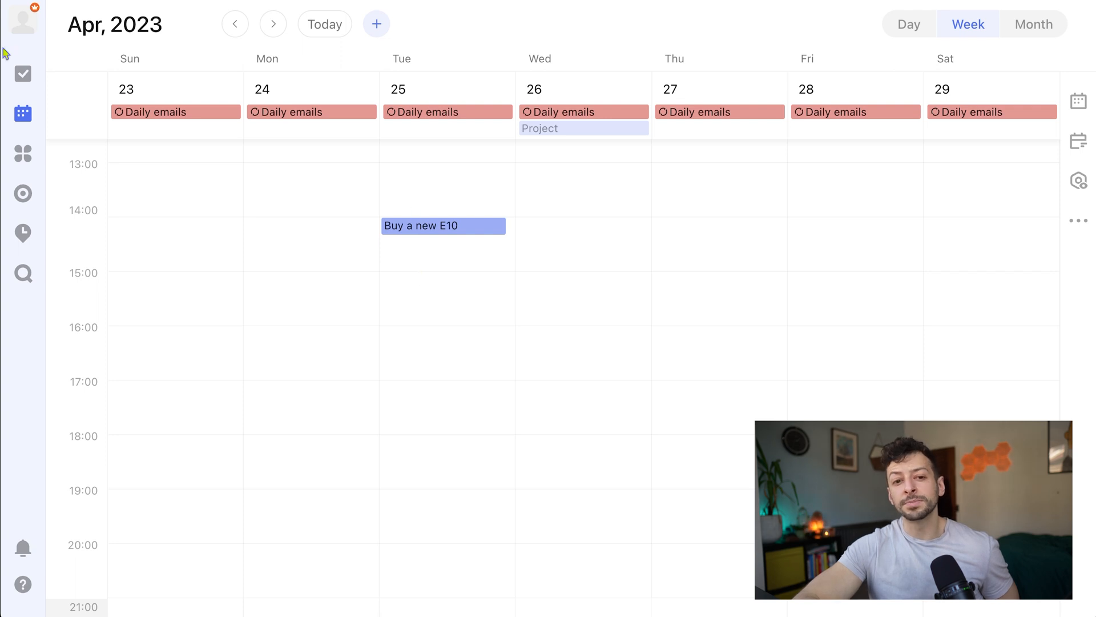
pyautogui.click(23, 74)
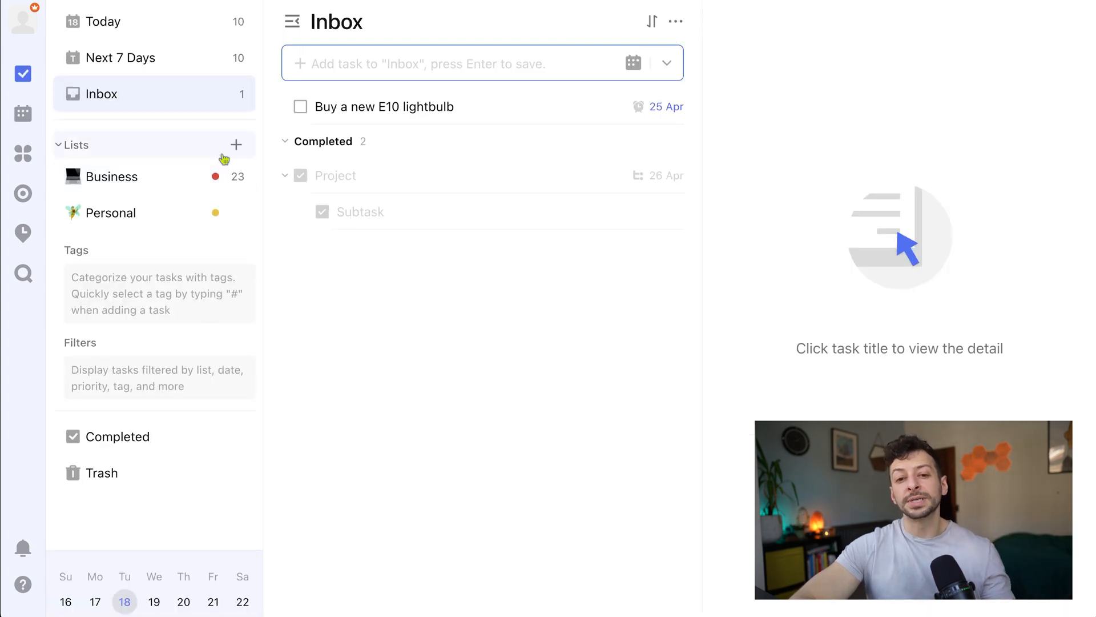
# Step: Try the tags #homeimprovement and #urgent in the Inbox new-task entry, then replace them with the tag #nextup
pyautogui.write('#homeimprovement #urgent')
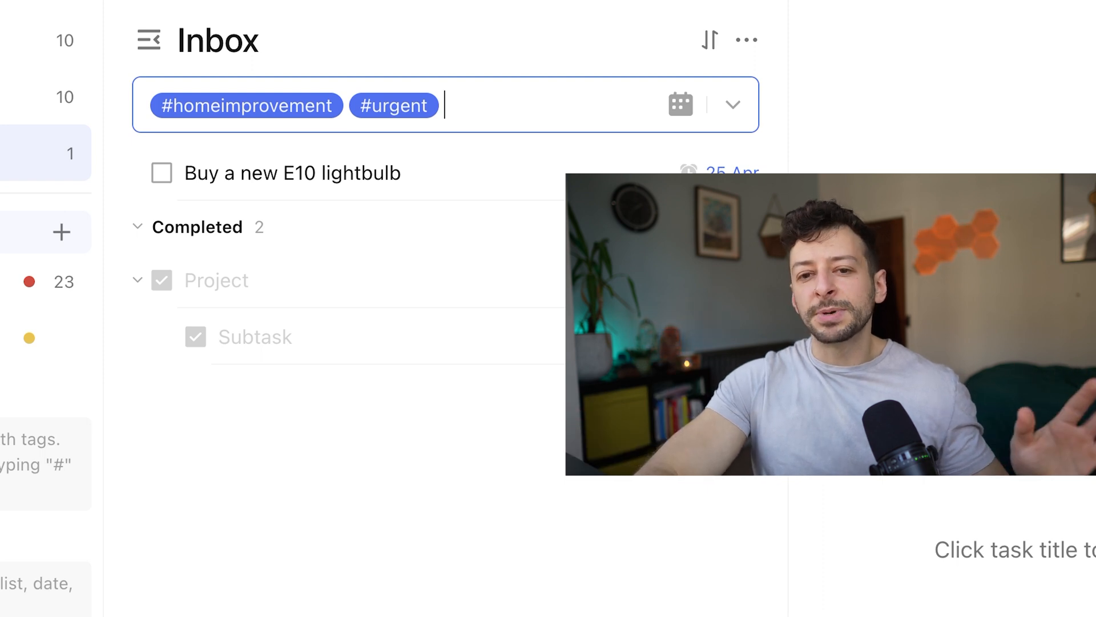
pyautogui.press('BackSpace')
pyautogui.press('BackSpace')
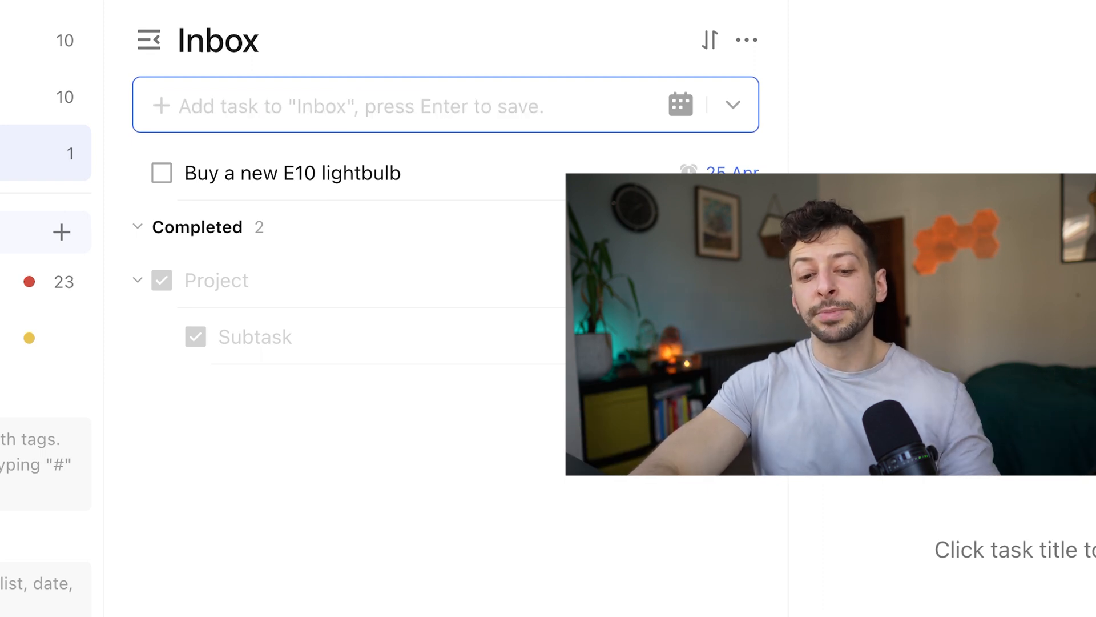
pyautogui.write('#nectu')
pyautogui.press('BackSpace')
pyautogui.press('BackSpace')
pyautogui.press('BackSpace')
pyautogui.write('xtup')
pyautogui.press('Return')
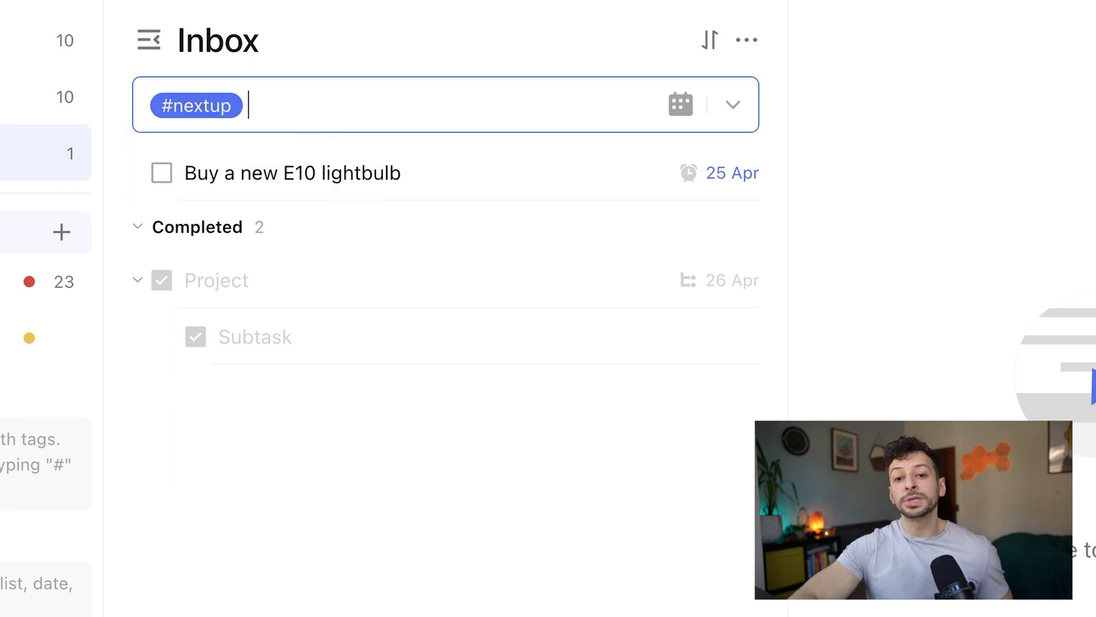
# Step: Set the priority of the Inbox task "Buy a new E10 lightbulb" to High
pyautogui.click(429, 178)
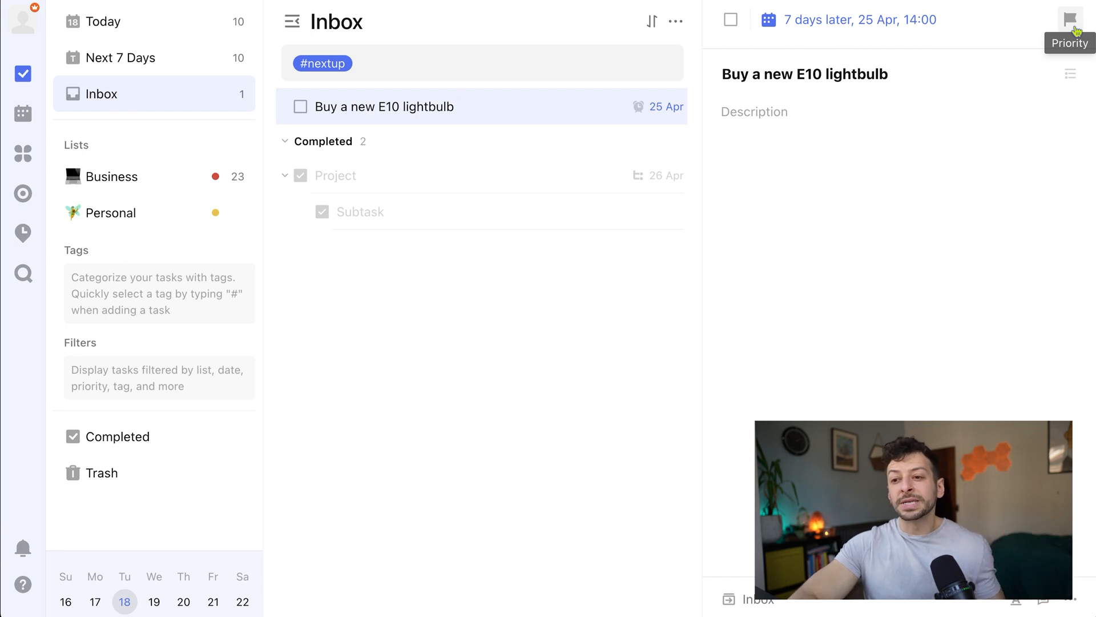
pyautogui.click(1071, 22)
pyautogui.click(1012, 54)
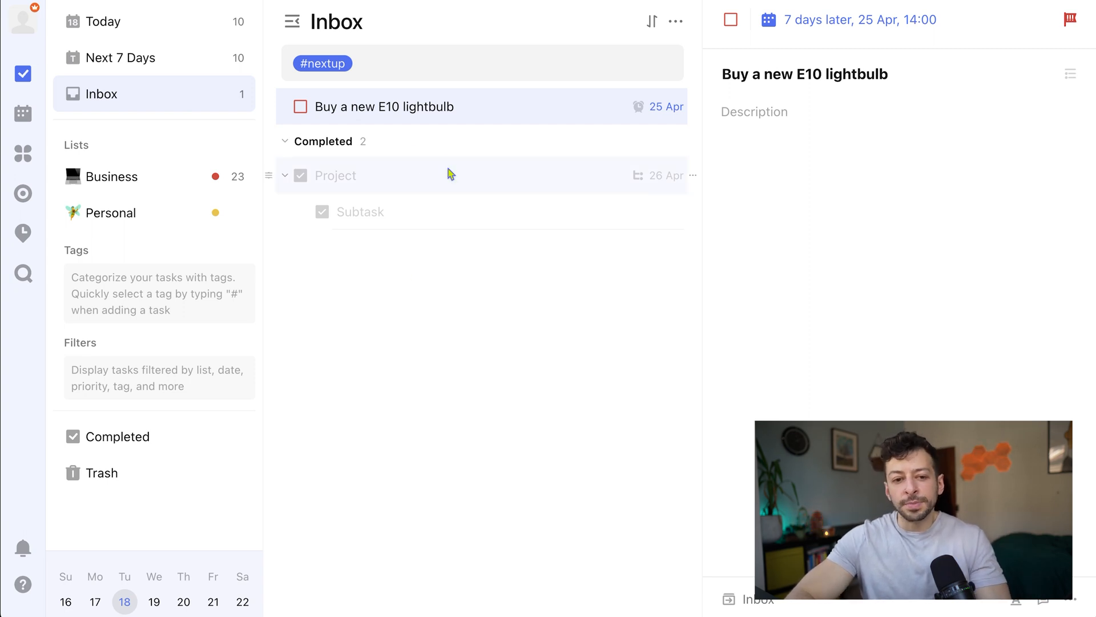
# Step: Clear the leftover tag from the new-task entry and start a task dated "on Tuesday" assigned to the Business list
pyautogui.click(483, 69)
pyautogui.press('BackSpace')
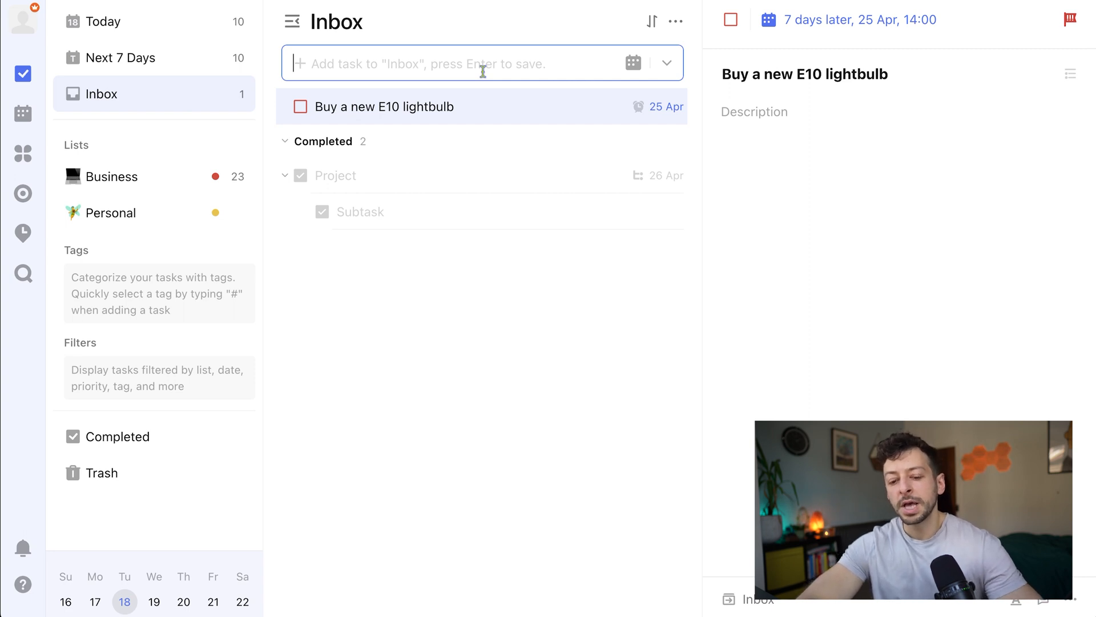
pyautogui.write('on Tuesday')
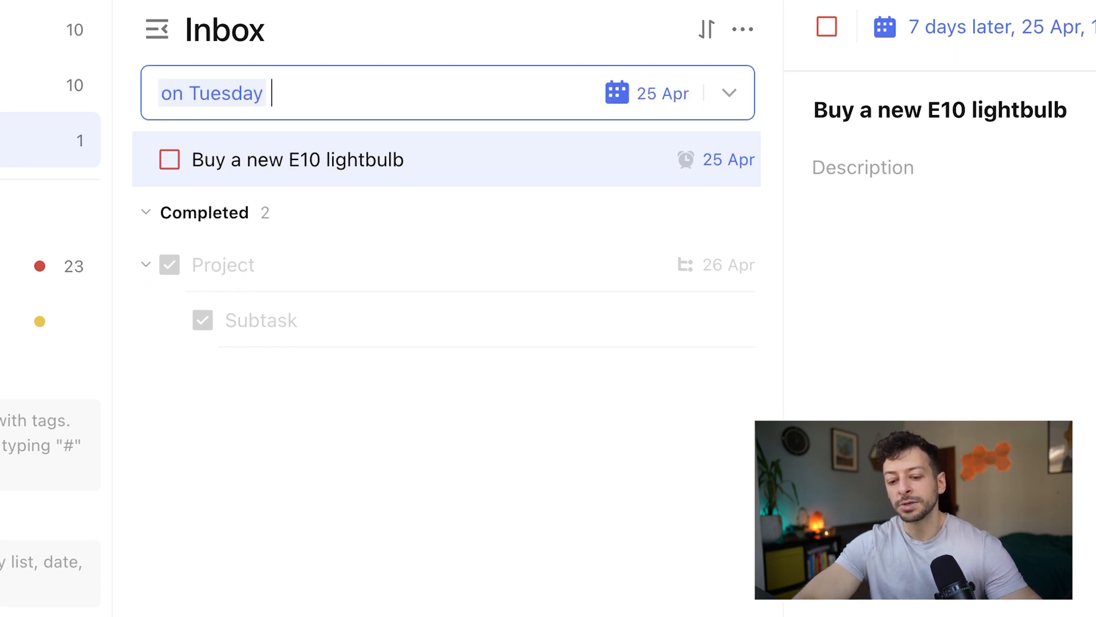
pyautogui.write(' ^')
pyautogui.press('Down')
pyautogui.press('Return')
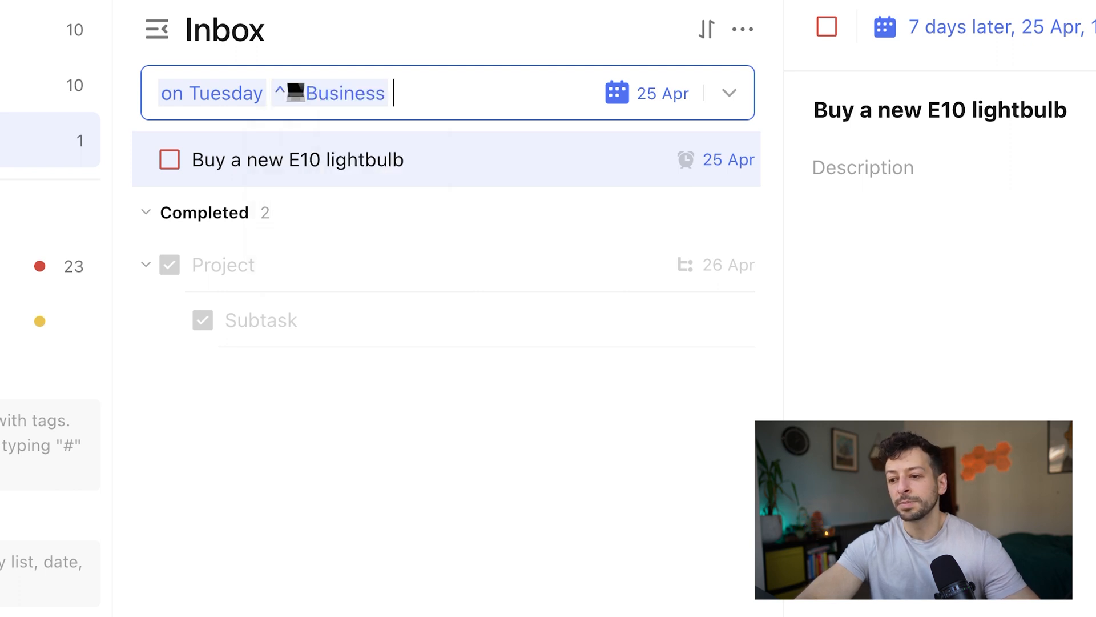
# Step: Give the new Business task the tag #nextup and High priority, and save it
pyautogui.write('@')
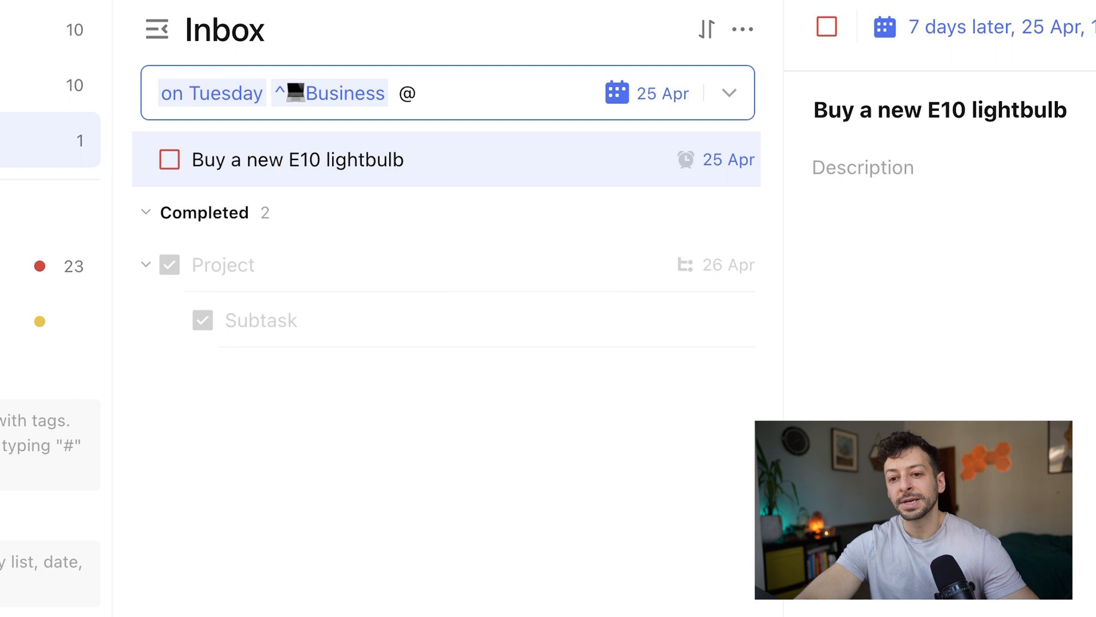
pyautogui.press('BackSpace')
pyautogui.write('#')
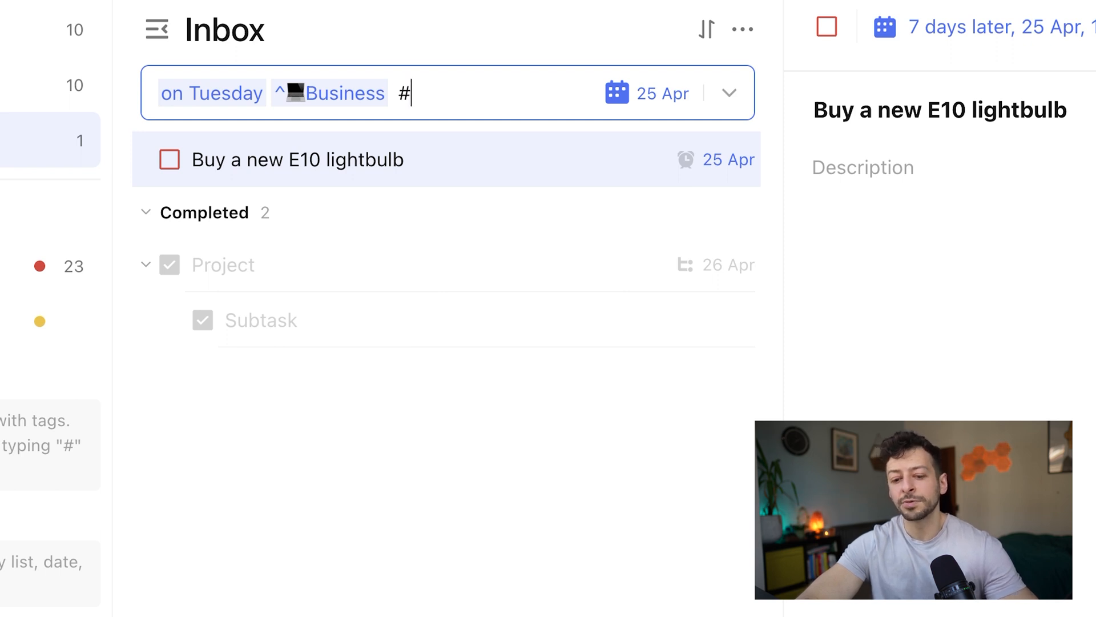
pyautogui.write('nextup')
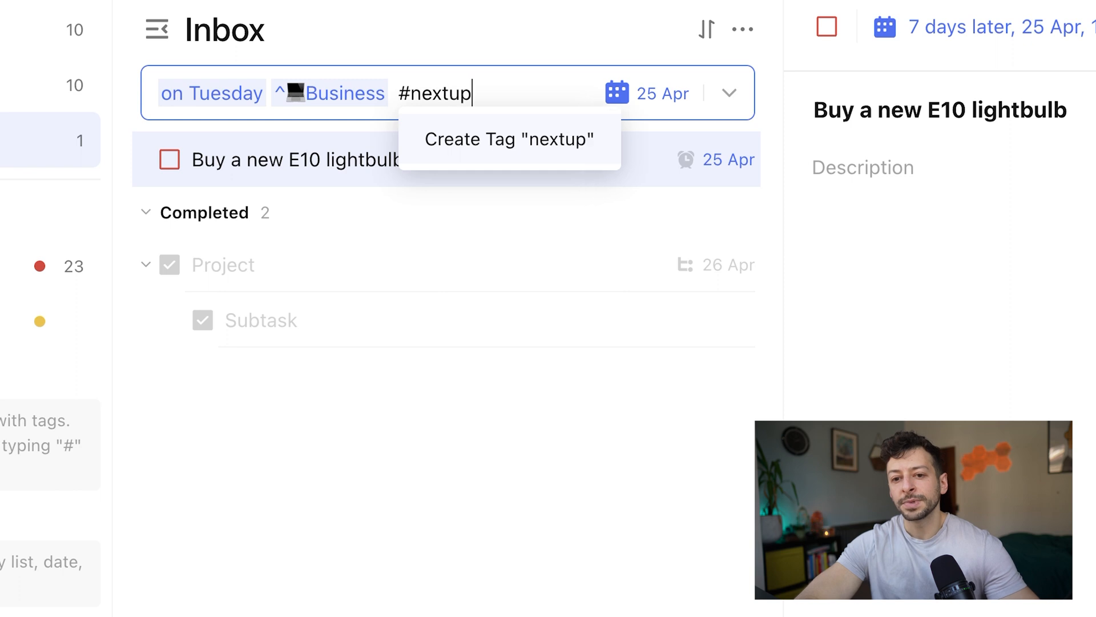
pyautogui.press('Return')
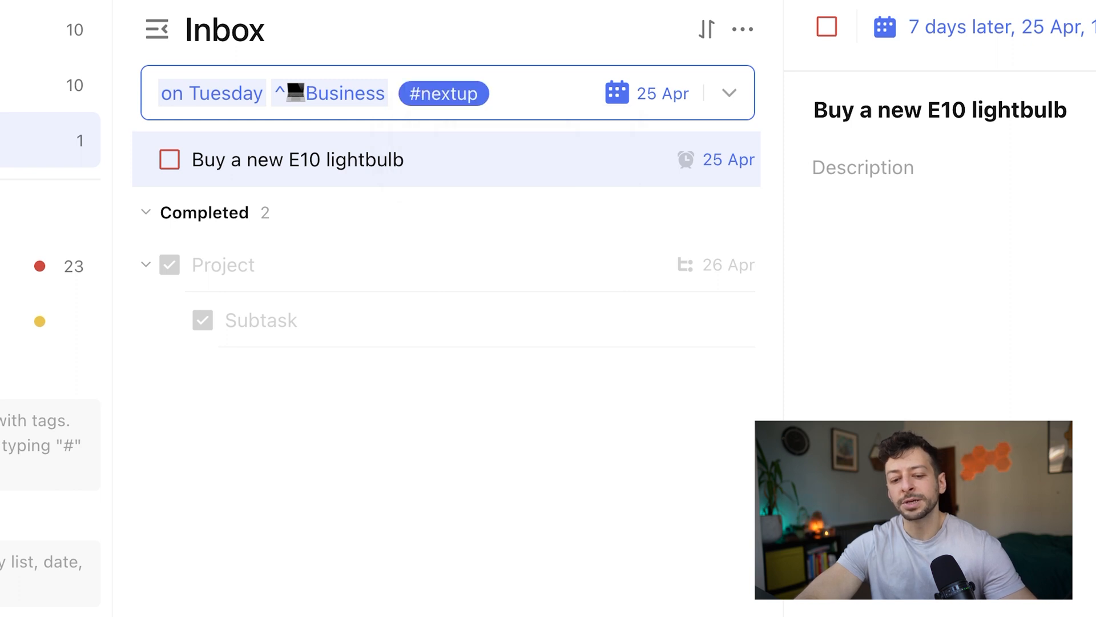
pyautogui.write('!')
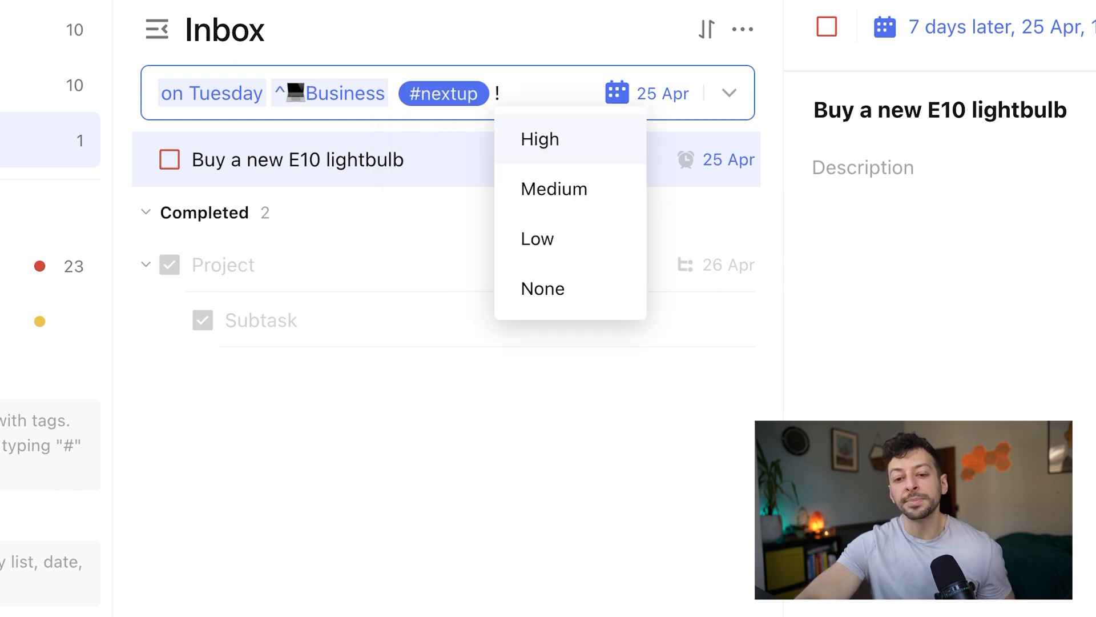
pyautogui.press('Return')
pyautogui.press('Return')
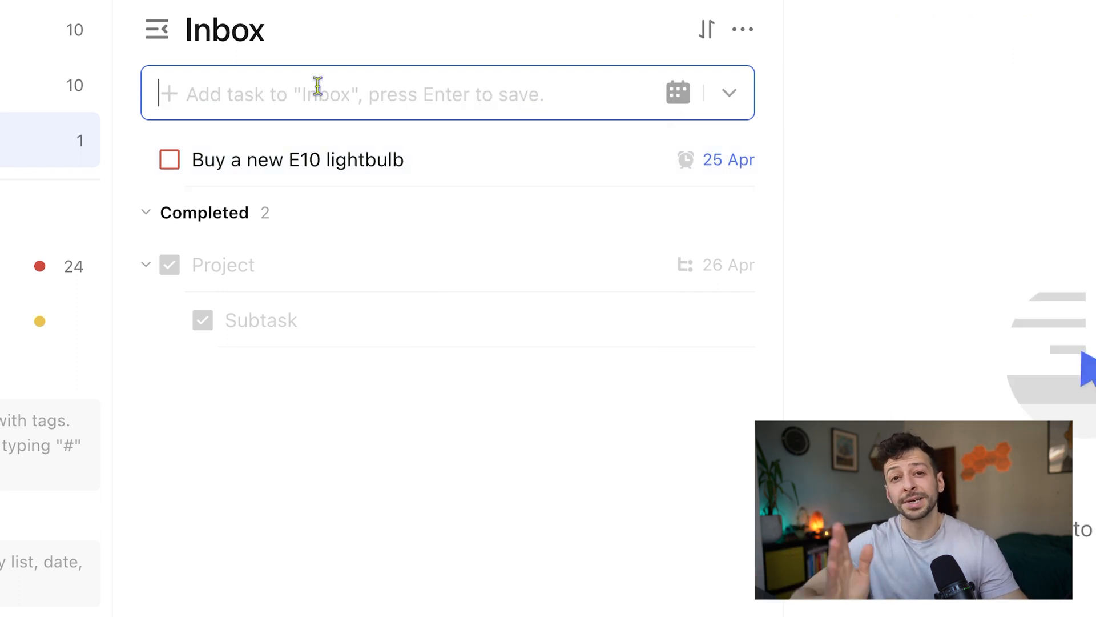
# Step: Add a task named "Taxes" to the Inbox and select it
pyautogui.write('Taxes')
pyautogui.press('Return')
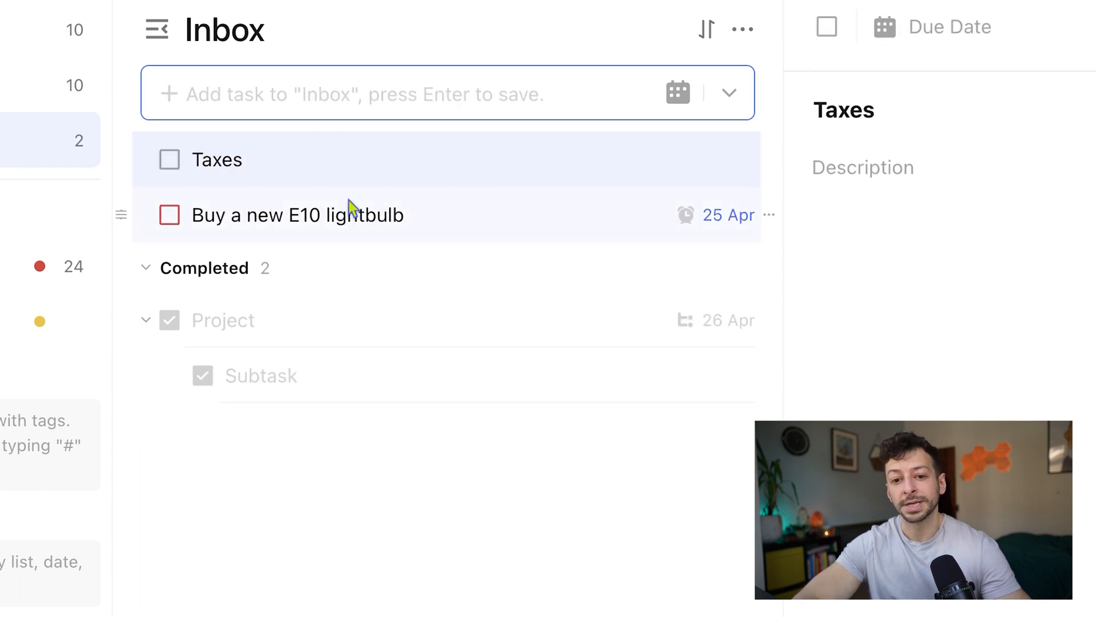
pyautogui.click(372, 164)
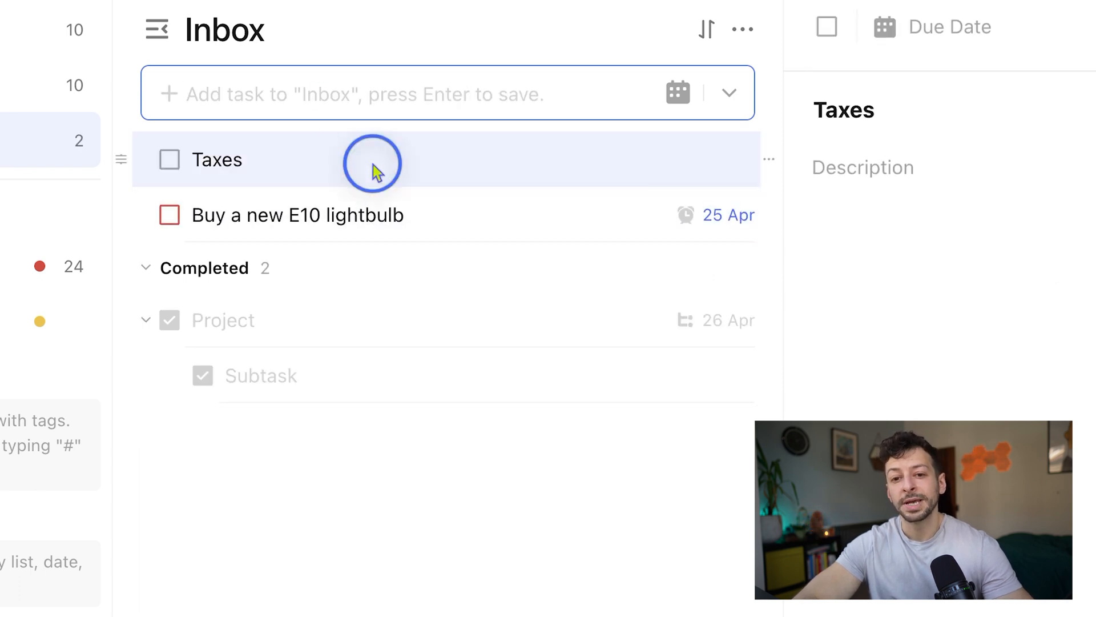
# Step: Add the Inbox task "Go to gov.uk - download P60 form" scheduled for today at 2pm
pyautogui.click(277, 90)
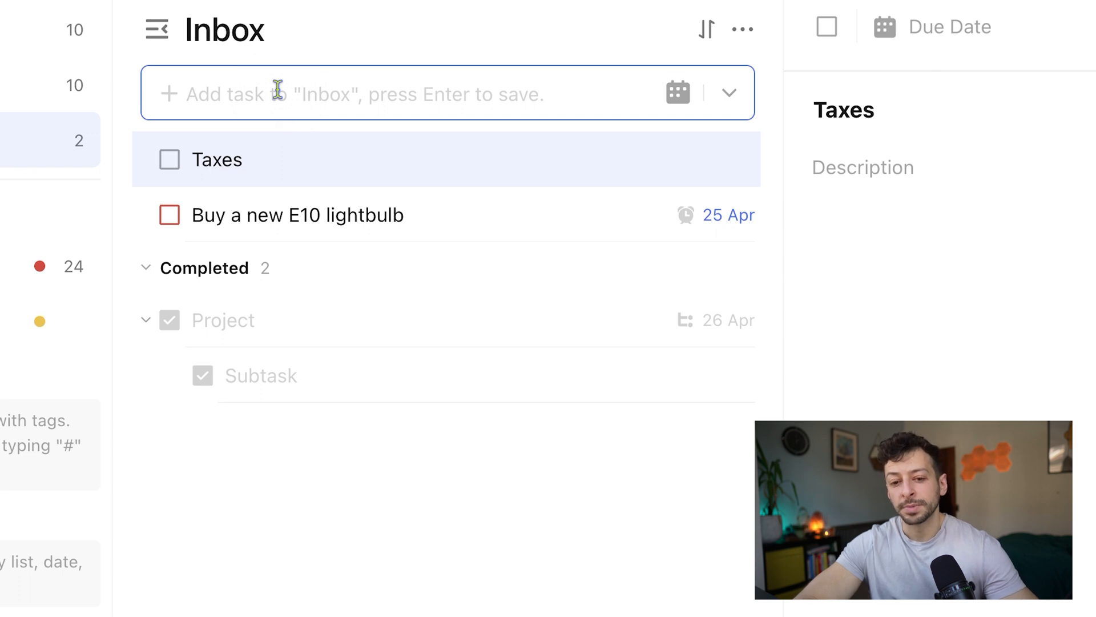
pyautogui.write('Go to gov.uk ')
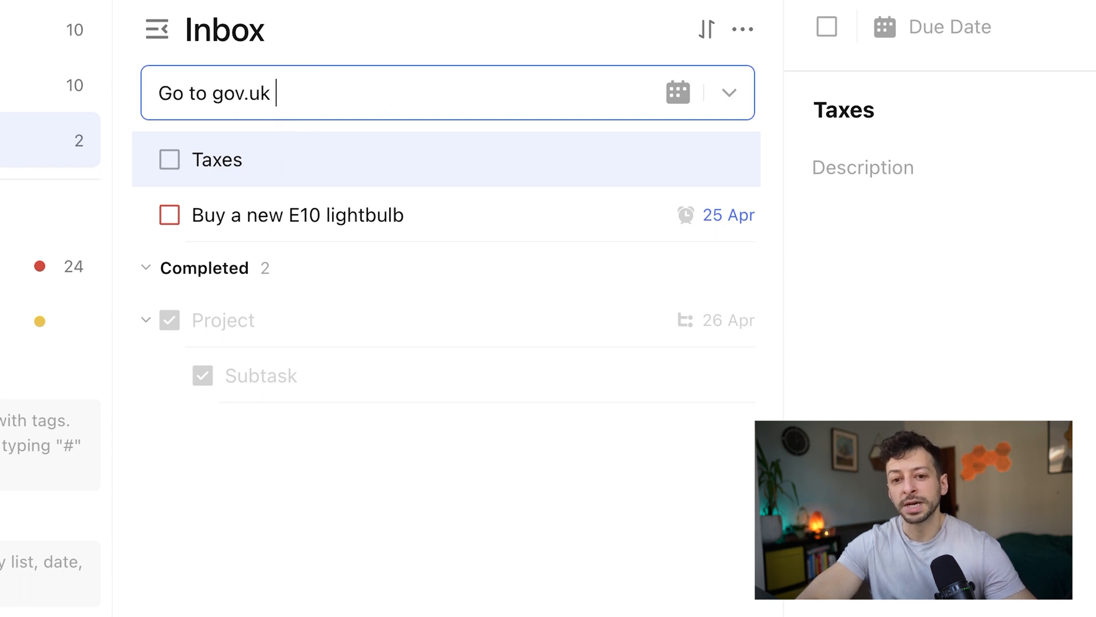
pyautogui.write('- donwloa')
pyautogui.press('BackSpace')
pyautogui.press('BackSpace')
pyautogui.press('BackSpace')
pyautogui.press('BackSpace')
pyautogui.press('BackSpace')
pyautogui.press('BackSpace')
pyautogui.press('BackSpace')
pyautogui.write('download P60 form')
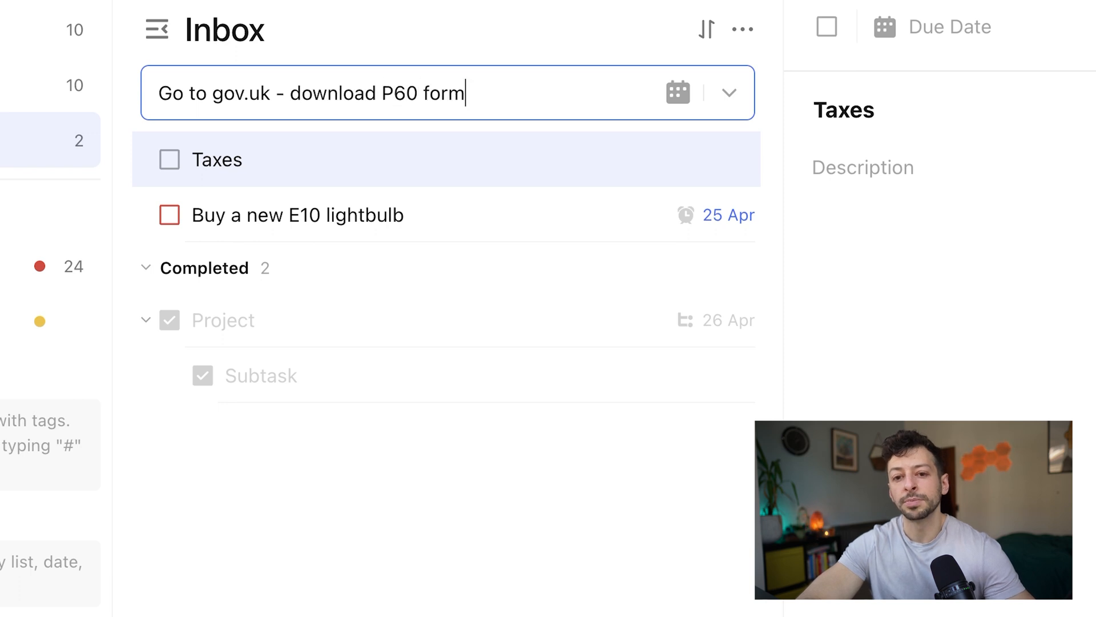
pyautogui.write(' at 2pm')
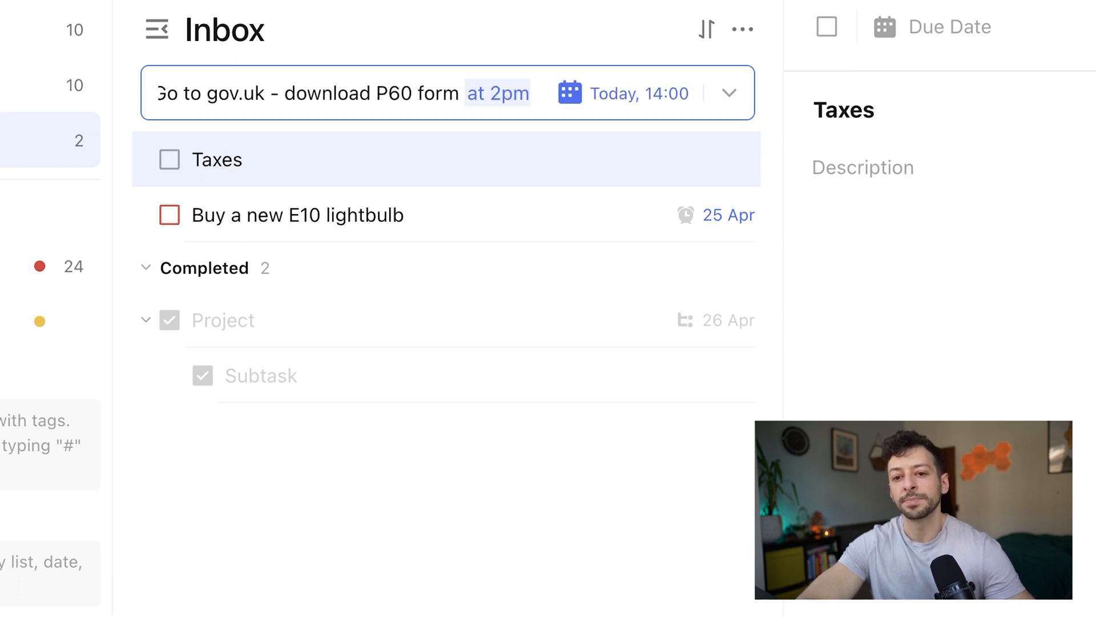
pyautogui.press('Return')
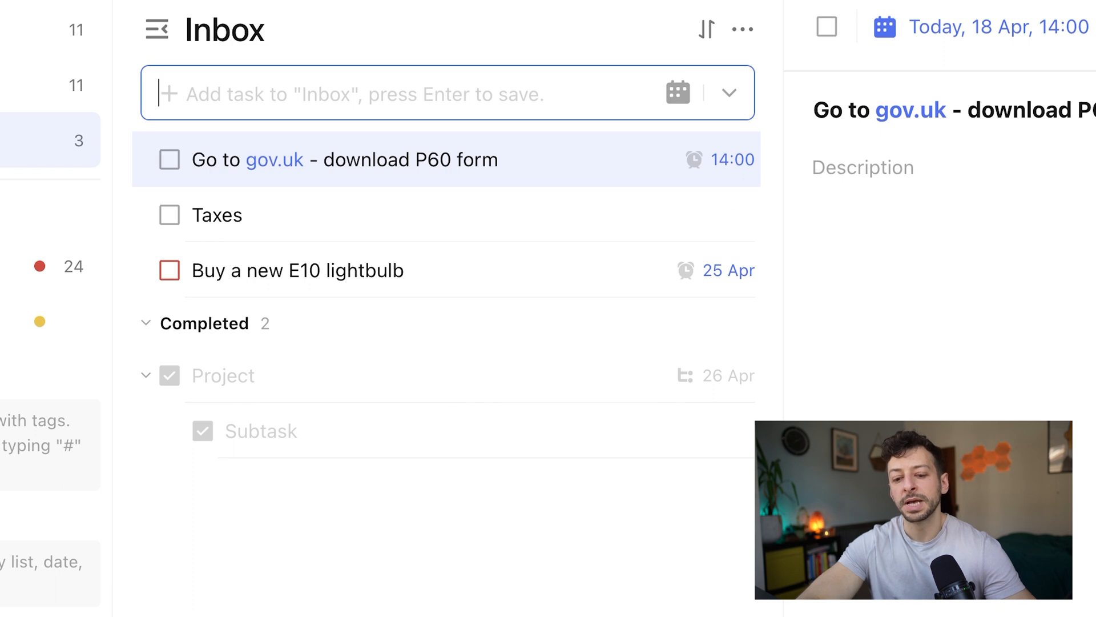
# Step: Add the Inbox task "Fill in Form and submit to" plus the recipient's first name, with the time "at 2.30pm"
pyautogui.write('Fill in Form and submit to ')
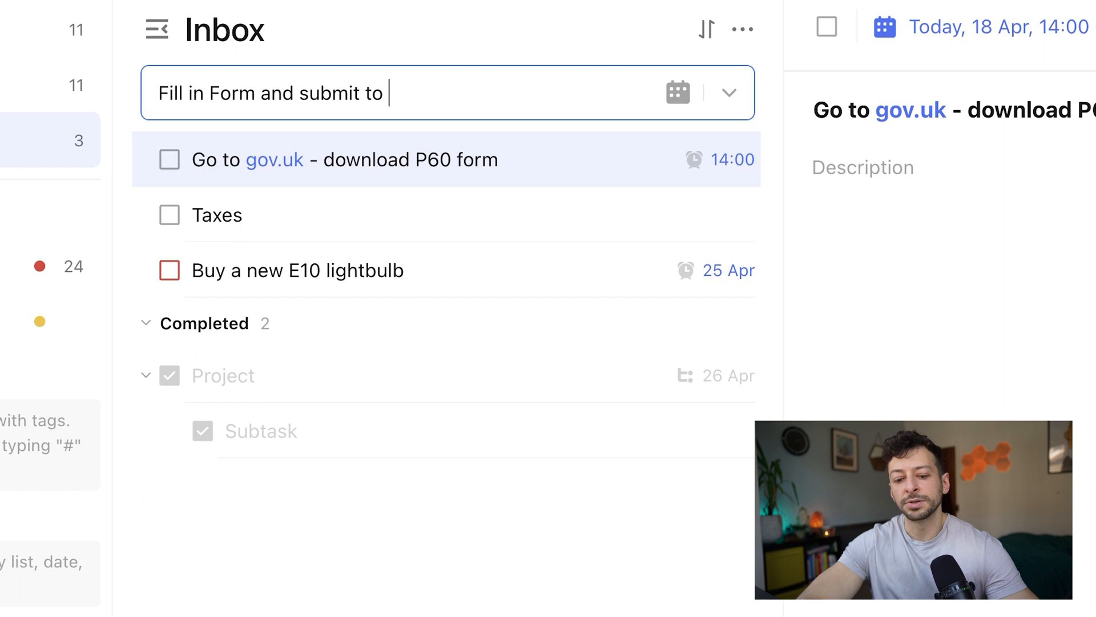
pyautogui.write('Alan')
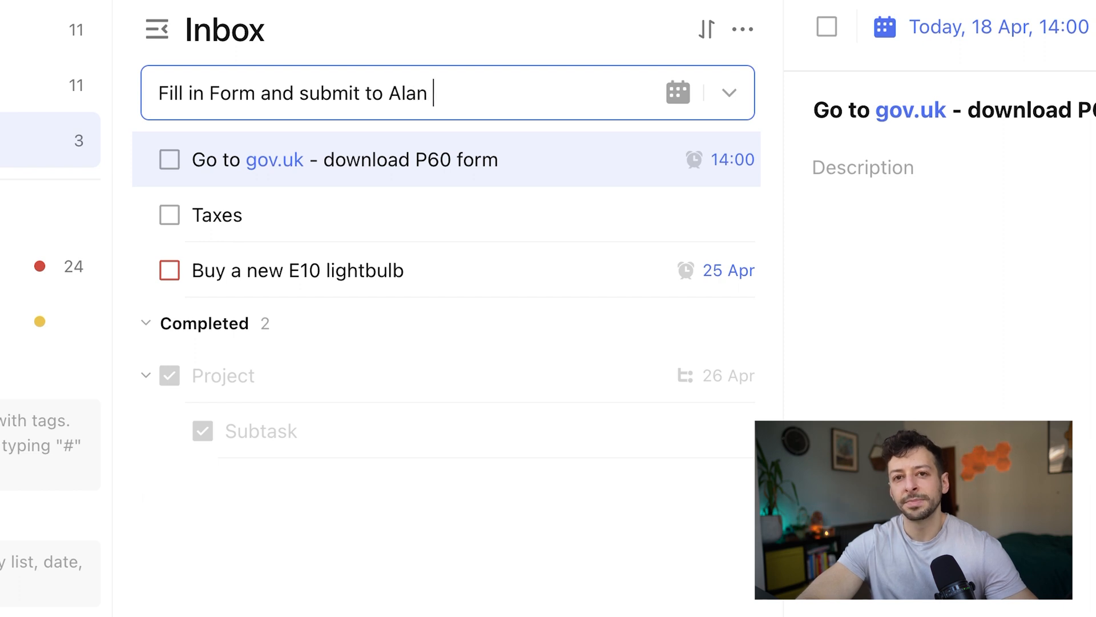
pyautogui.write(' at 2.30pm')
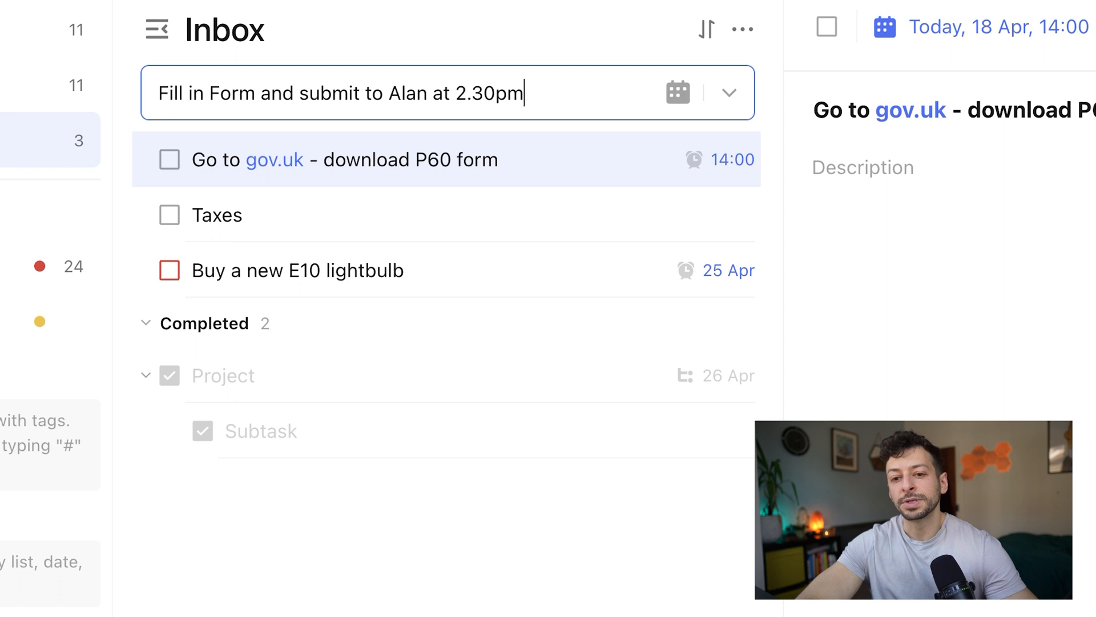
pyautogui.press('Return')
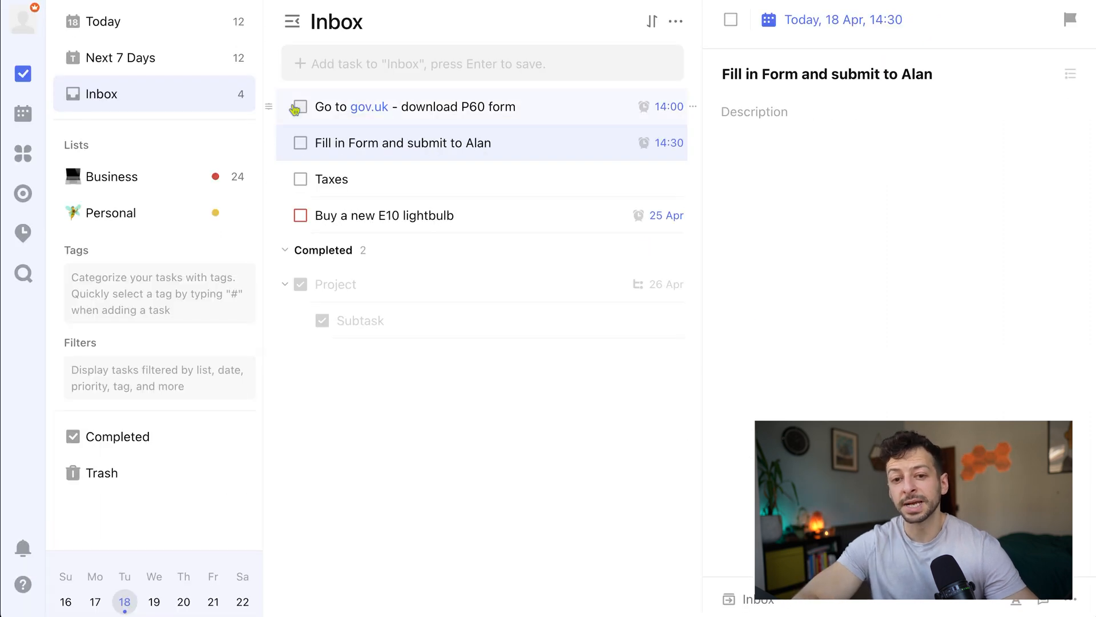
# Step: Nest the P60 download and form submission tasks together under Taxes as subtasks, and show the details of Taxes
pyautogui.keyDown('shift'); pyautogui.click(436, 106); pyautogui.keyUp('shift')
pyautogui.moveTo(268, 106); pyautogui.dragTo(324, 190)
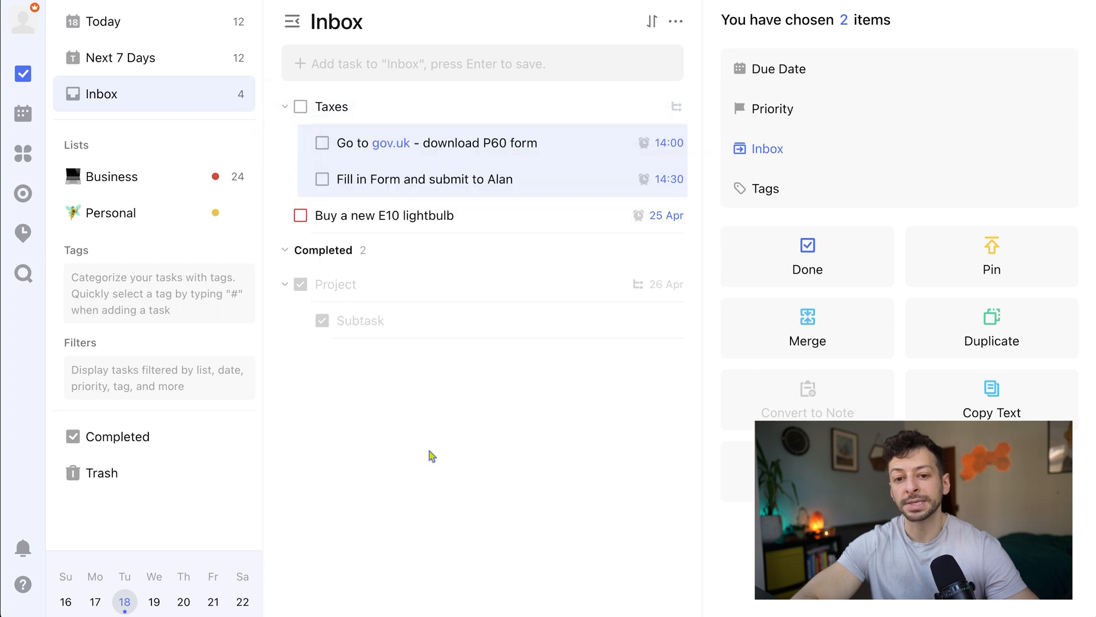
pyautogui.click(512, 142)
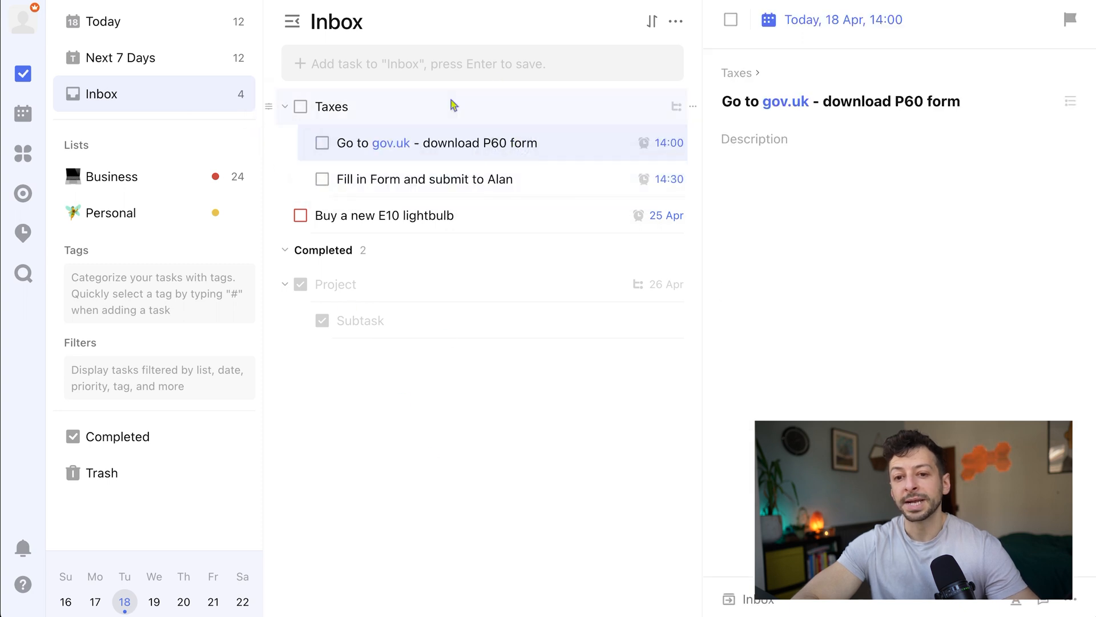
pyautogui.click(452, 104)
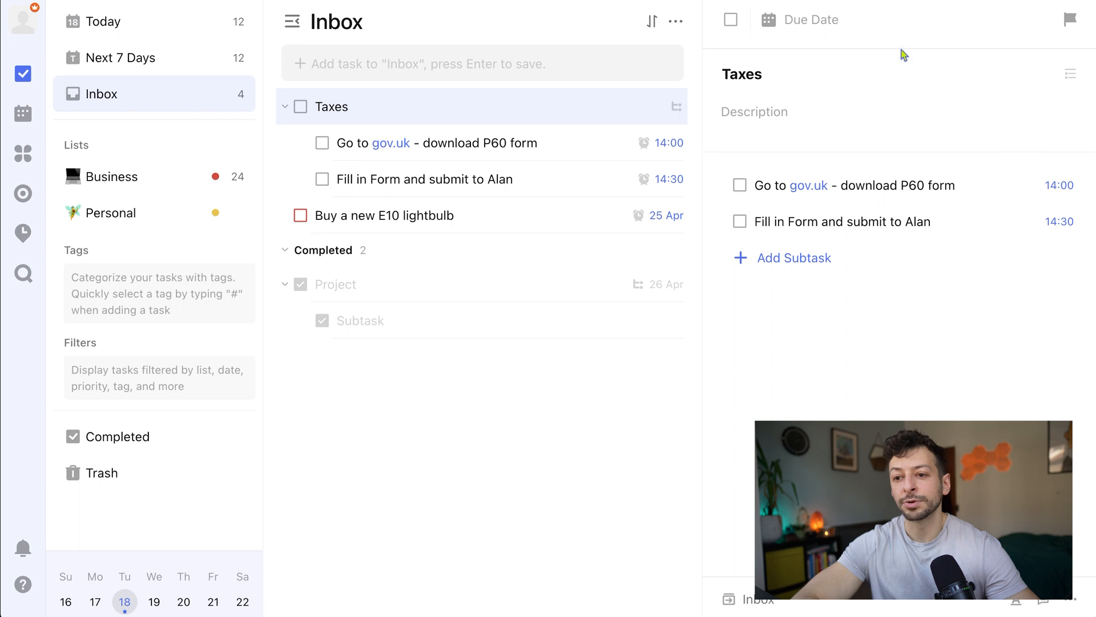
pyautogui.click(938, 50)
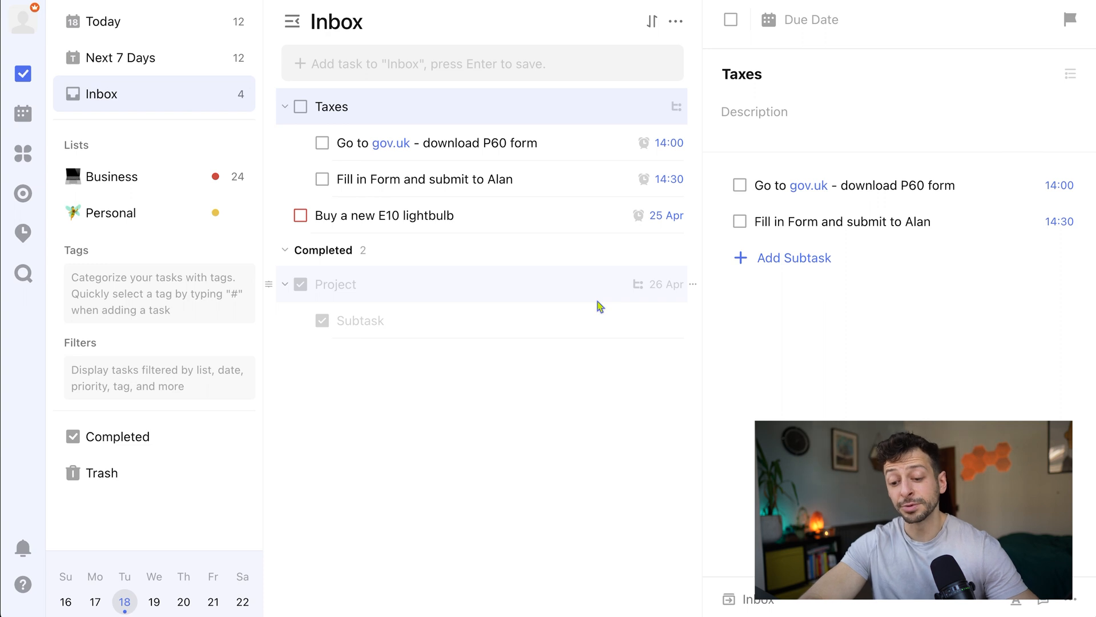
# Step: Use the global quick add to create the task "buy some lemons" at 6pm in the Shopping list
pyautogui.press('super+shift+o')
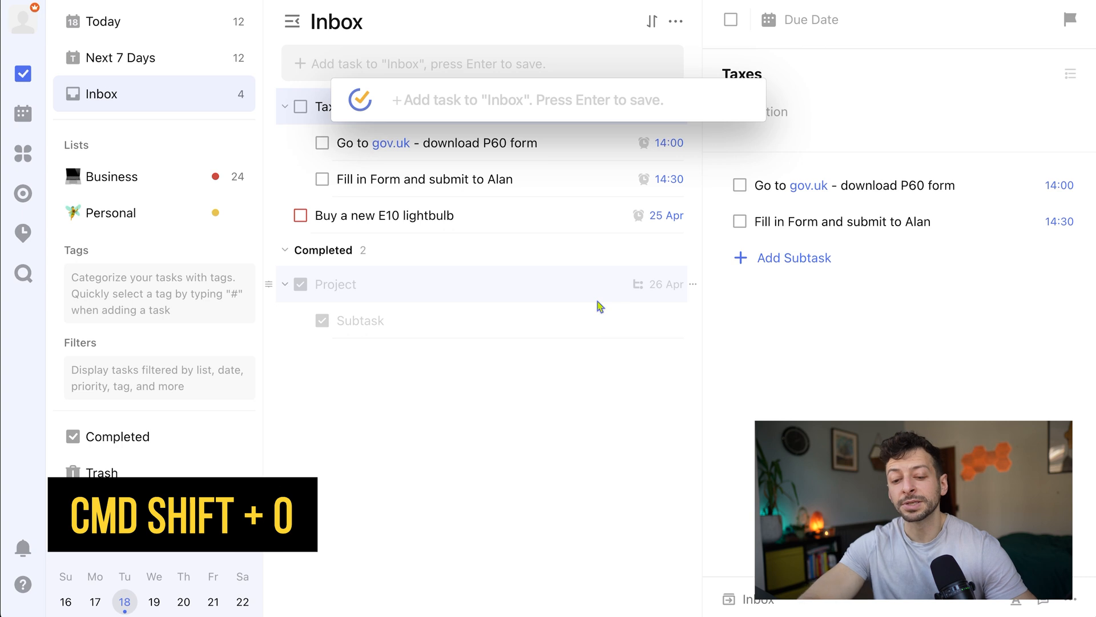
pyautogui.write('buy some lemons ')
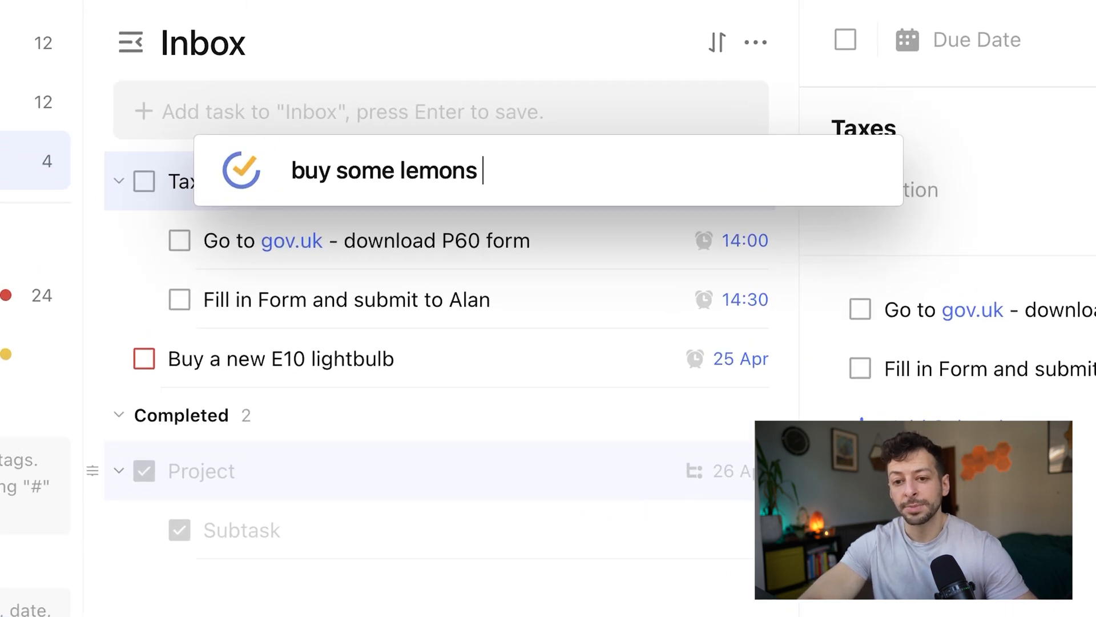
pyautogui.write('6pm')
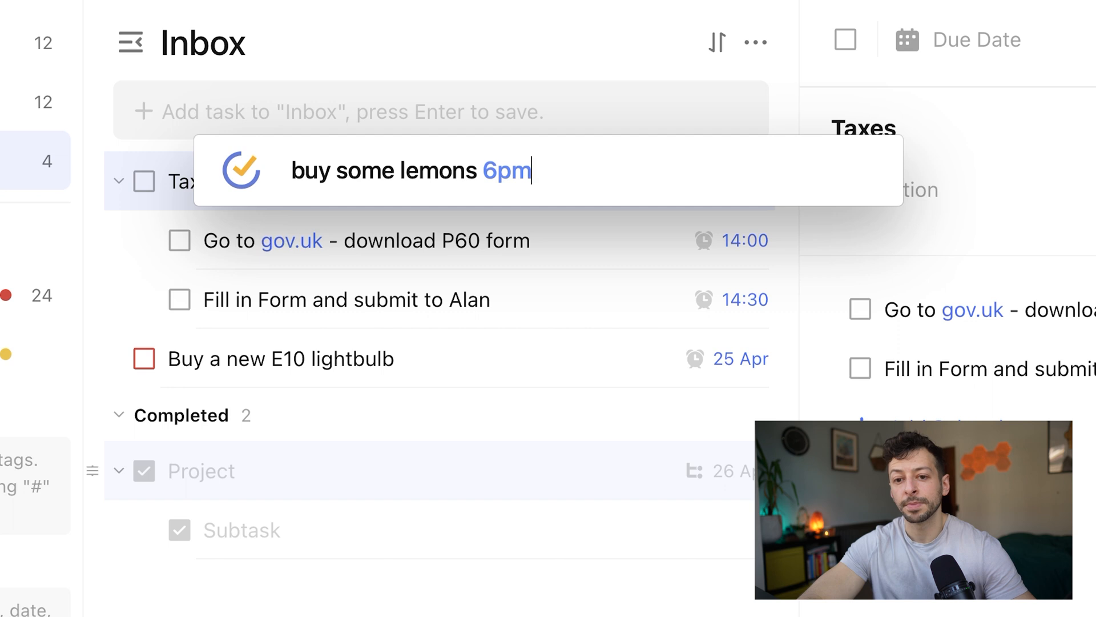
pyautogui.write(' ^shop')
pyautogui.press('Return')
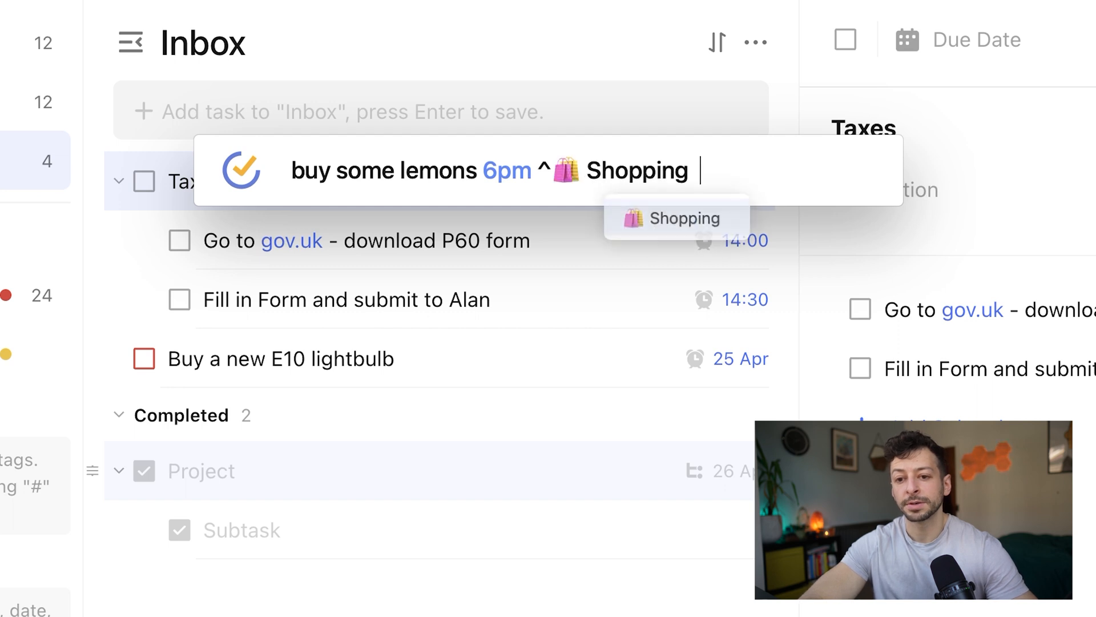
pyautogui.press('Return')
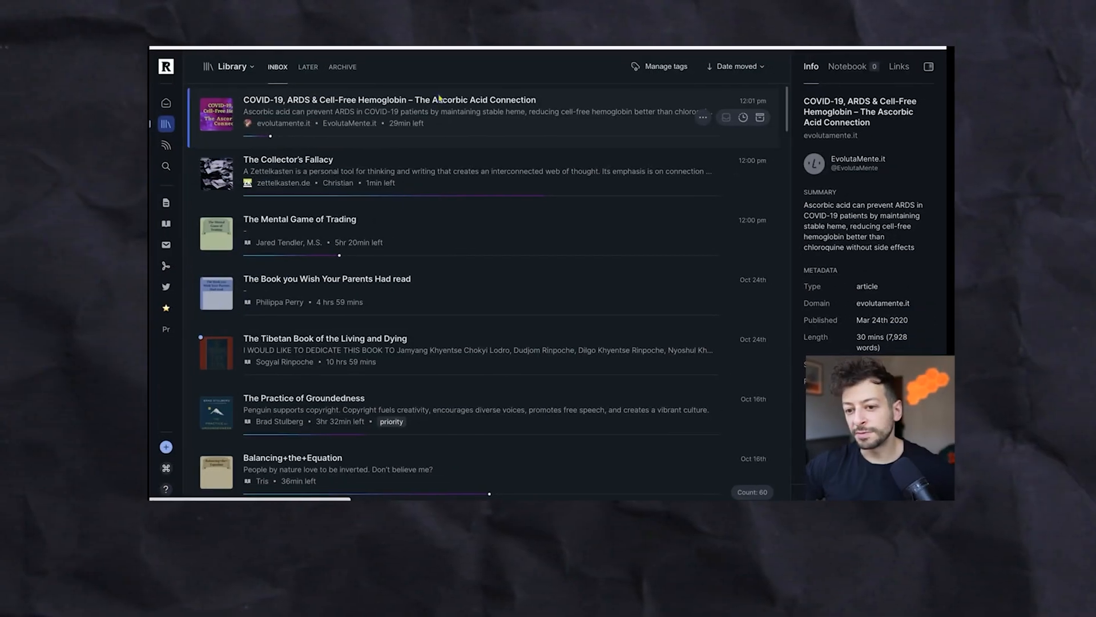
# Step: Switch to Readwise Reader and examine the Feed and Library inbox, moving through the items in both lists
pyautogui.click(163, 147)
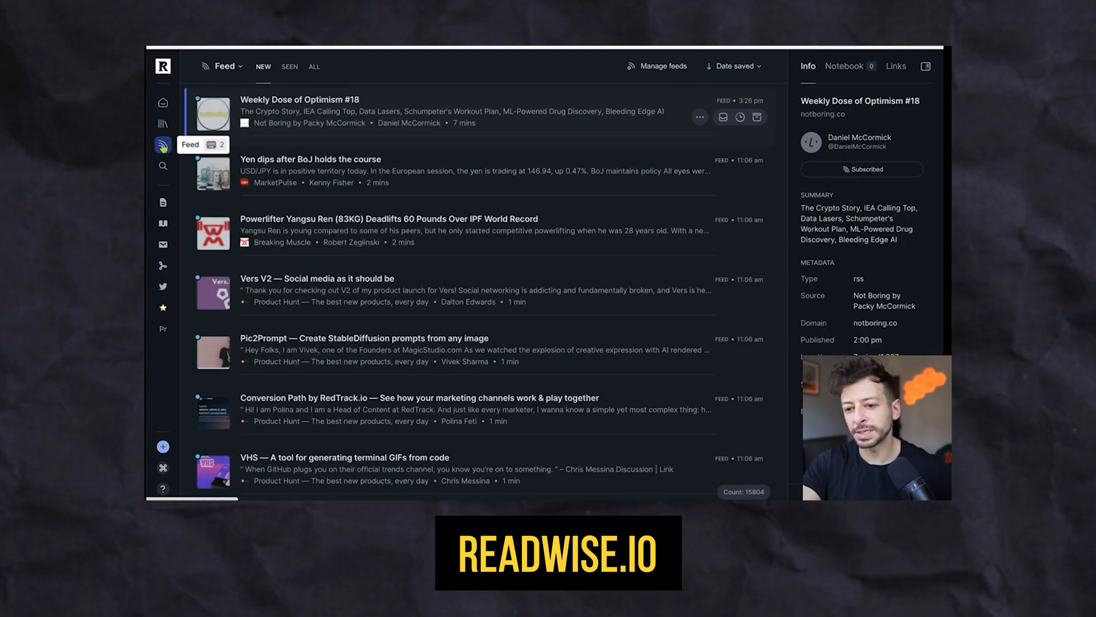
pyautogui.press('3')
pyautogui.press('2')
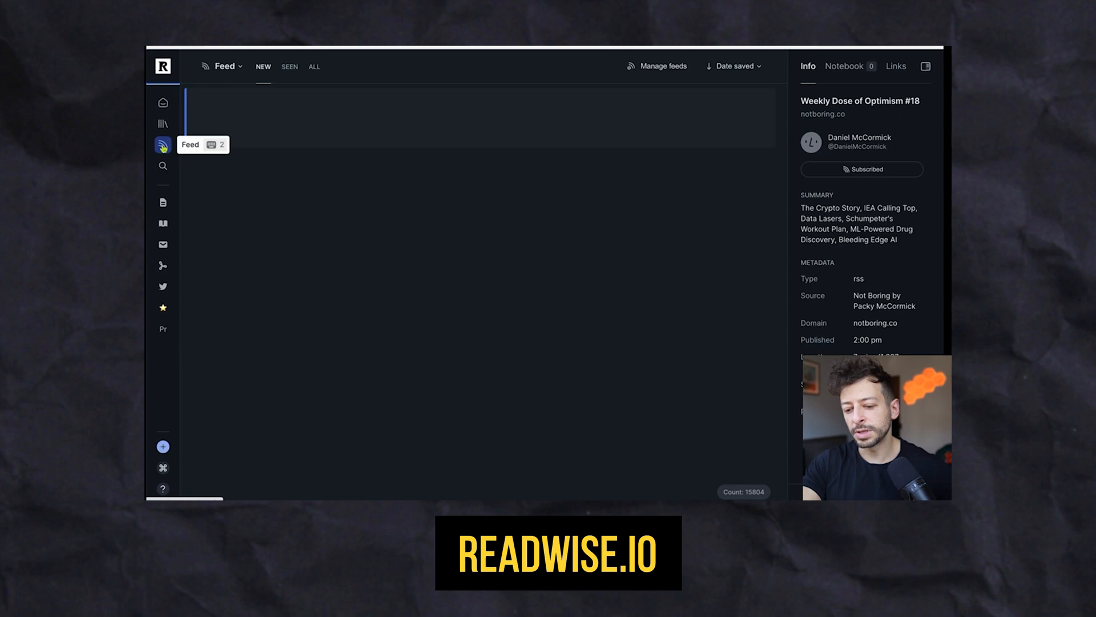
pyautogui.press('1')
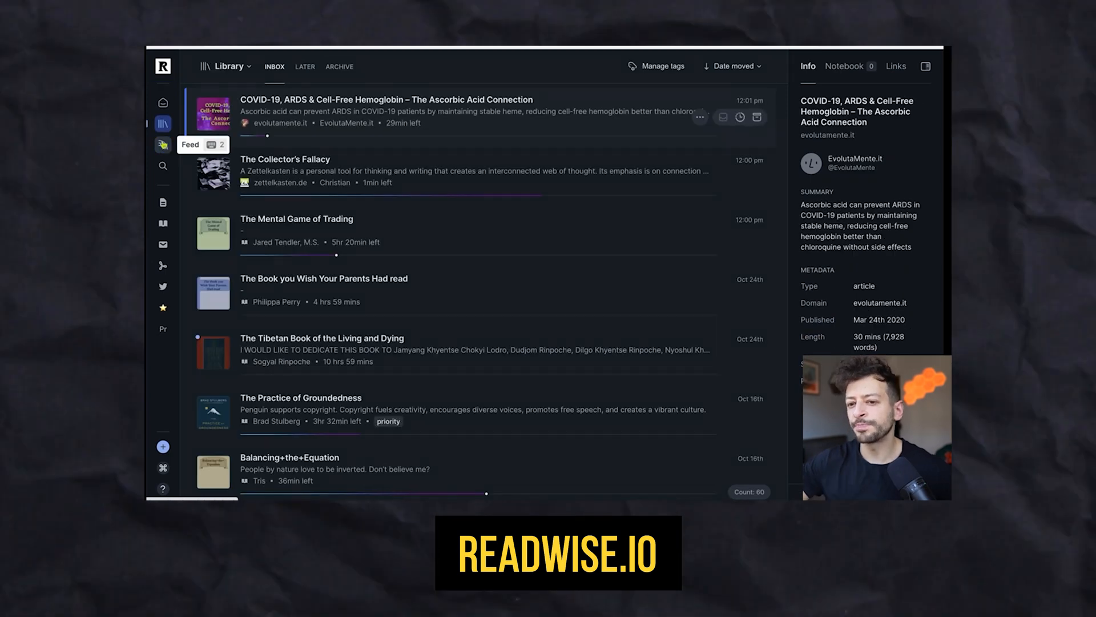
pyautogui.press('Down')
pyautogui.press('Down')
pyautogui.press('Down')
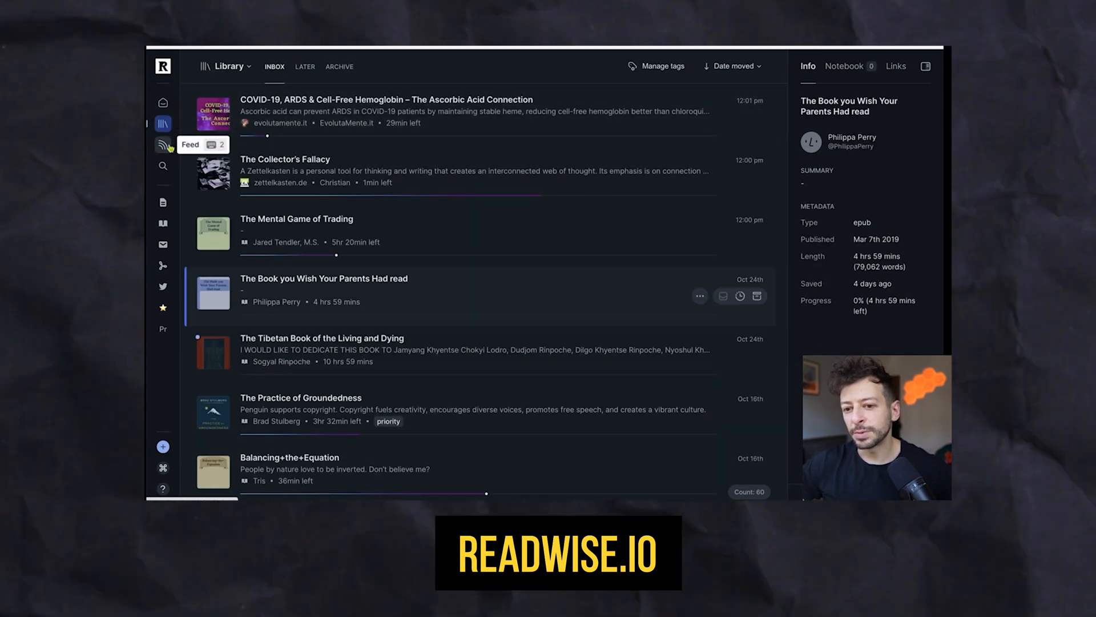
pyautogui.click(164, 149)
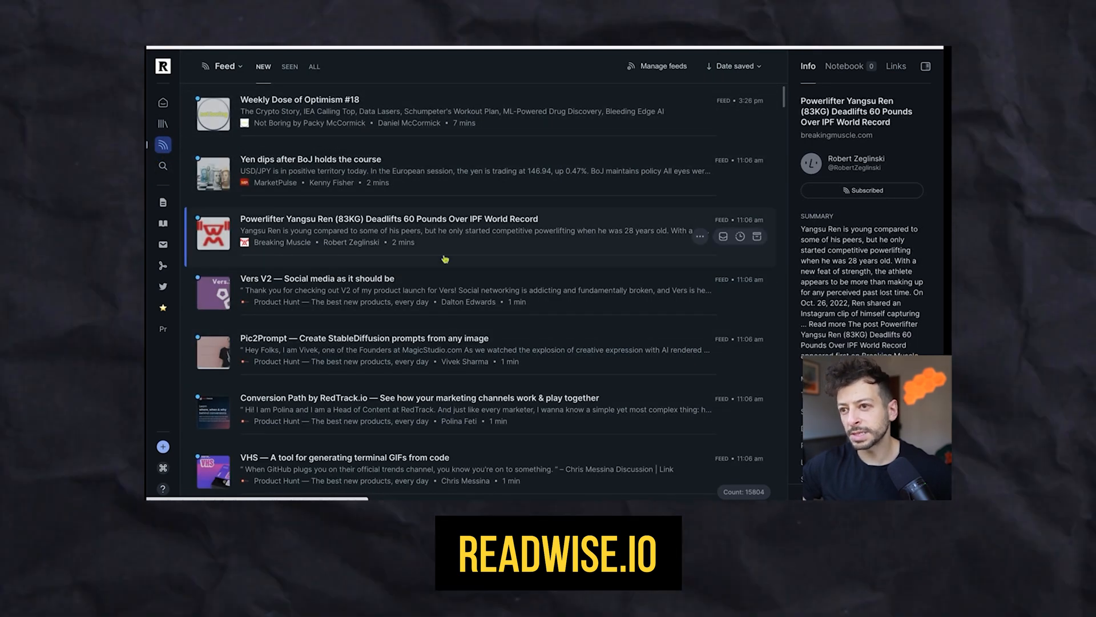
pyautogui.press('Up')
pyautogui.press('Up')
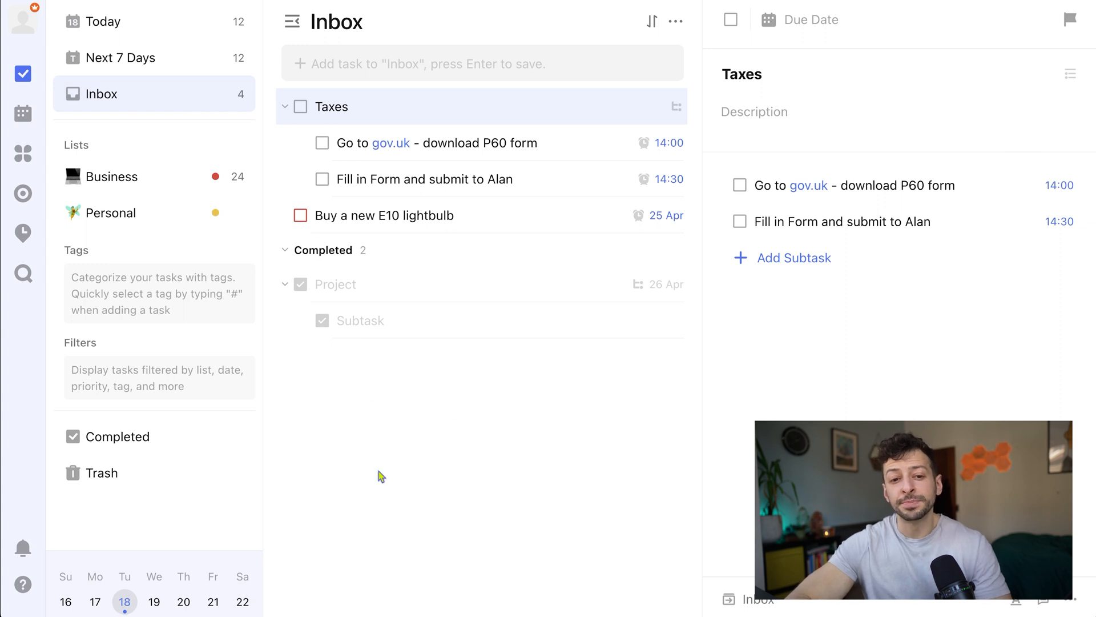
# Step: Switch back to TickTick, look over the Business list, and postpone all overdue tasks in the Today view to today
pyautogui.click(139, 172)
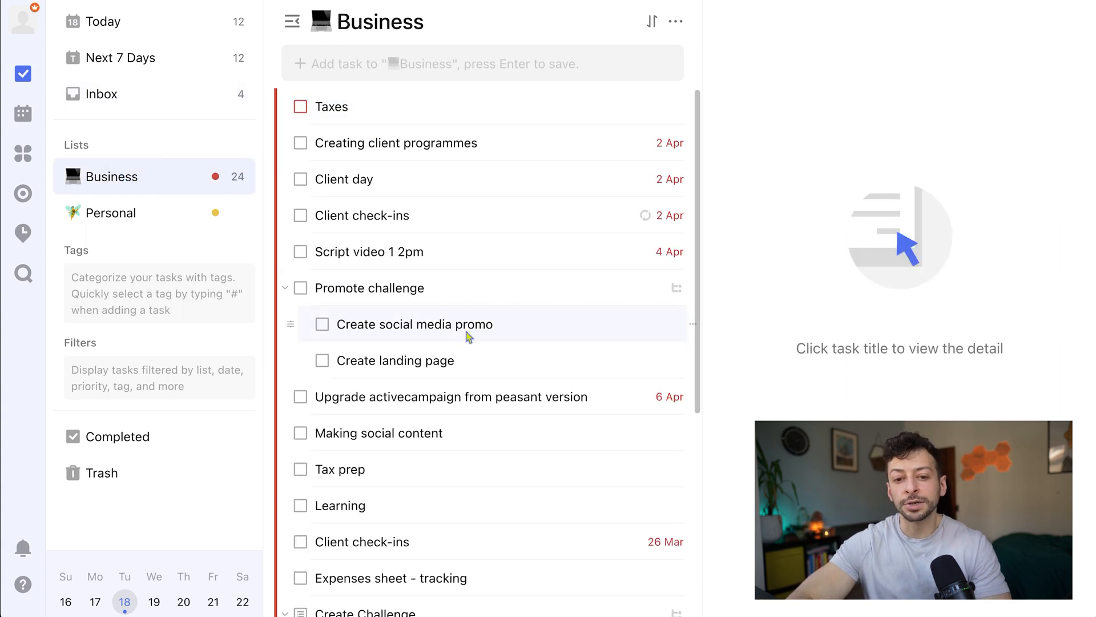
pyautogui.scroll(-1, 434, 309)
pyautogui.scroll(-5, 398, 280)
pyautogui.scroll(6, 343, 279)
pyautogui.click(151, 30)
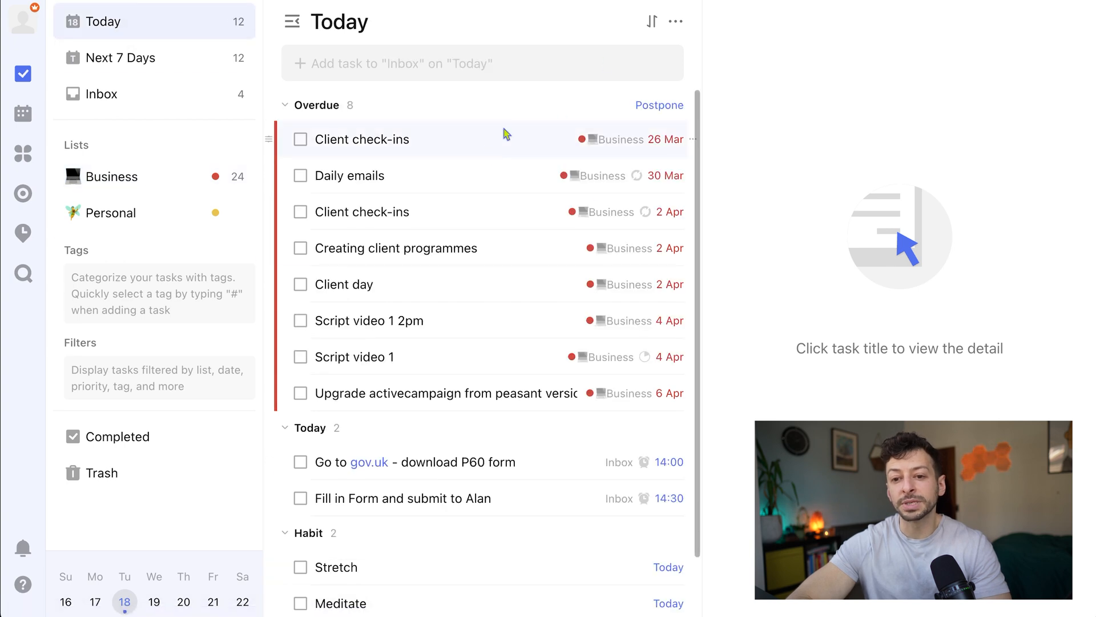
pyautogui.click(659, 106)
pyautogui.click(699, 259)
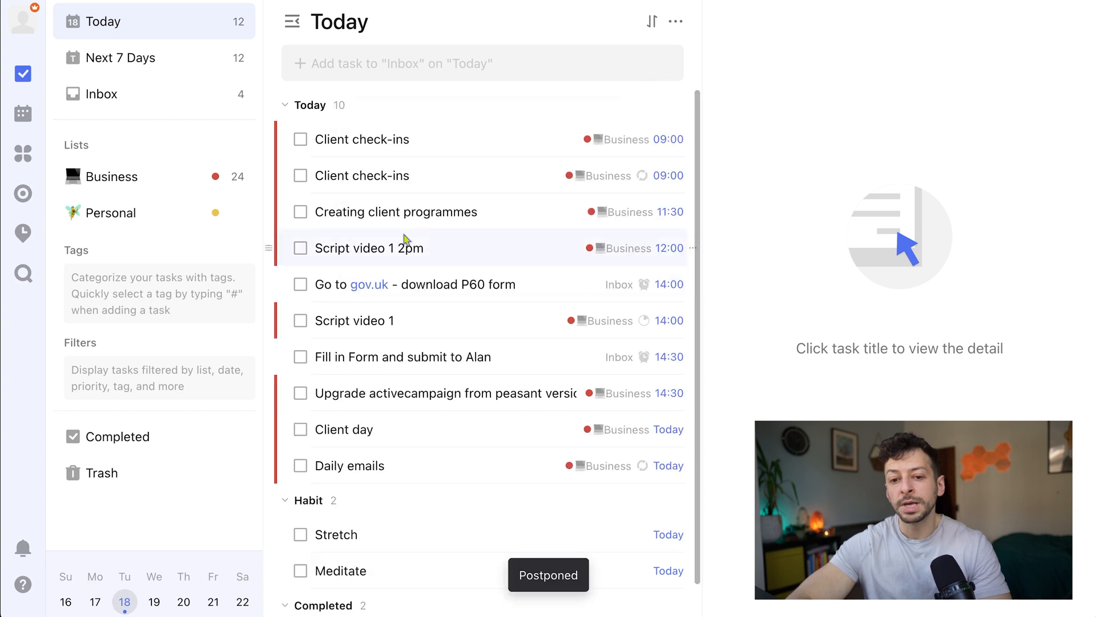
# Step: Show the details of Creating client programmes in the Today view and briefly check the calendar
pyautogui.click(437, 212)
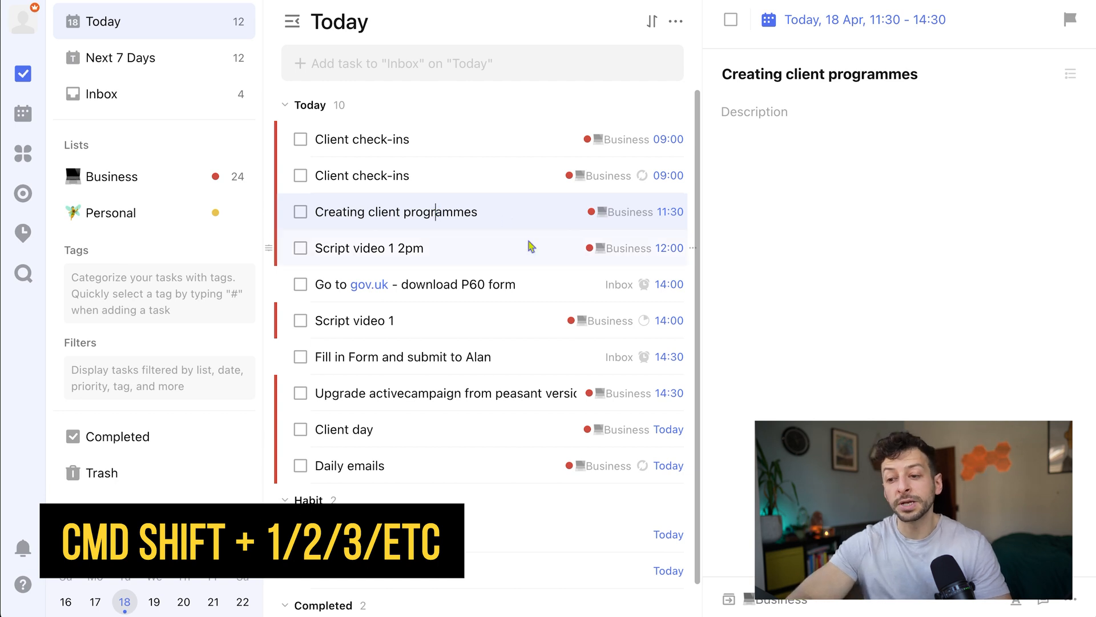
pyautogui.scroll(-1, 447, 175)
pyautogui.scroll(1, 448, 174)
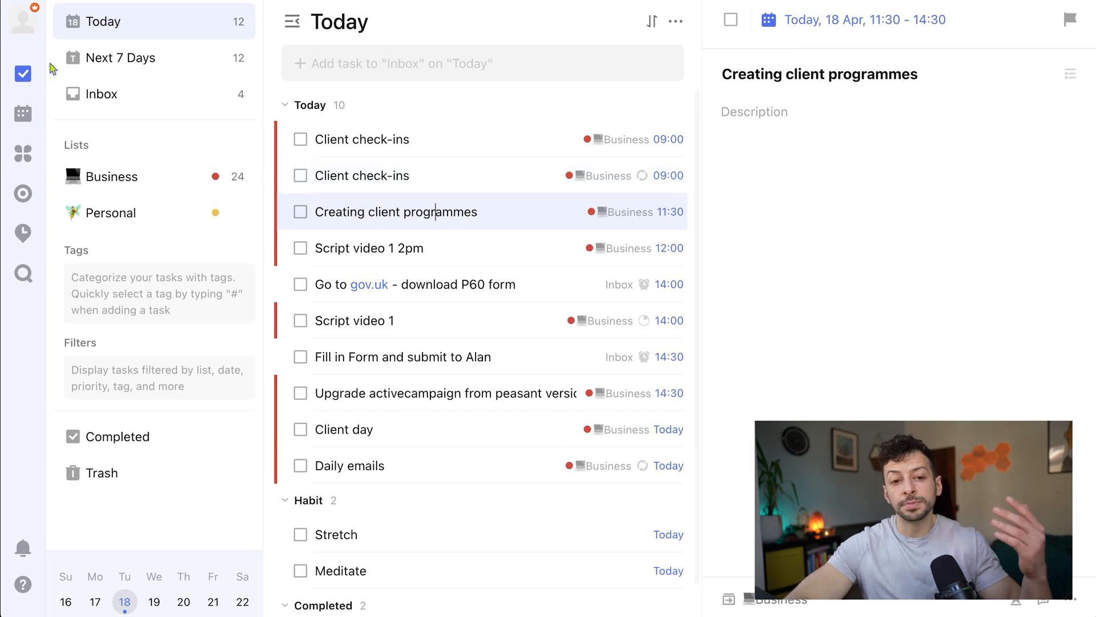
pyautogui.click(23, 113)
pyautogui.click(23, 73)
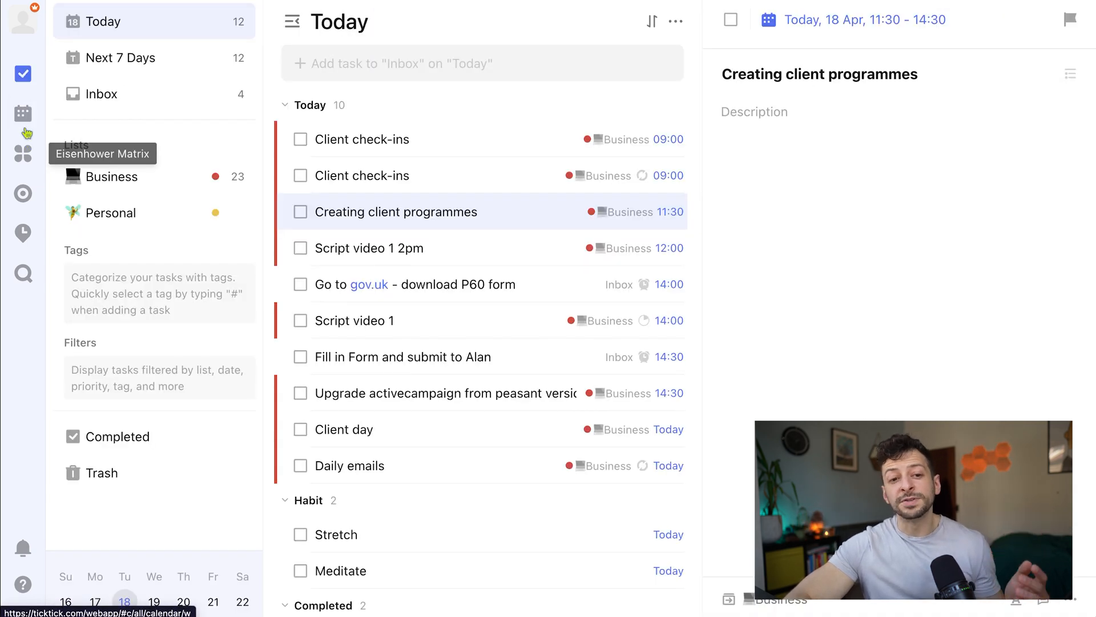
# Step: Reschedule the timed task Script video 1 in the week calendar to 17:15–19:15 on Tuesday 18 April
pyautogui.click(23, 113)
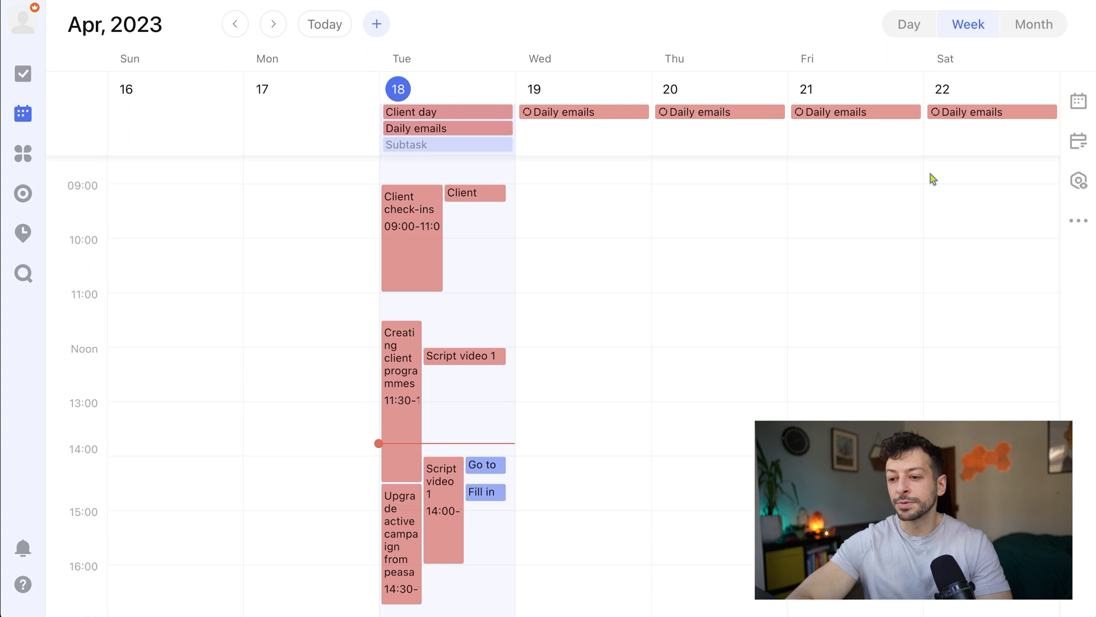
pyautogui.scroll(-3, 741, 344)
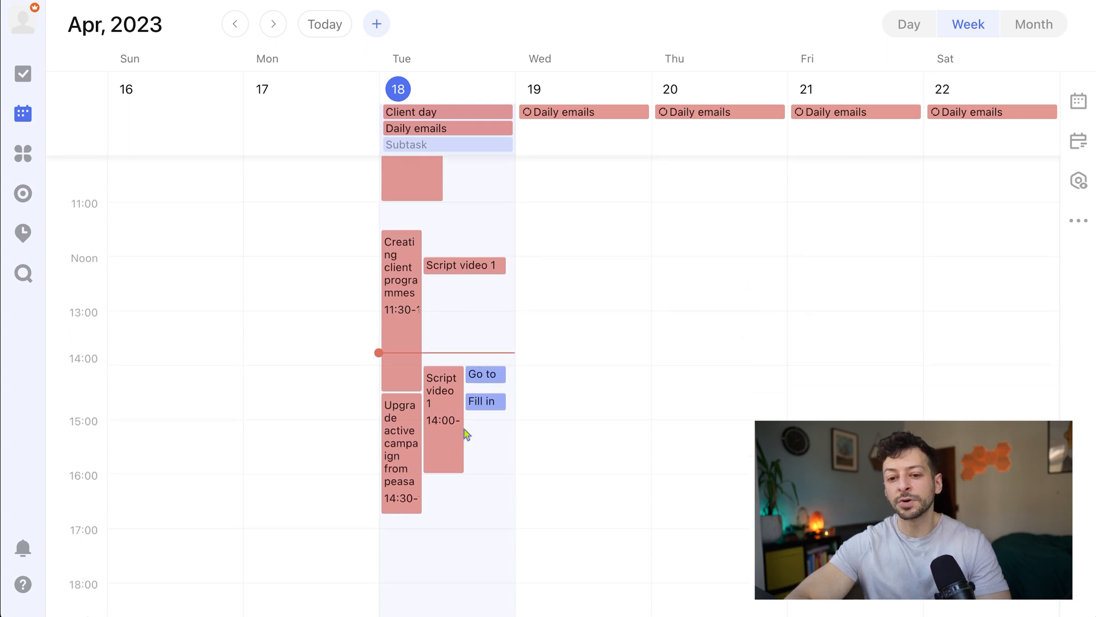
pyautogui.scroll(-3, 466, 434)
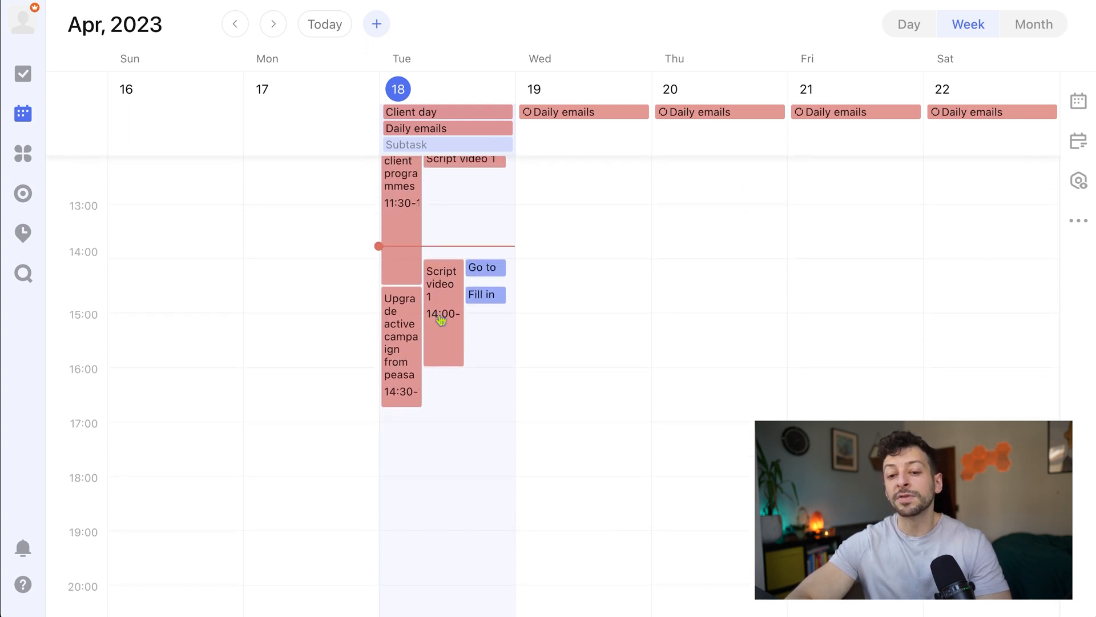
pyautogui.moveTo(441, 320); pyautogui.dragTo(453, 530)
# Step: Move the gov.uk download and form submission tasks to Wednesday 19 April, and shift the activecampaign upgrade to 14:45–17:00 on Tuesday
pyautogui.moveTo(480, 273); pyautogui.dragTo(551, 203)
pyautogui.moveTo(473, 297); pyautogui.dragTo(563, 255)
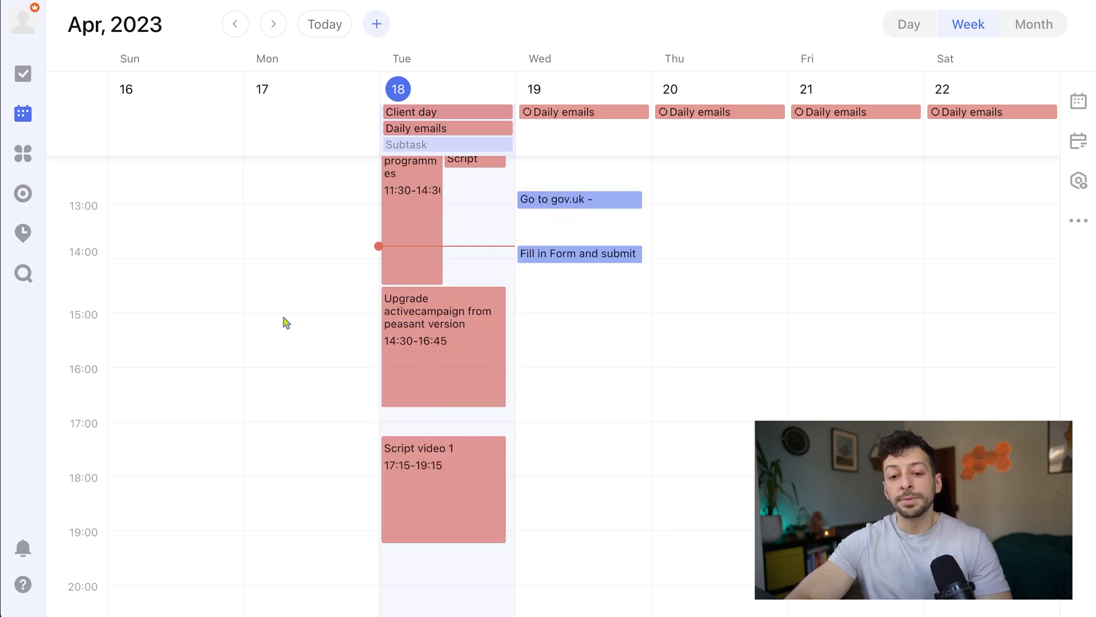
pyautogui.moveTo(448, 341); pyautogui.dragTo(447, 355)
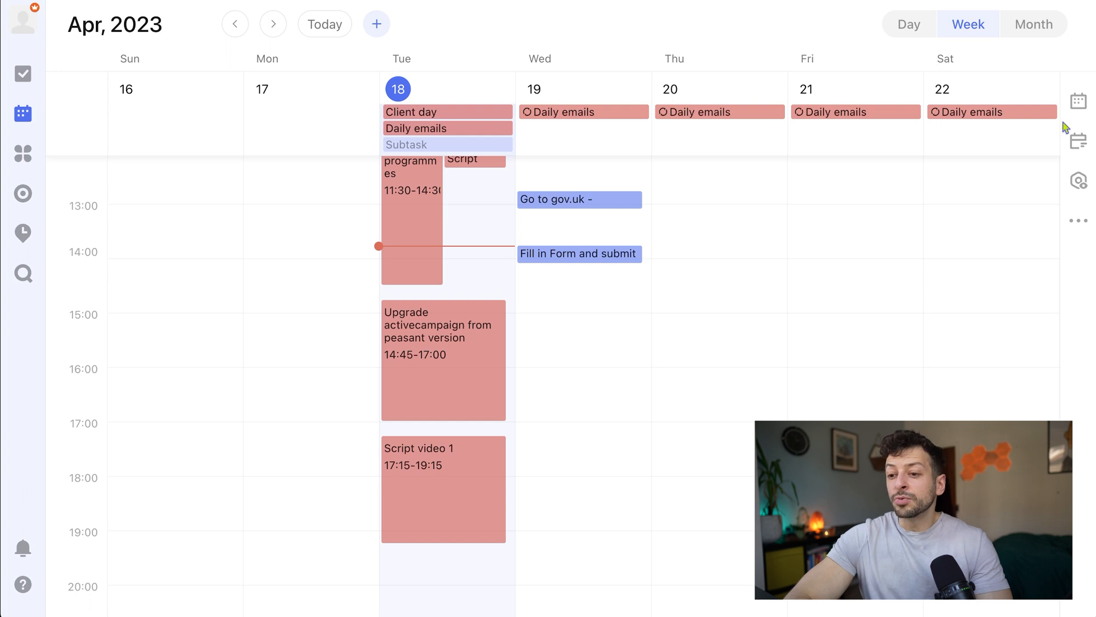
# Step: Schedule the undated task Create landing page for Thursday 20 April at 14:45–16:30, and move the activecampaign upgrade to 3 May
pyautogui.click(1080, 145)
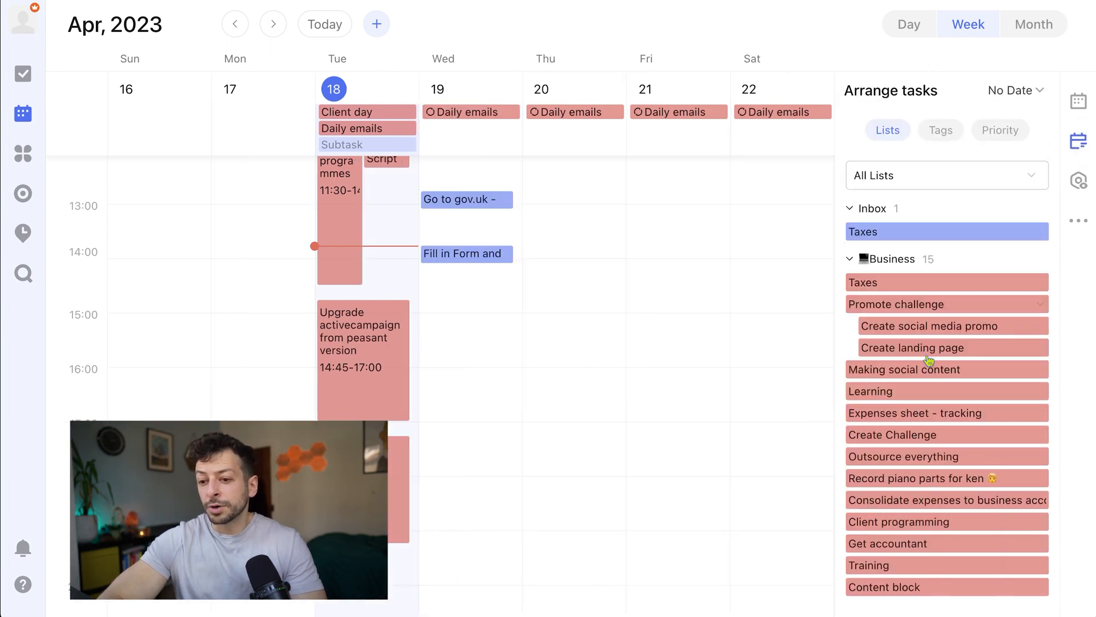
pyautogui.moveTo(920, 351); pyautogui.dragTo(576, 409)
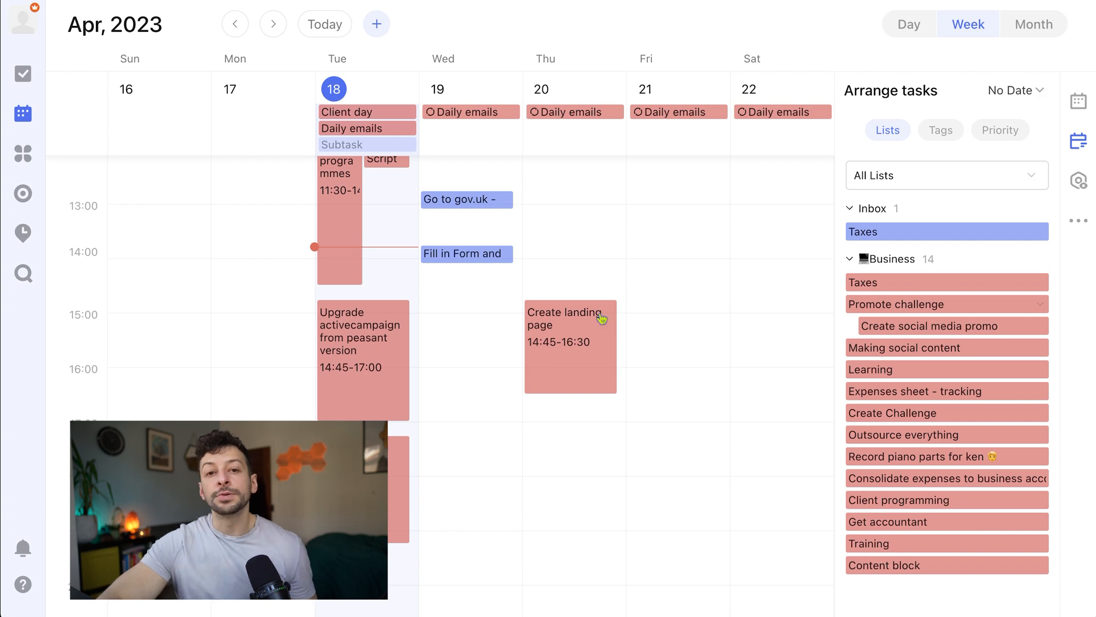
pyautogui.click(1079, 101)
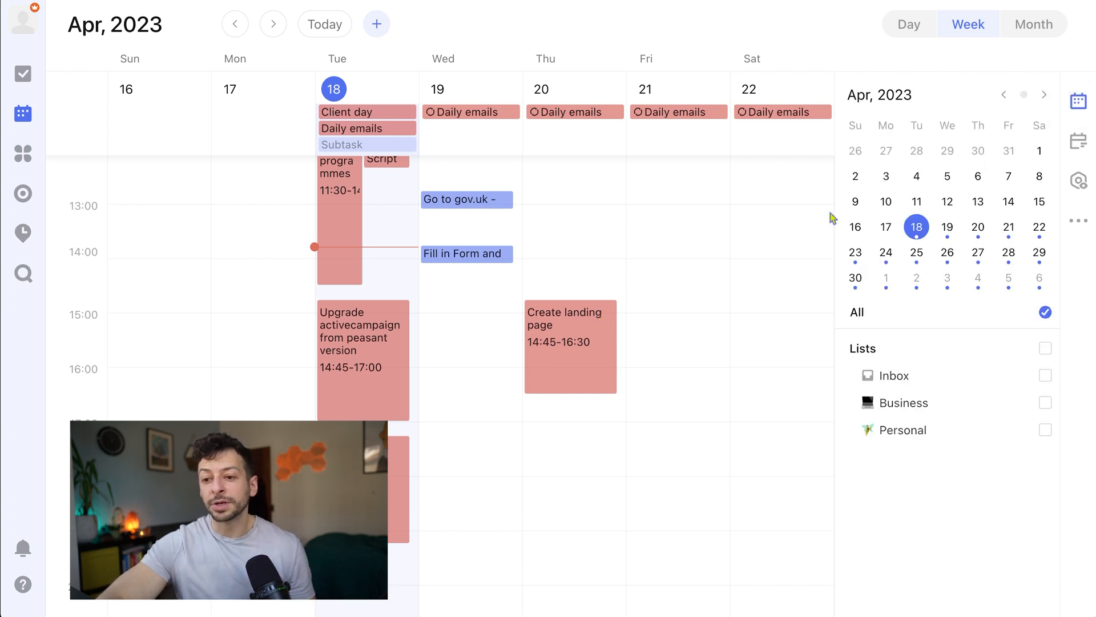
pyautogui.moveTo(377, 355); pyautogui.dragTo(955, 282)
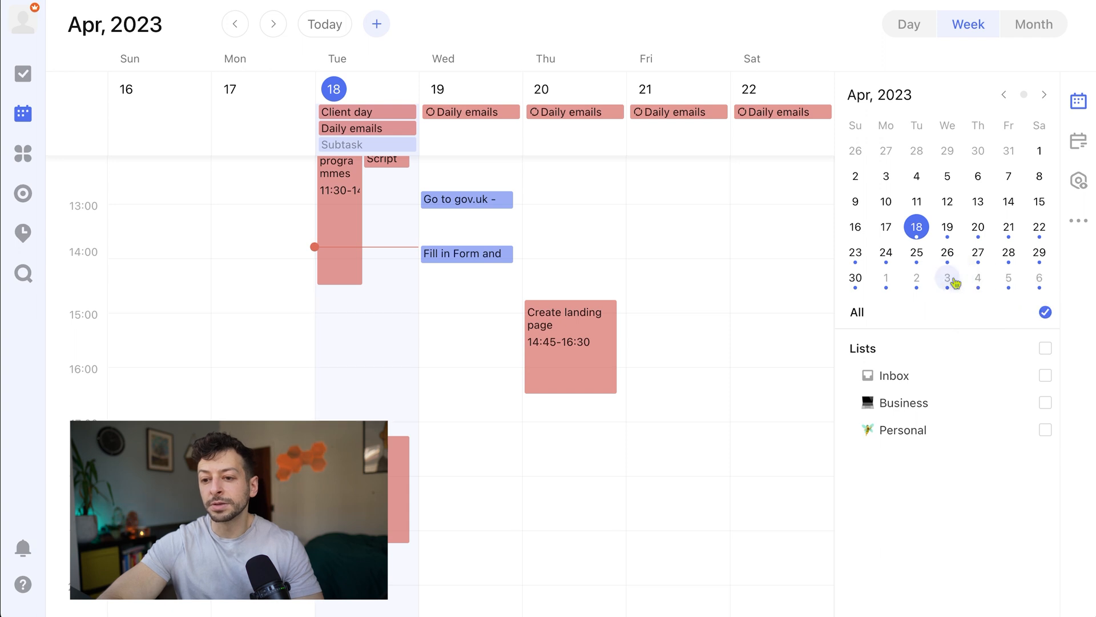
# Step: Filter the calendar by the Business list and by the Inbox in turn, clearing each filter again
pyautogui.click(1049, 402)
pyautogui.click(1049, 403)
pyautogui.click(1046, 376)
pyautogui.click(1046, 376)
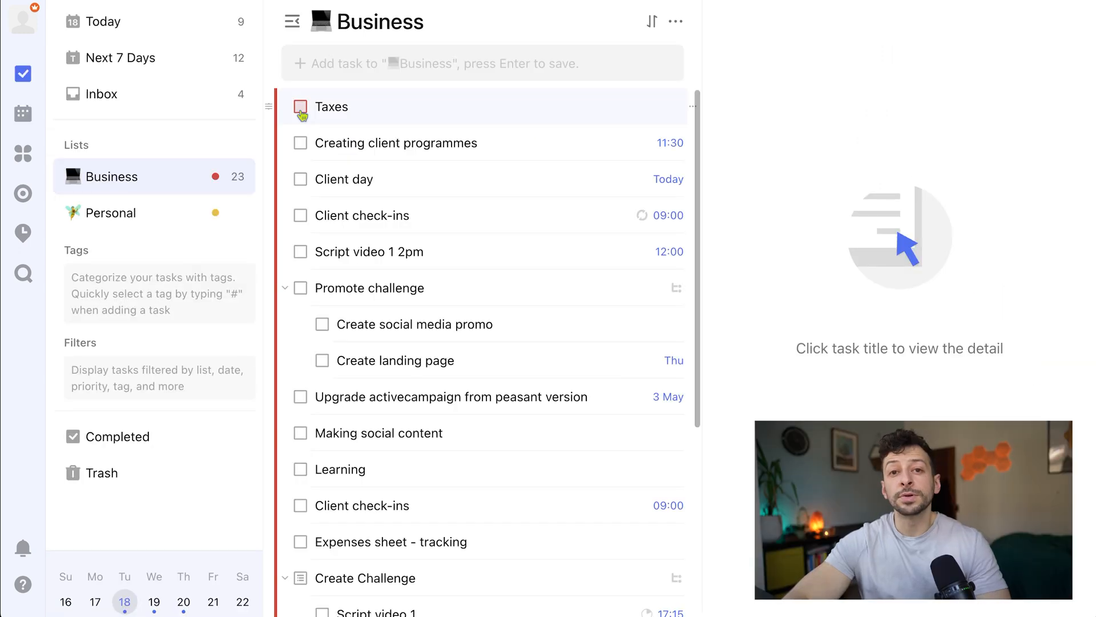
# Step: Switch the Business list to the kanban view and add a section named "In progress"
pyautogui.click(676, 22)
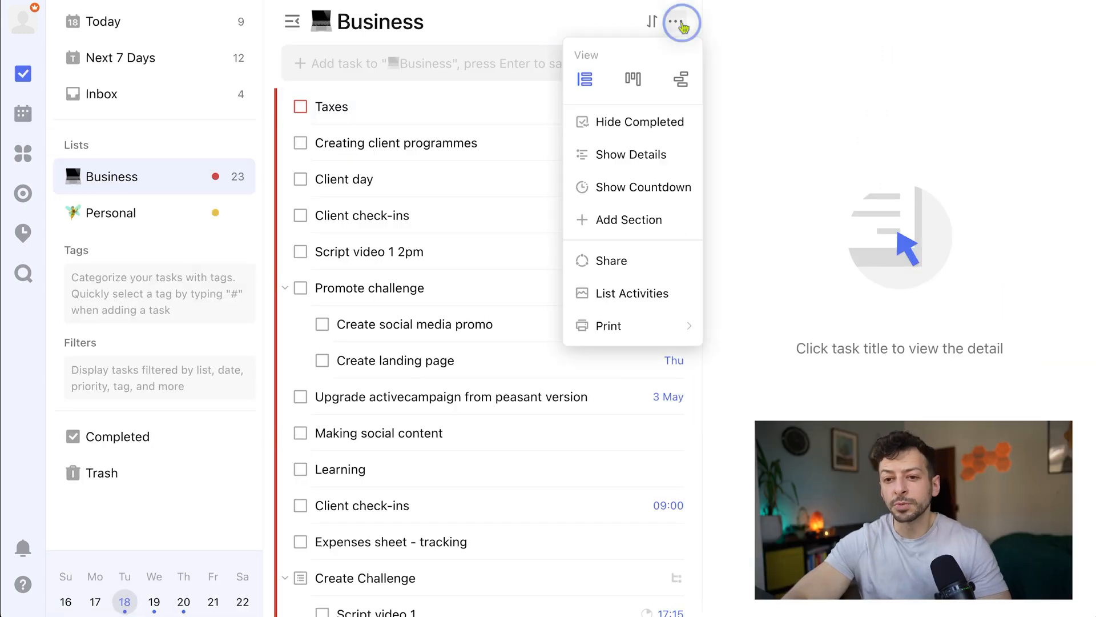
pyautogui.click(633, 80)
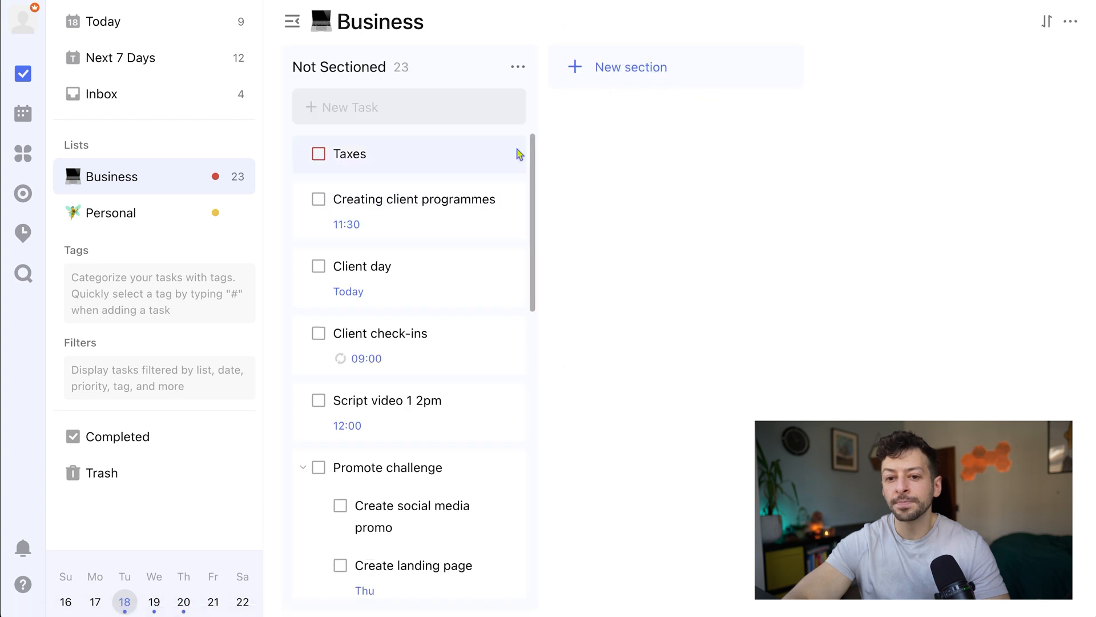
pyautogui.click(628, 67)
pyautogui.write('IN pr')
pyautogui.press('BackSpace')
pyautogui.press('BackSpace')
pyautogui.press('BackSpace')
pyautogui.press('BackSpace')
pyautogui.press('BackSpace')
pyautogui.write('In pgo')
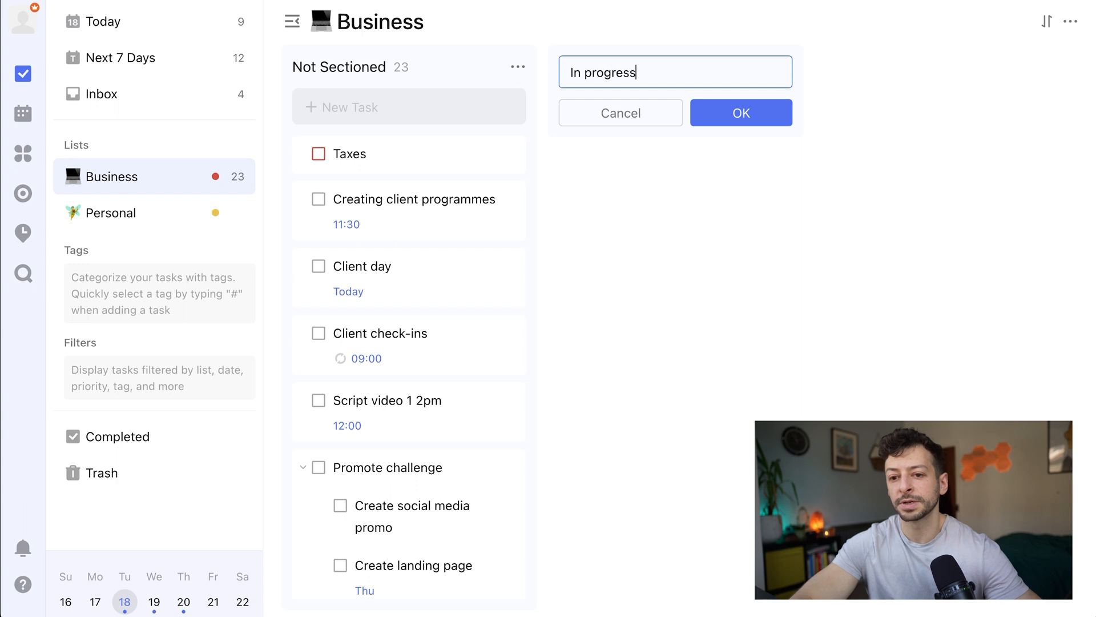
pyautogui.write('gress')
pyautogui.press('Return')
# Step: Move the Client day and Create social media promo tasks into the In progress section
pyautogui.moveTo(421, 272); pyautogui.dragTo(707, 166)
pyautogui.moveTo(425, 439); pyautogui.dragTo(674, 165)
# Step: Add another section named "To be reviewed" to the Business board
pyautogui.click(874, 57)
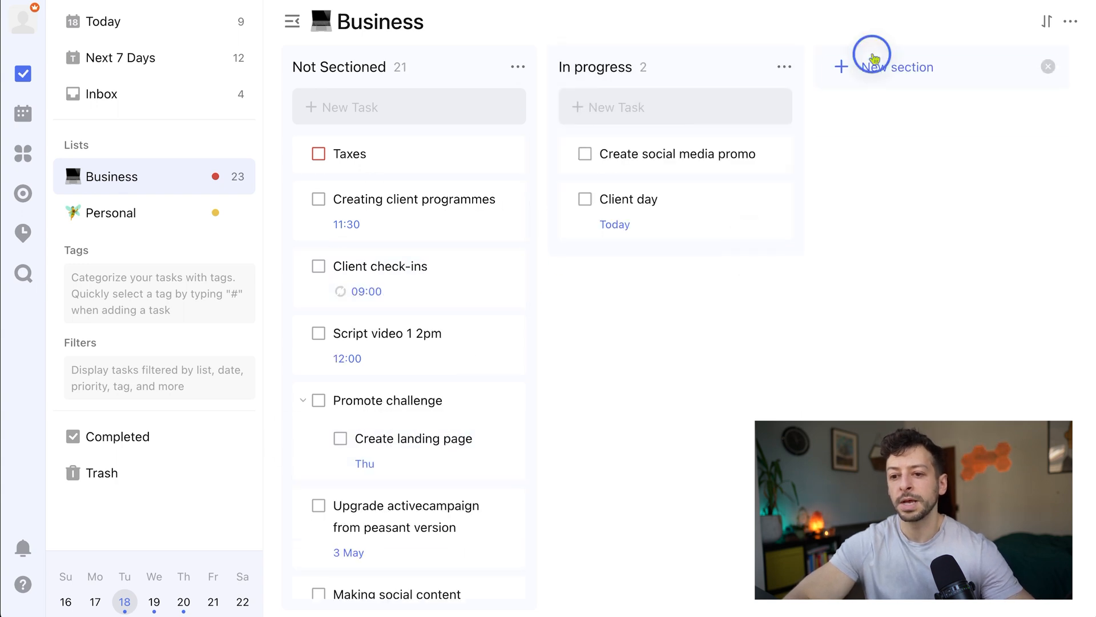
pyautogui.write('Done')
pyautogui.press('BackSpace')
pyautogui.press('BackSpace')
pyautogui.press('BackSpace')
pyautogui.press('BackSpace')
pyautogui.write('To be revi')
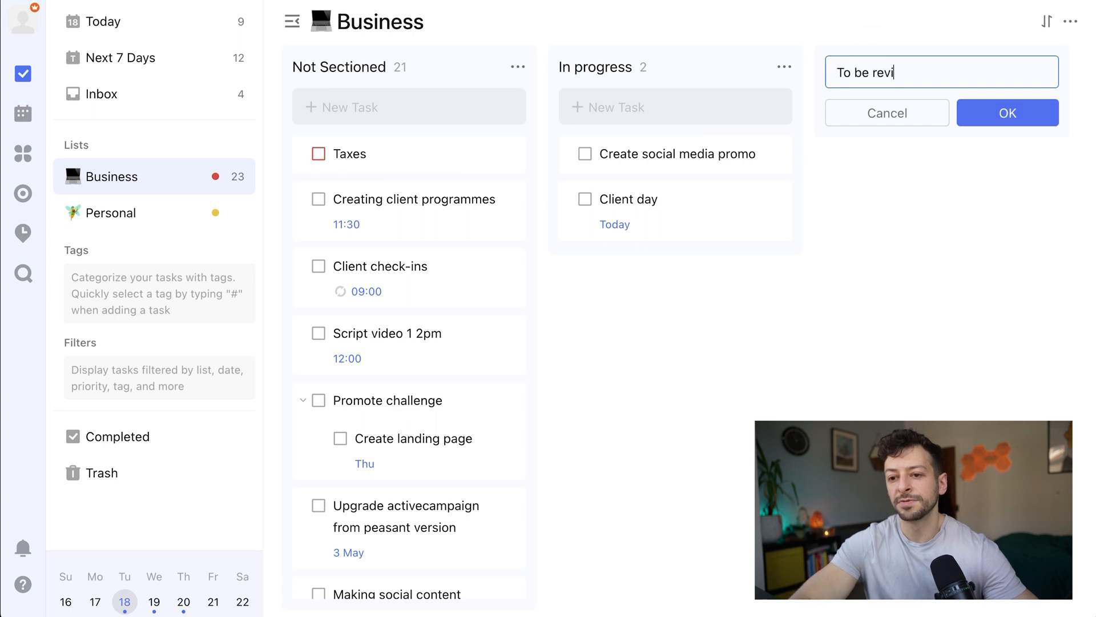
pyautogui.write('ewed')
pyautogui.press('Return')
# Step: Move Script video 1 2pm into the To be reviewed section and look over the whole board
pyautogui.moveTo(421, 318); pyautogui.dragTo(636, 137)
pyautogui.hscroll(-5, 578, 229)
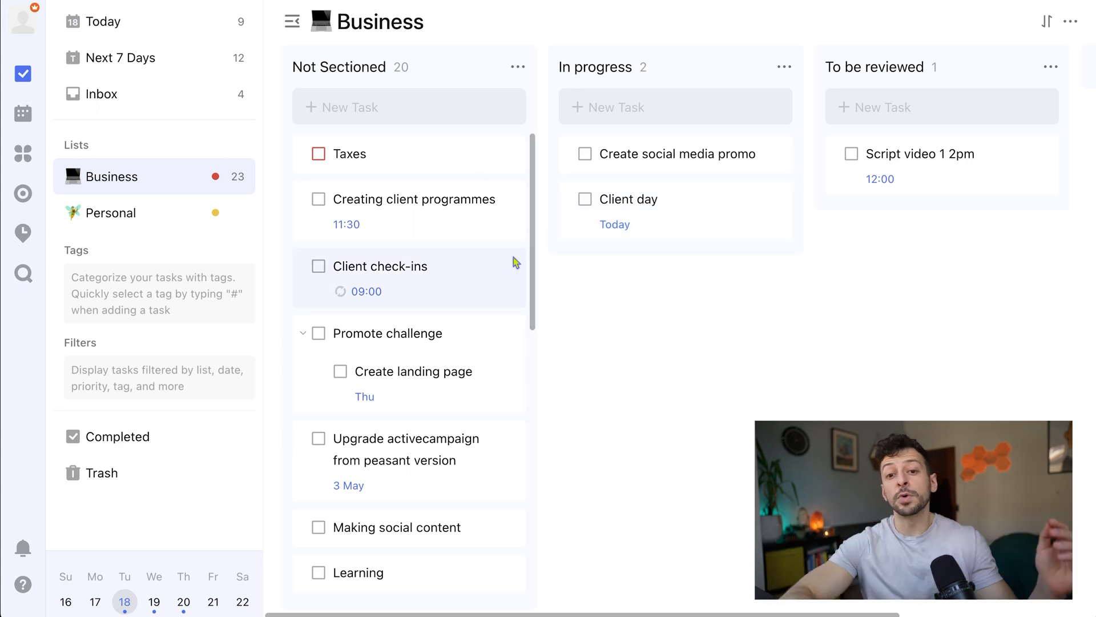
pyautogui.hscroll(5, 700, 100)
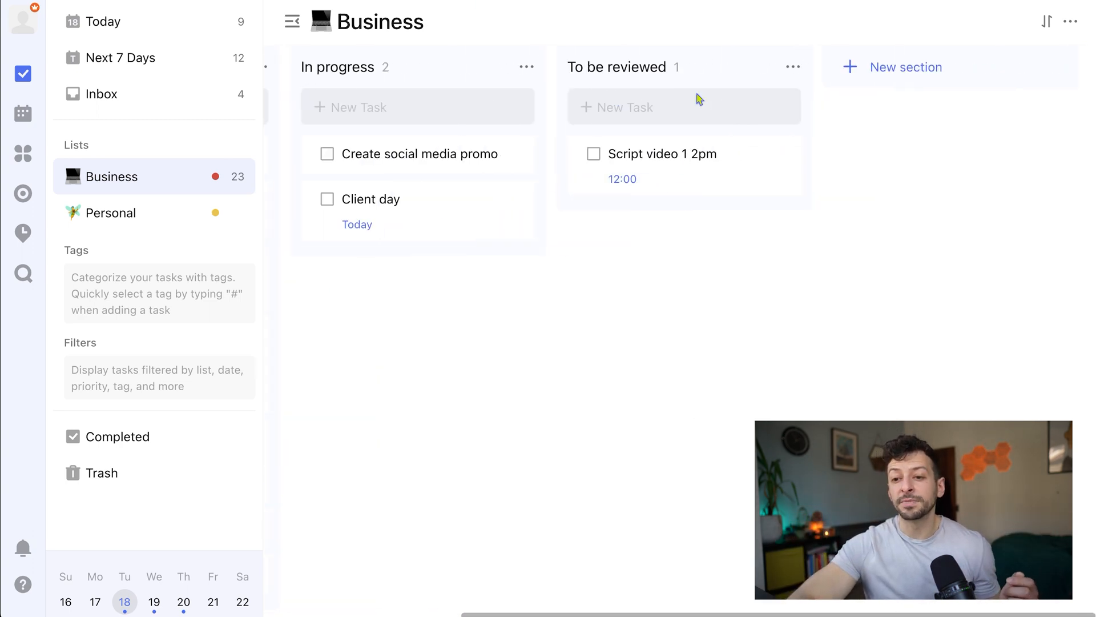
pyautogui.hscroll(-5, 700, 100)
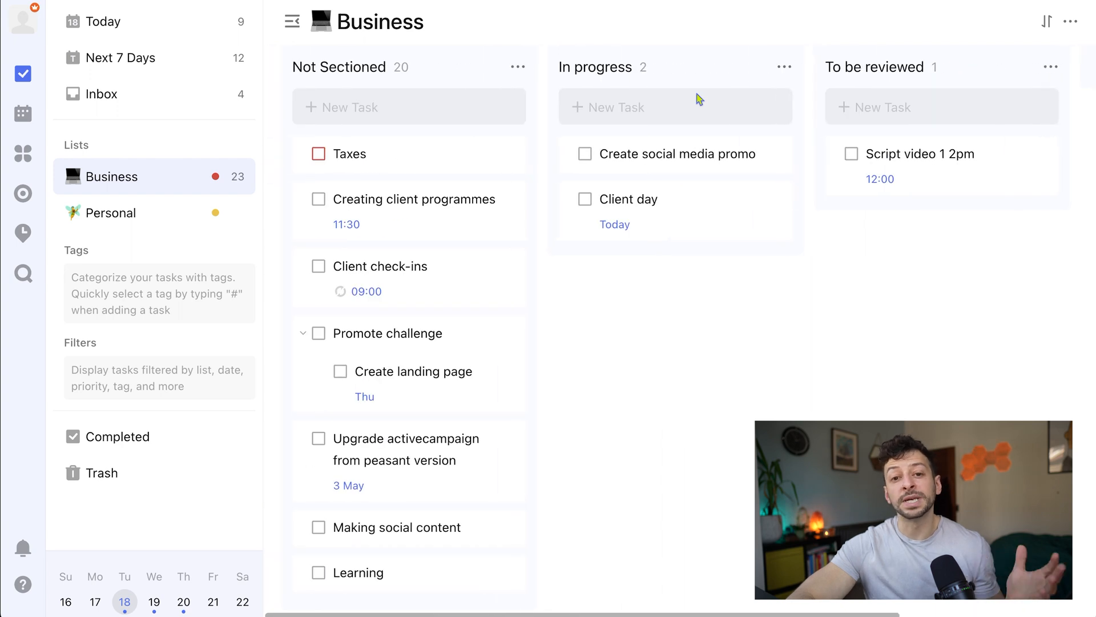
# Step: Create a new task list named "Content"
pyautogui.click(370, 73)
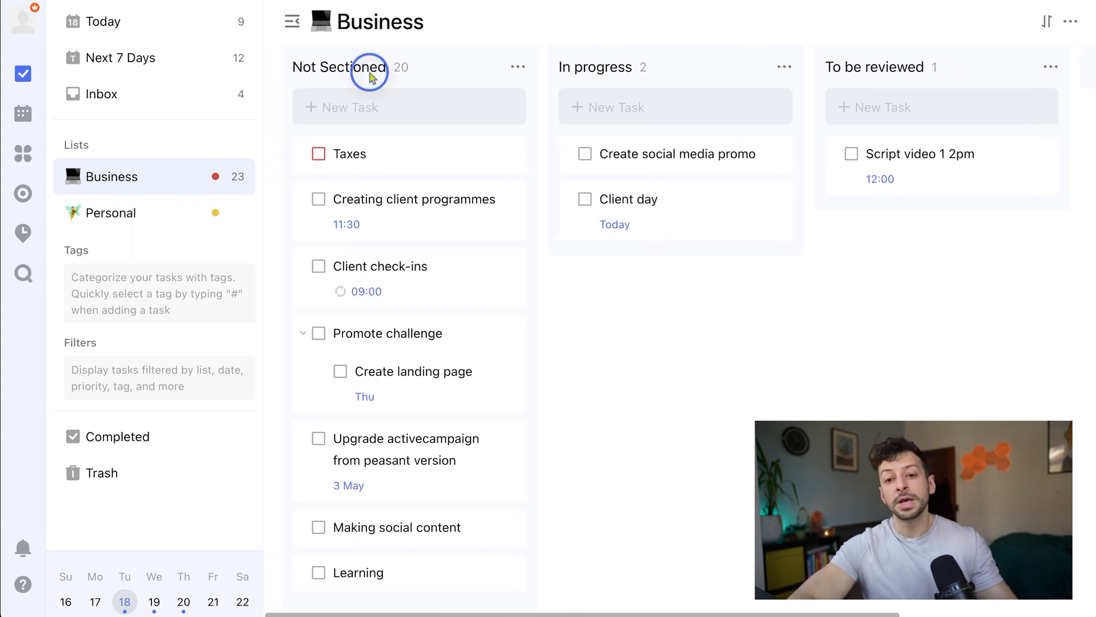
pyautogui.click(228, 144)
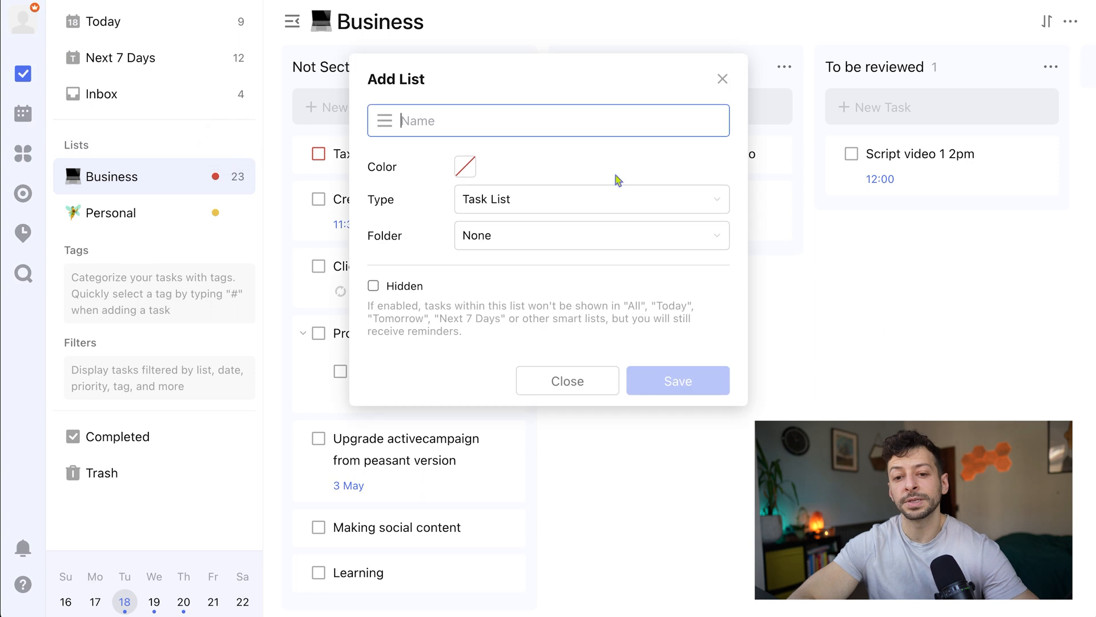
pyautogui.write('Content')
pyautogui.press('Return')
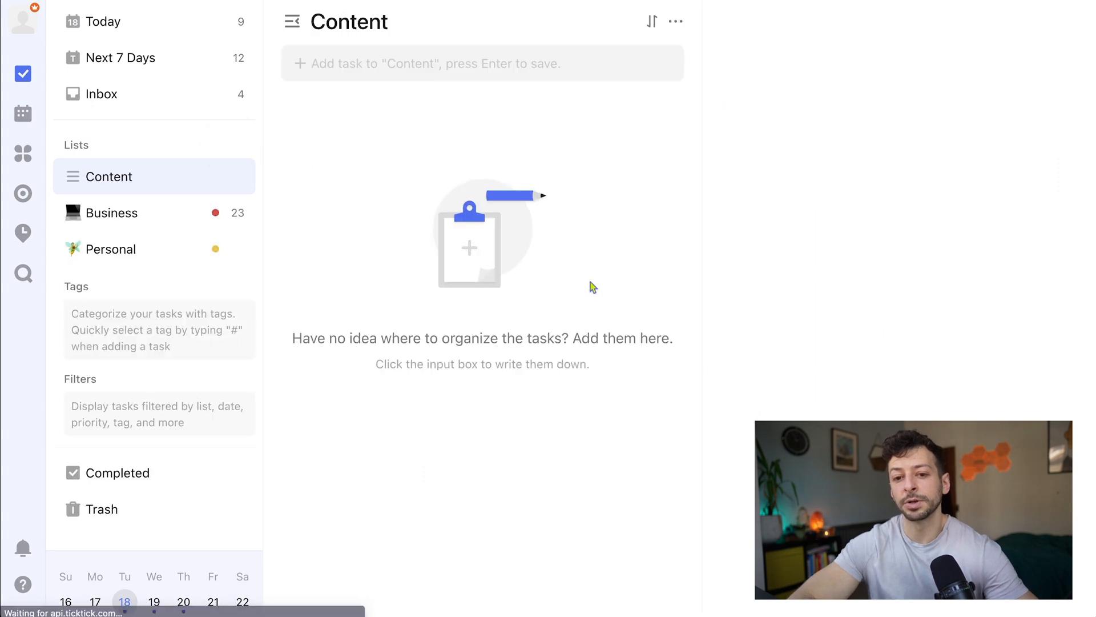
# Step: Switch the Content list to the kanban view and rename its Not Sectioned column to "Idea"
pyautogui.click(675, 21)
pyautogui.click(634, 80)
pyautogui.click(363, 69)
pyautogui.click(518, 67)
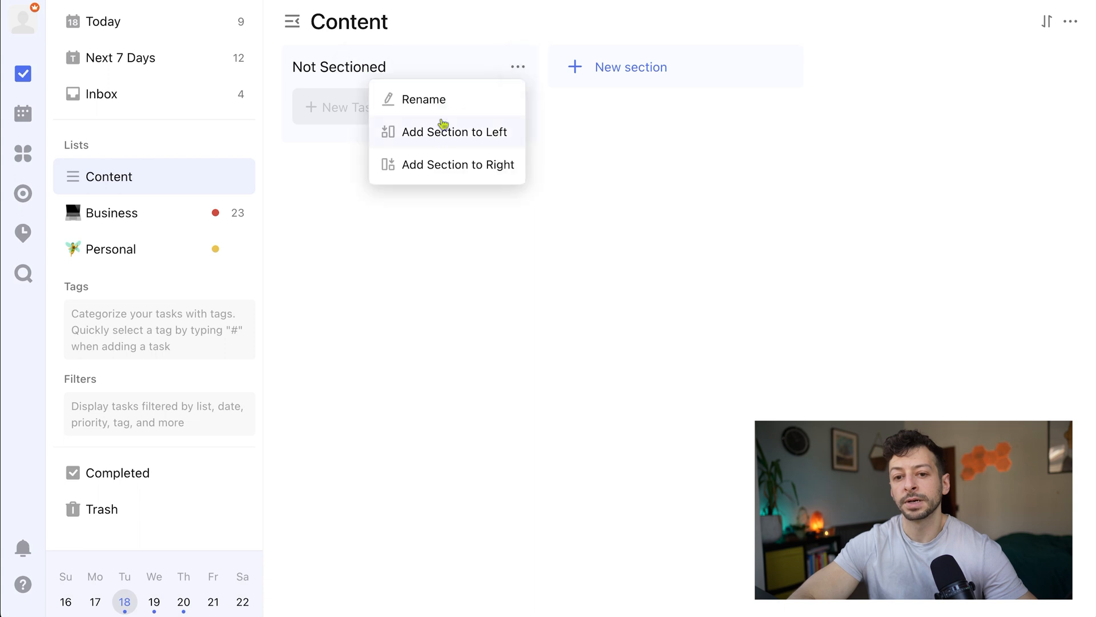
pyautogui.click(451, 97)
pyautogui.write('Idea')
pyautogui.press('Return')
# Step: Add three more sections to the Content board named "Scripted", "Recorded" and "Published"
pyautogui.click(603, 69)
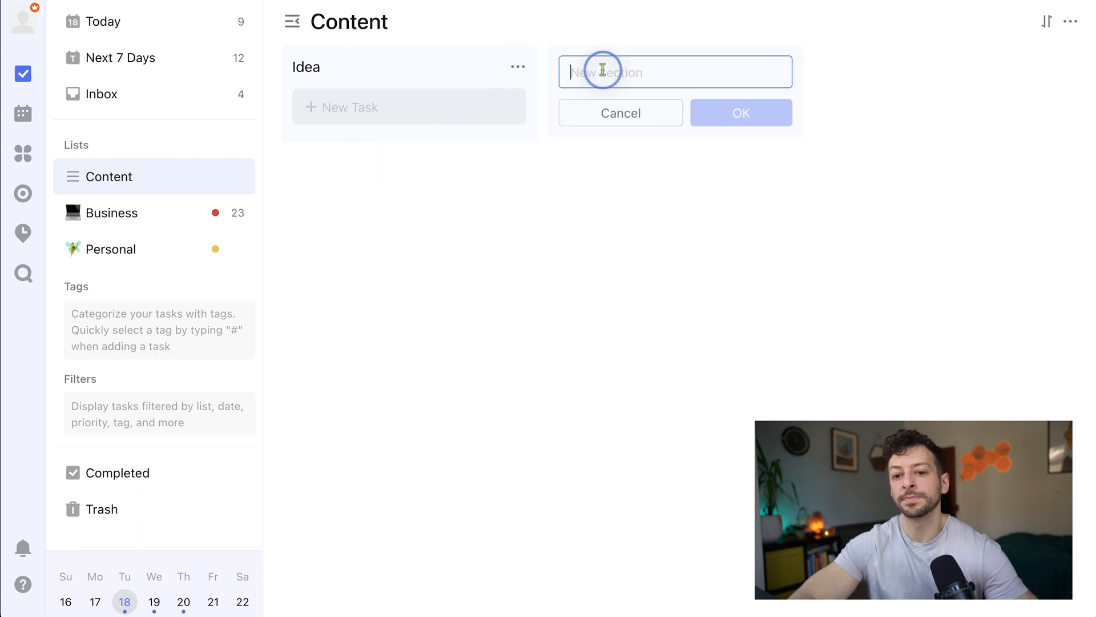
pyautogui.write('Scripted')
pyautogui.press('Return')
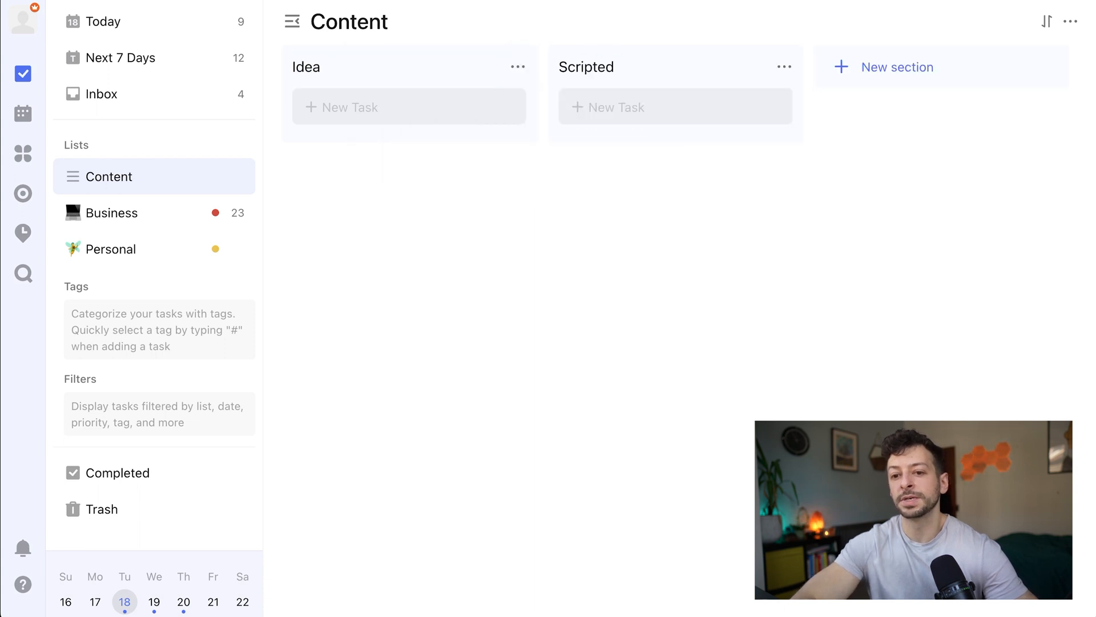
pyautogui.click(876, 66)
pyautogui.write('Recorded')
pyautogui.press('Return')
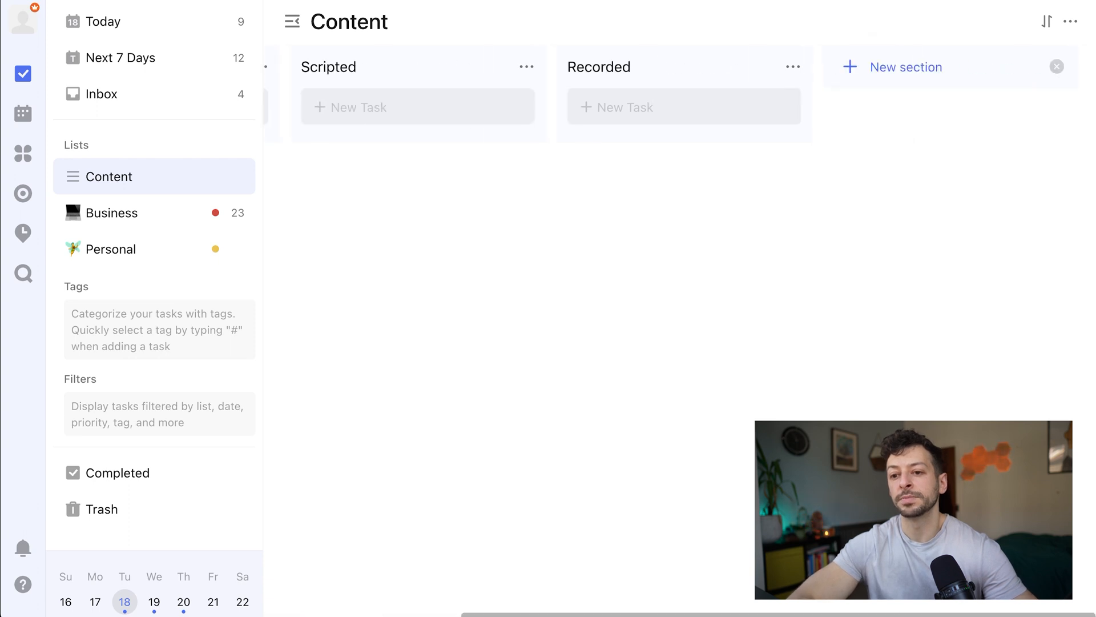
pyautogui.click(853, 85)
pyautogui.write('Publishe')
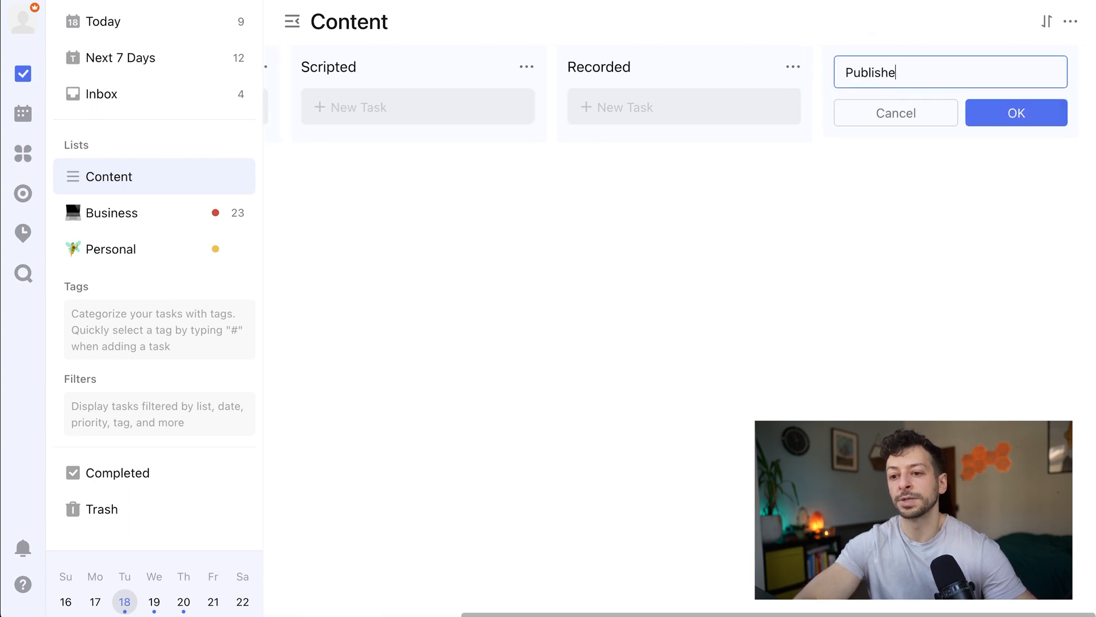
pyautogui.write('d')
pyautogui.press('Return')
# Step: Add a task "Guide to ticktick" to the Idea section and move it into the Scripted section
pyautogui.hscroll(-5, 680, 154)
pyautogui.click(348, 123)
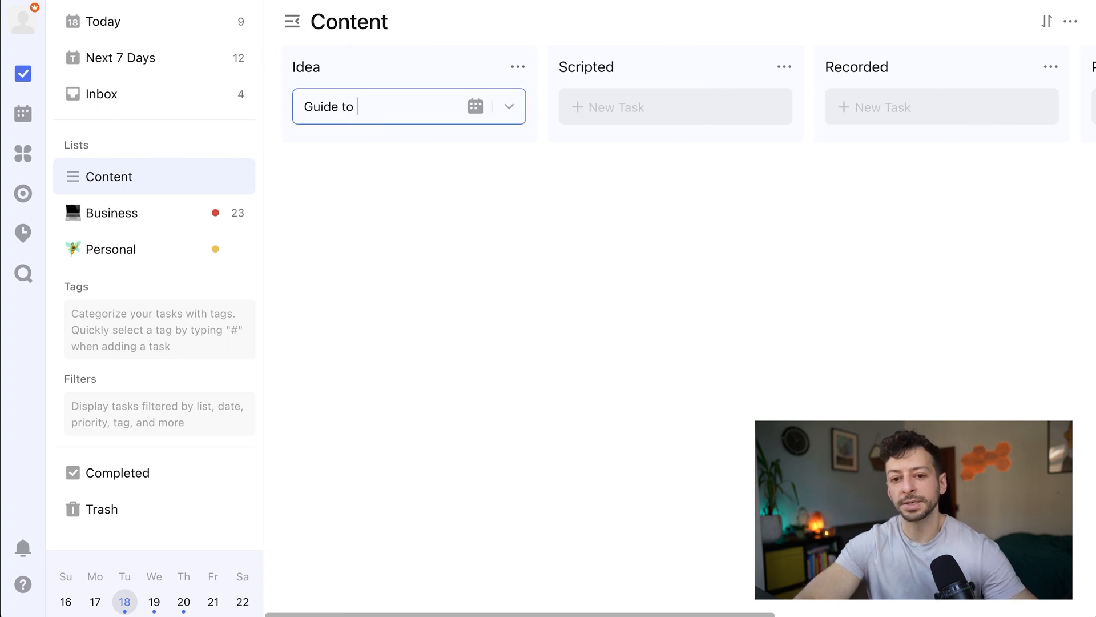
pyautogui.write('Guide to ticktick')
pyautogui.press('Return')
pyautogui.moveTo(368, 170); pyautogui.dragTo(655, 156)
# Step: Fill in the Guide to ticktick task's description with "script" and "Lorem" on separate lines
pyautogui.hscroll(5, 542, 234)
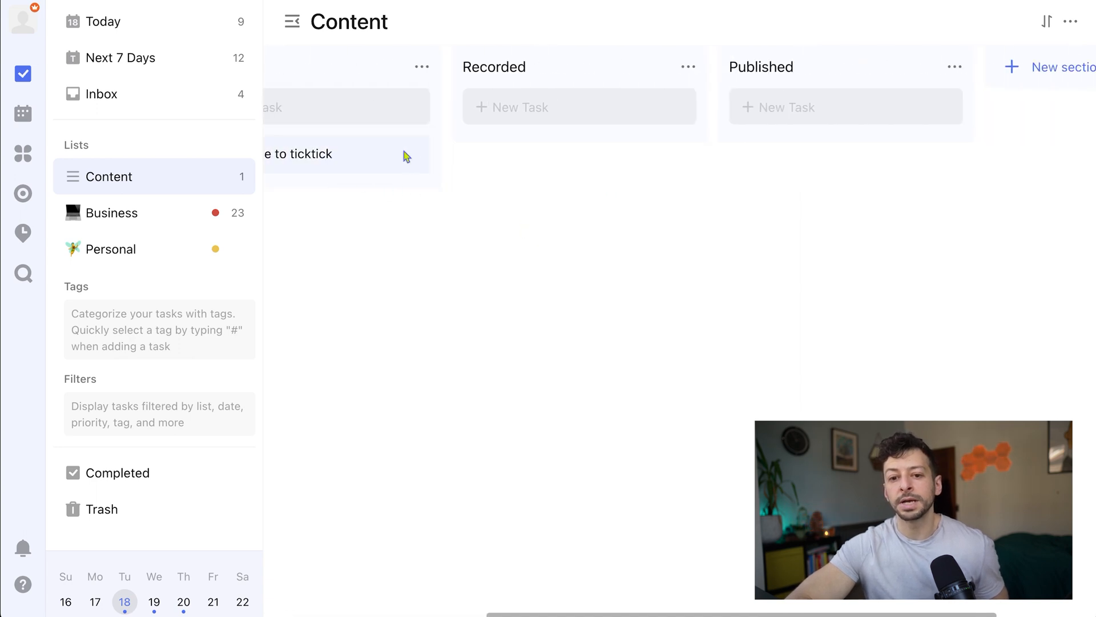
pyautogui.click(380, 157)
pyautogui.click(542, 274)
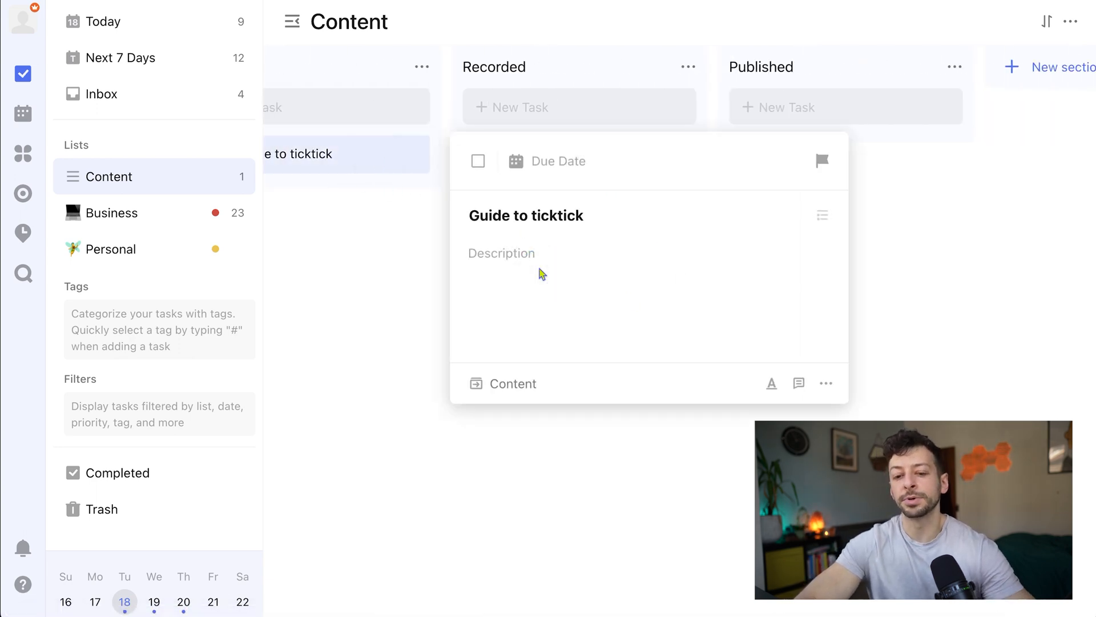
pyautogui.write('script')
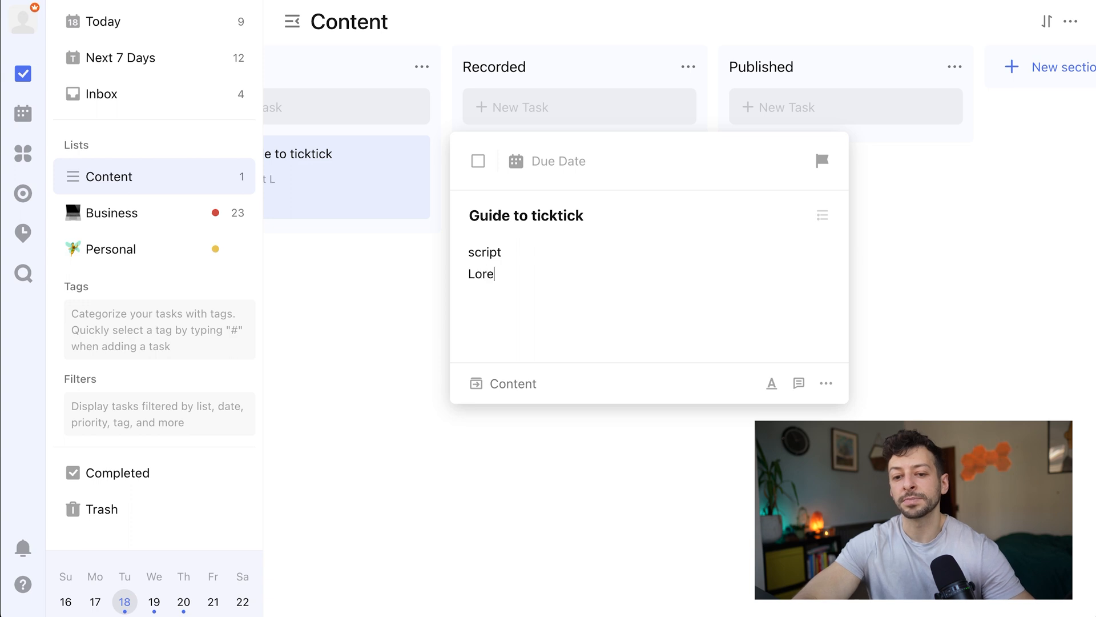
pyautogui.click(445, 351)
# Step: Move the Guide to ticktick task from Scripted into the Recorded section and look over the Content board
pyautogui.hscroll(-3, 392, 244)
pyautogui.moveTo(445, 152); pyautogui.dragTo(978, 168)
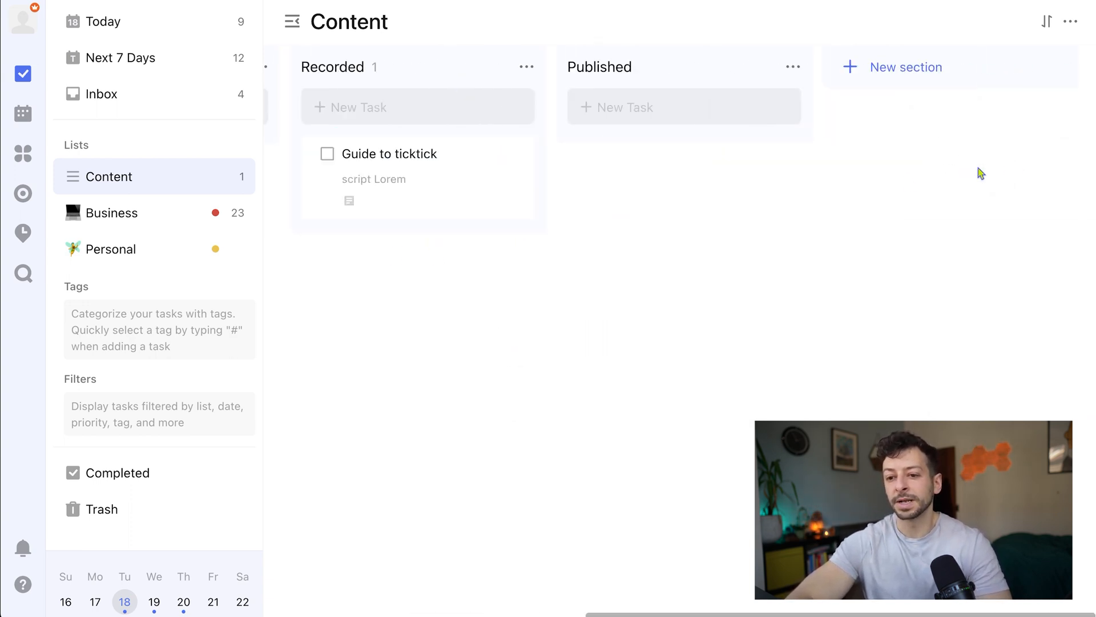
pyautogui.hscroll(-5, 349, 216)
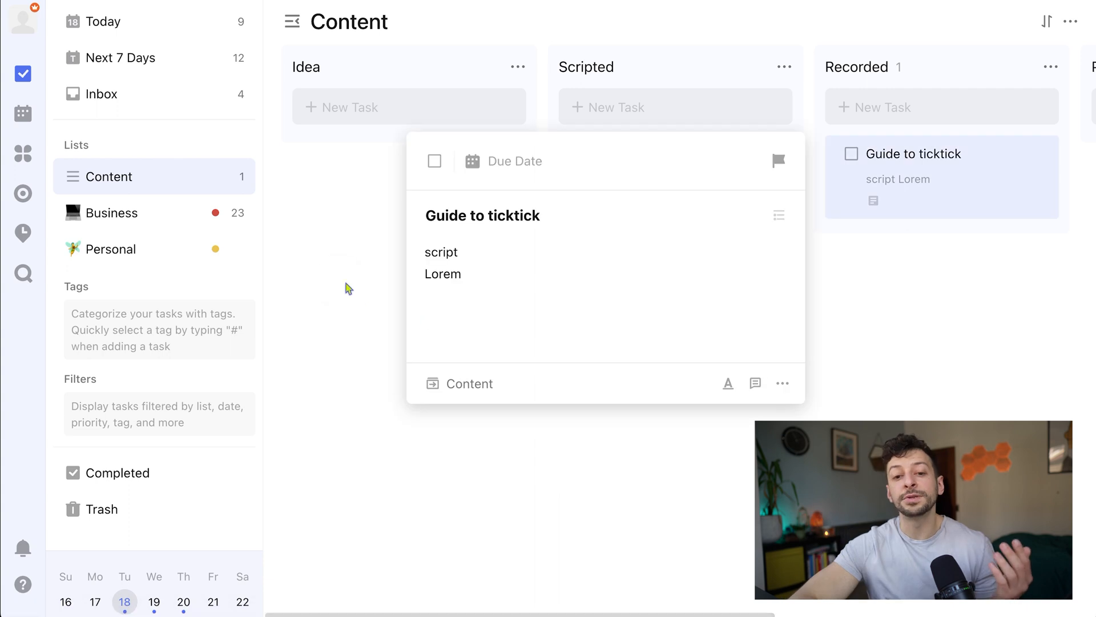
pyautogui.click(347, 289)
# Step: Show the calendar's day view and look over the tasks scheduled for today
pyautogui.click(22, 112)
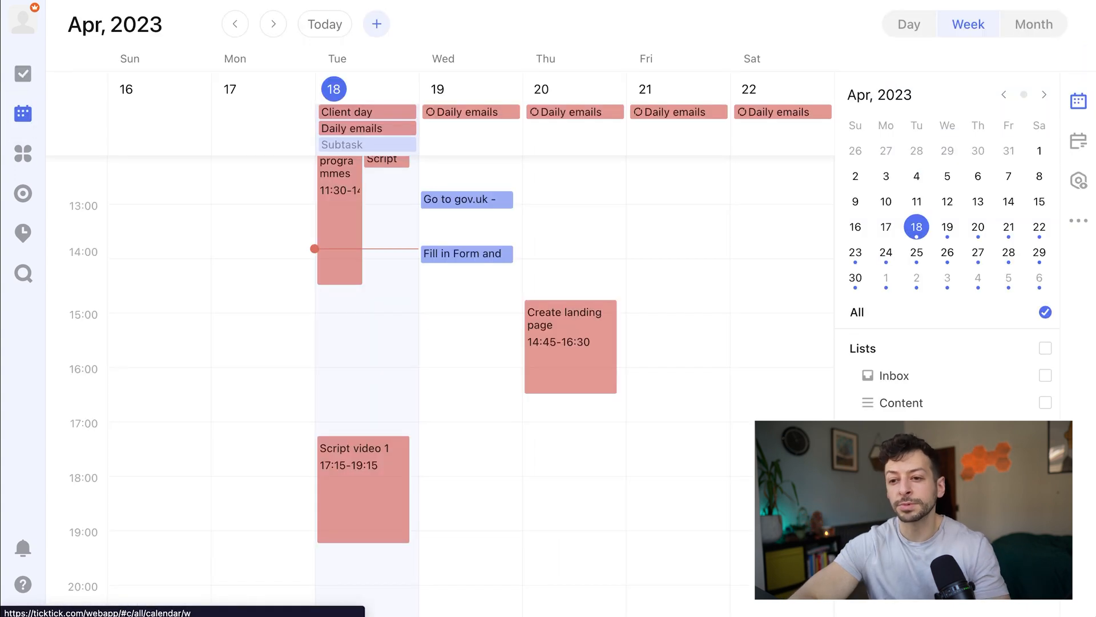
pyautogui.click(910, 24)
pyautogui.scroll(3, 309, 319)
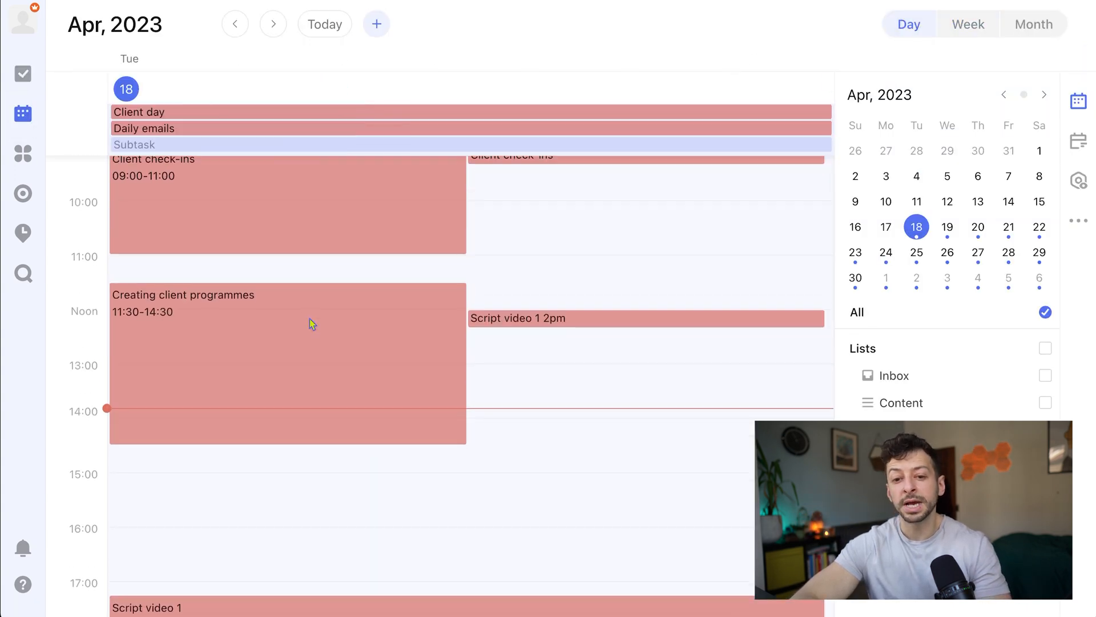
pyautogui.scroll(-3, 310, 319)
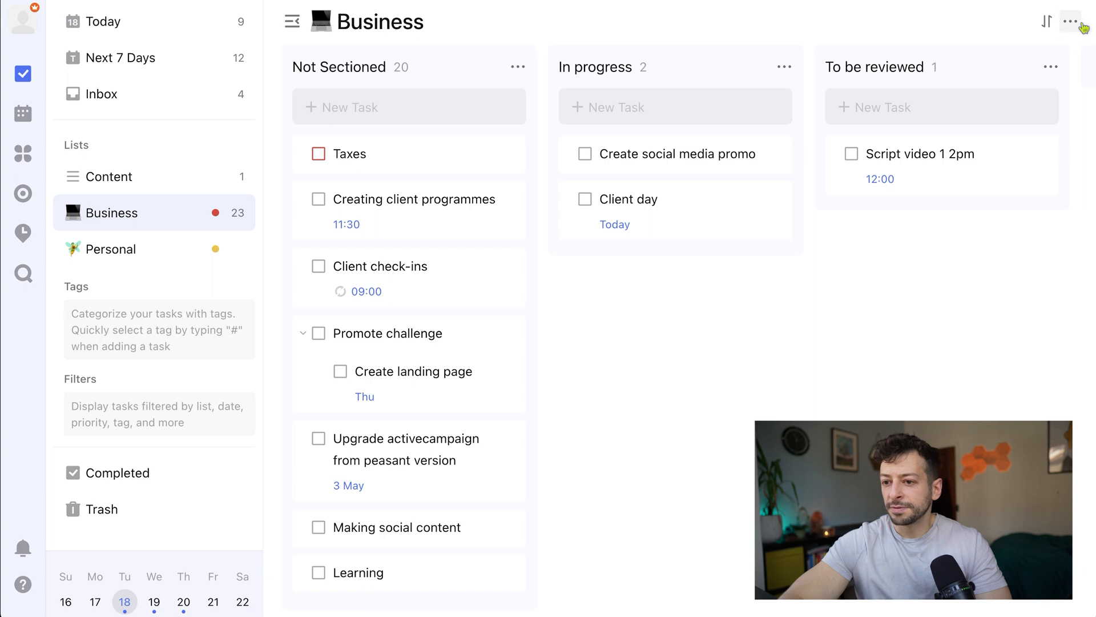
# Step: Switch the Business list to the timeline view and get past the feature introduction
pyautogui.click(1070, 22)
pyautogui.click(1069, 84)
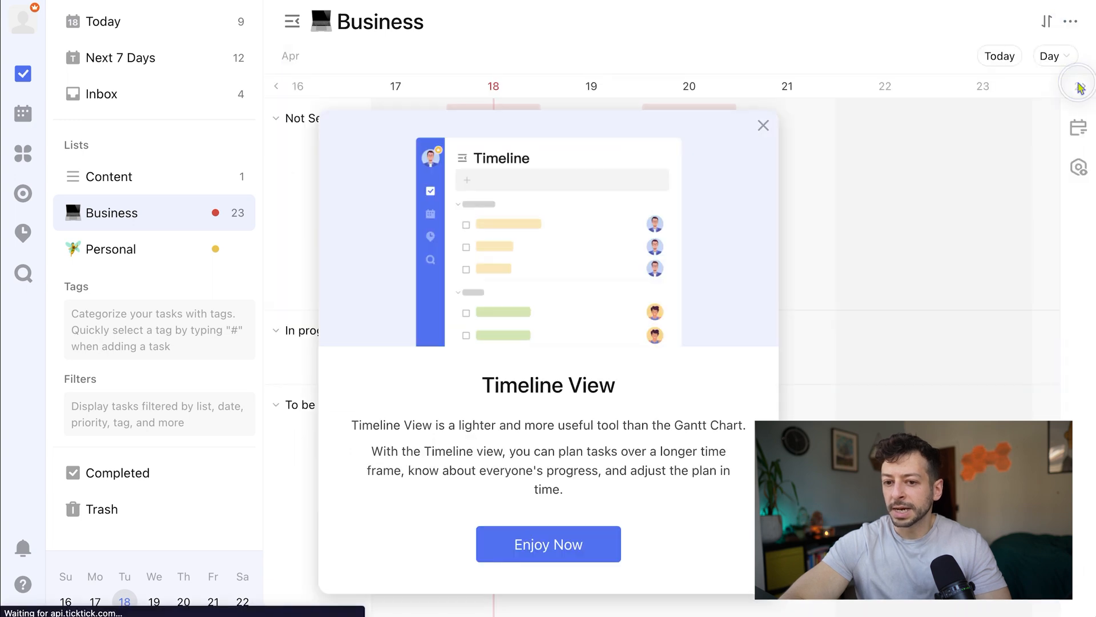
pyautogui.click(564, 544)
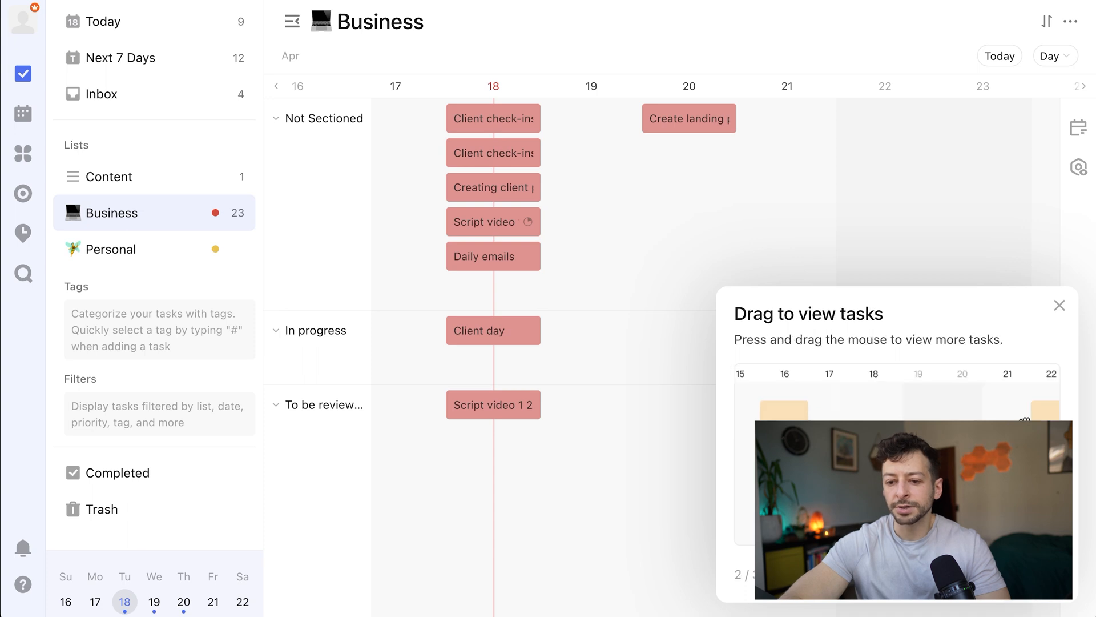
pyautogui.moveTo(548, 374); pyautogui.dragTo(476, 374)
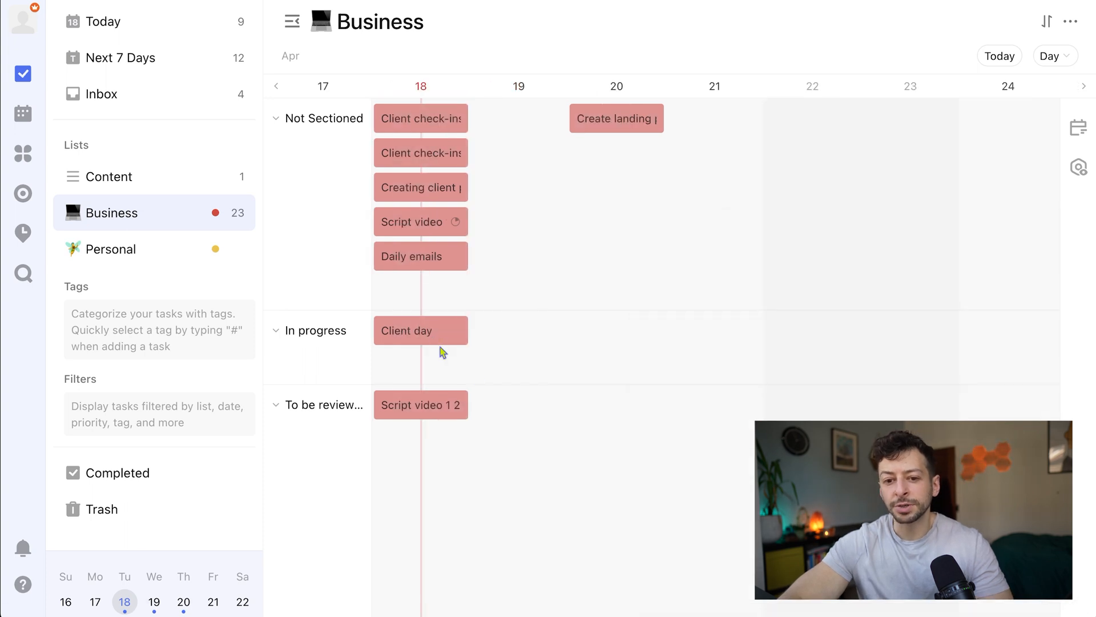
# Step: Move Daily emails to 20 April under In progress, Creating client programmes to 21 April, and Script video 1 to 22 April under To be reviewed
pyautogui.moveTo(417, 255); pyautogui.dragTo(637, 333)
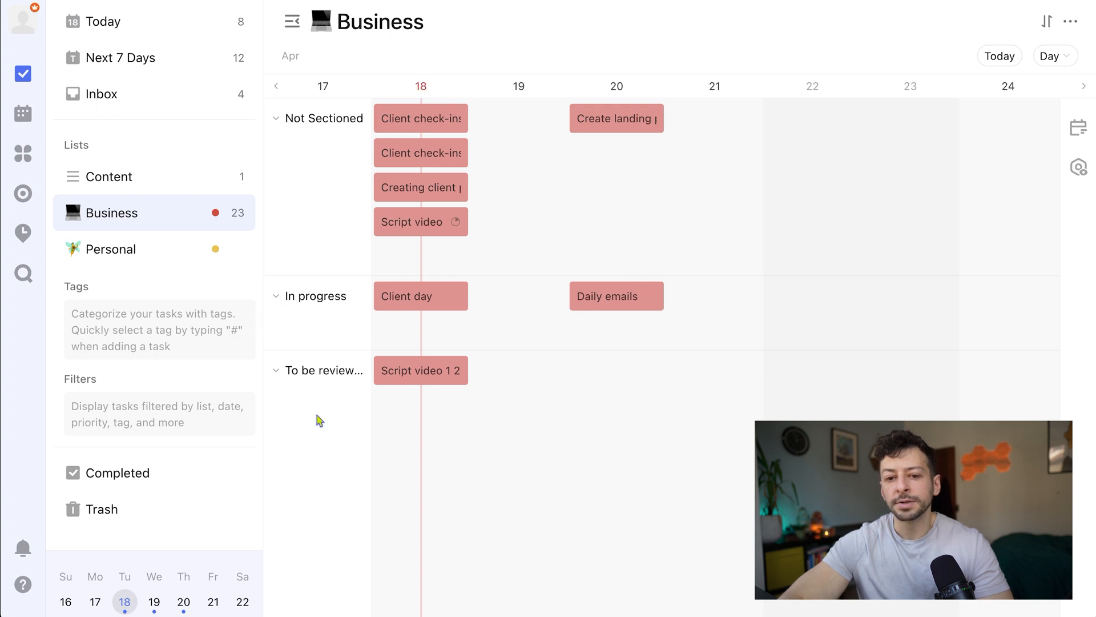
pyautogui.moveTo(440, 186); pyautogui.dragTo(751, 216)
pyautogui.moveTo(396, 191); pyautogui.dragTo(765, 331)
# Step: Set the timeline scale to Week and check the rescheduled tasks in the calendar's week view
pyautogui.click(1048, 55)
pyautogui.click(1014, 119)
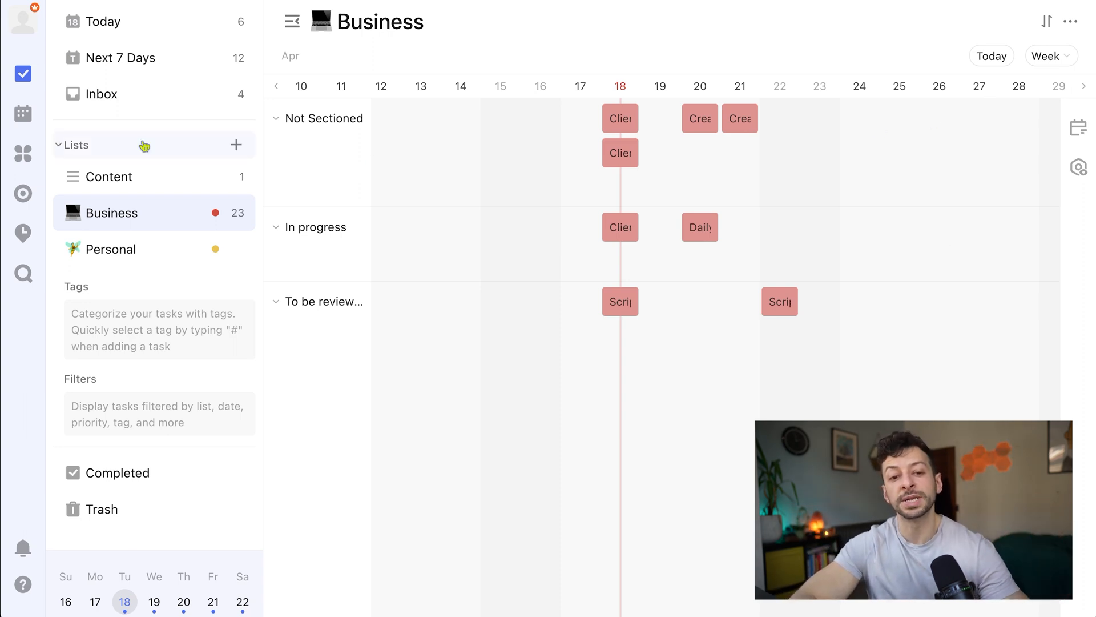
pyautogui.click(31, 117)
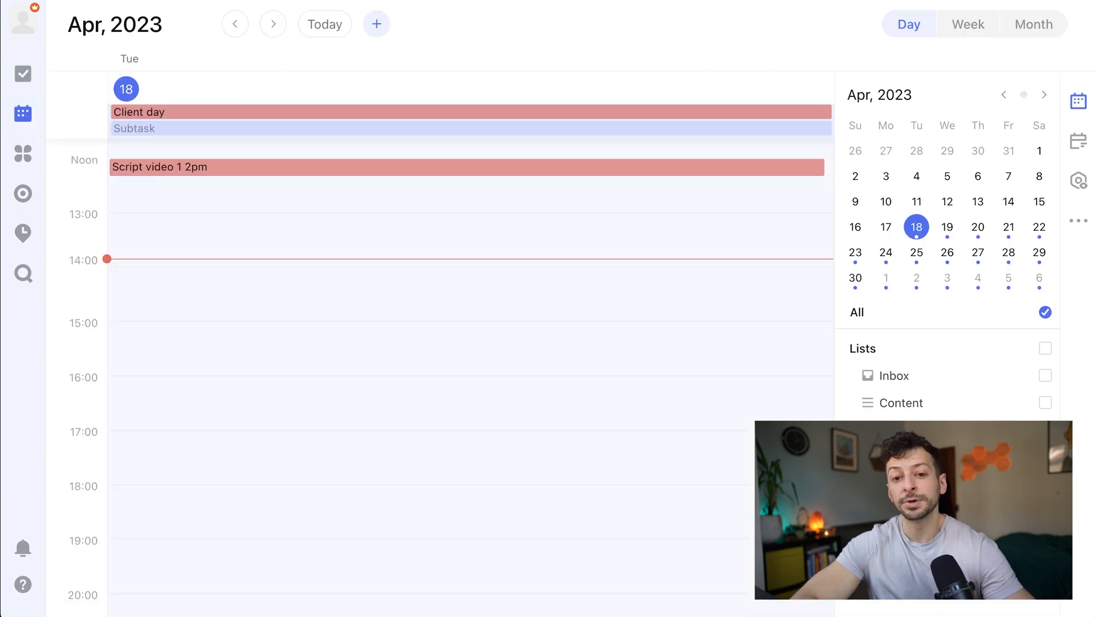
pyautogui.press('w')
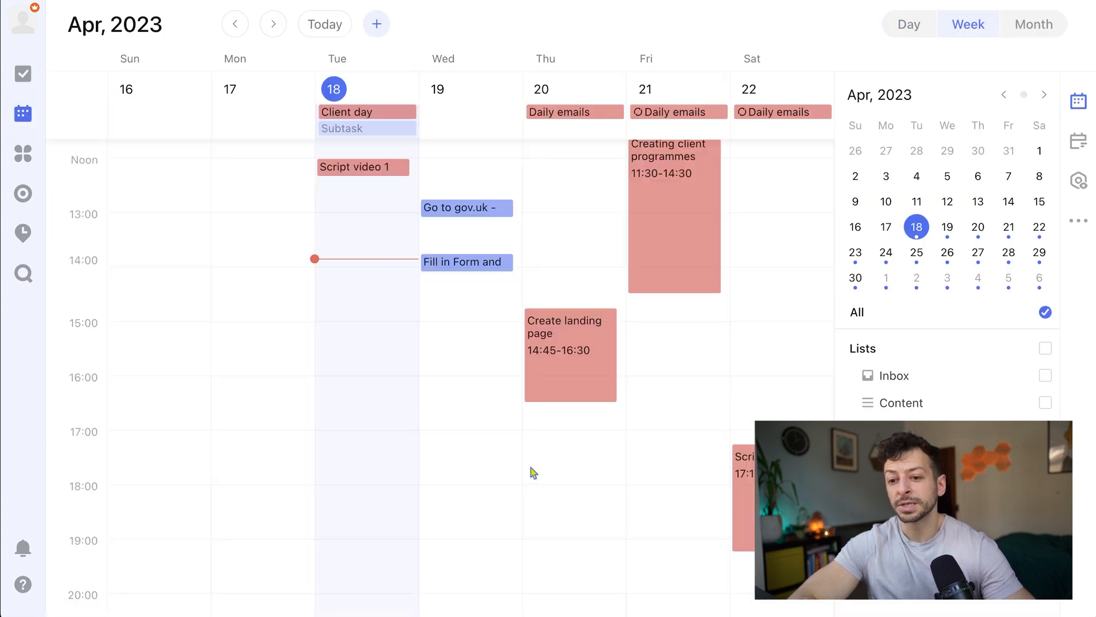
# Step: Add a task "Ticktick review weekly" to the calendar on Sunday 23 April from 16:30 to 19:00
pyautogui.hscroll(3, 533, 472)
pyautogui.moveTo(153, 413)
pyautogui.mouseDown()
pyautogui.moveTo(177, 582)
pyautogui.moveTo(178, 534)
pyautogui.mouseUp()
pyautogui.write('Ticktick review weekly')
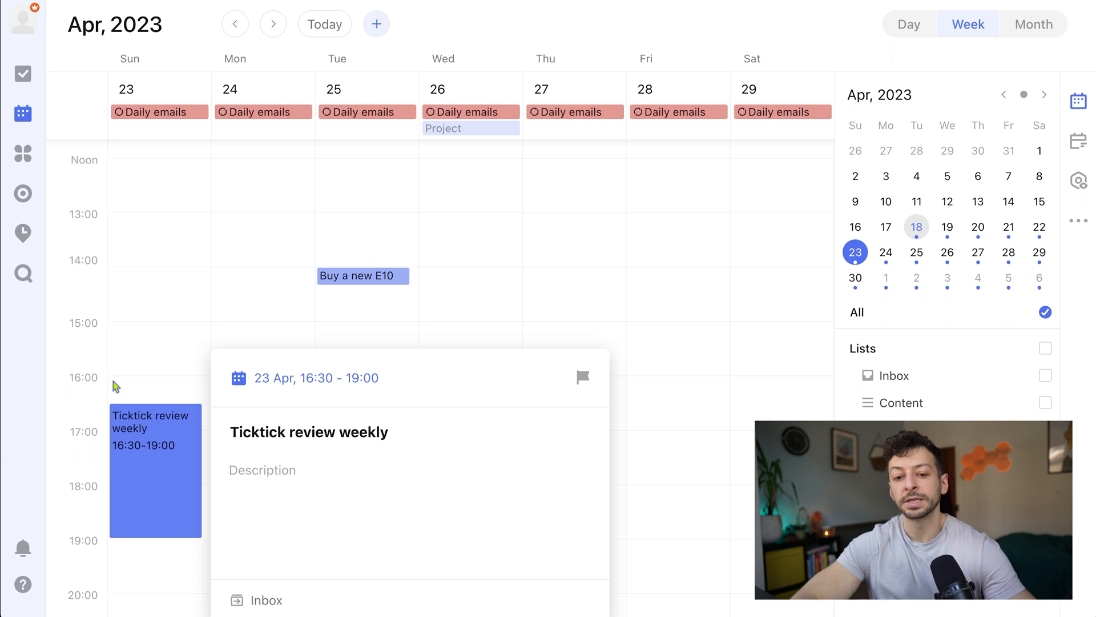
pyautogui.click(161, 332)
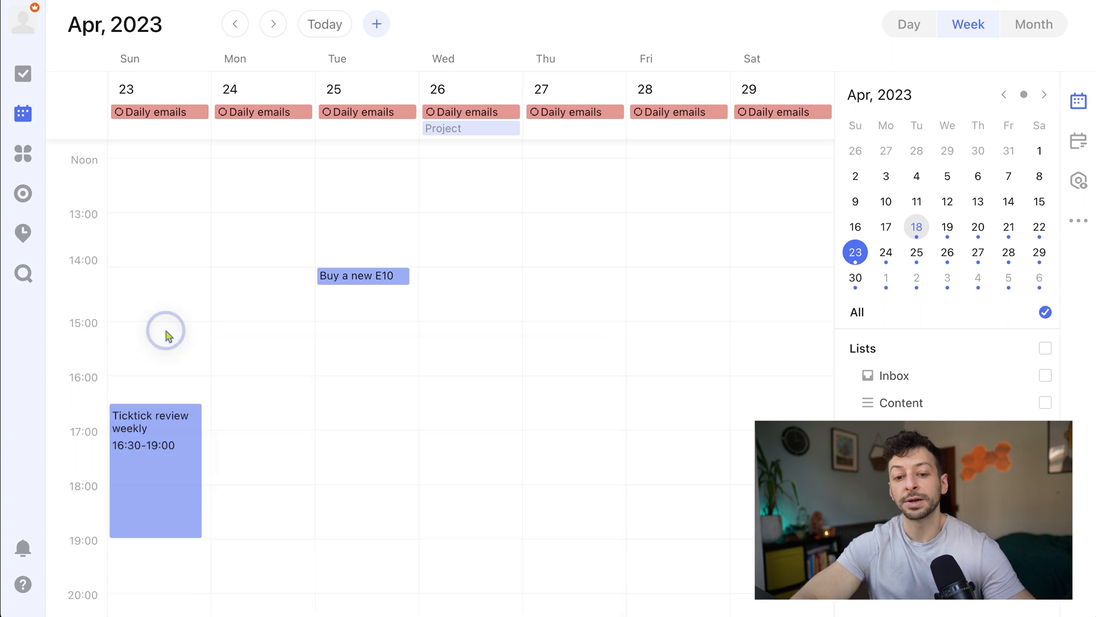
pyautogui.click(161, 437)
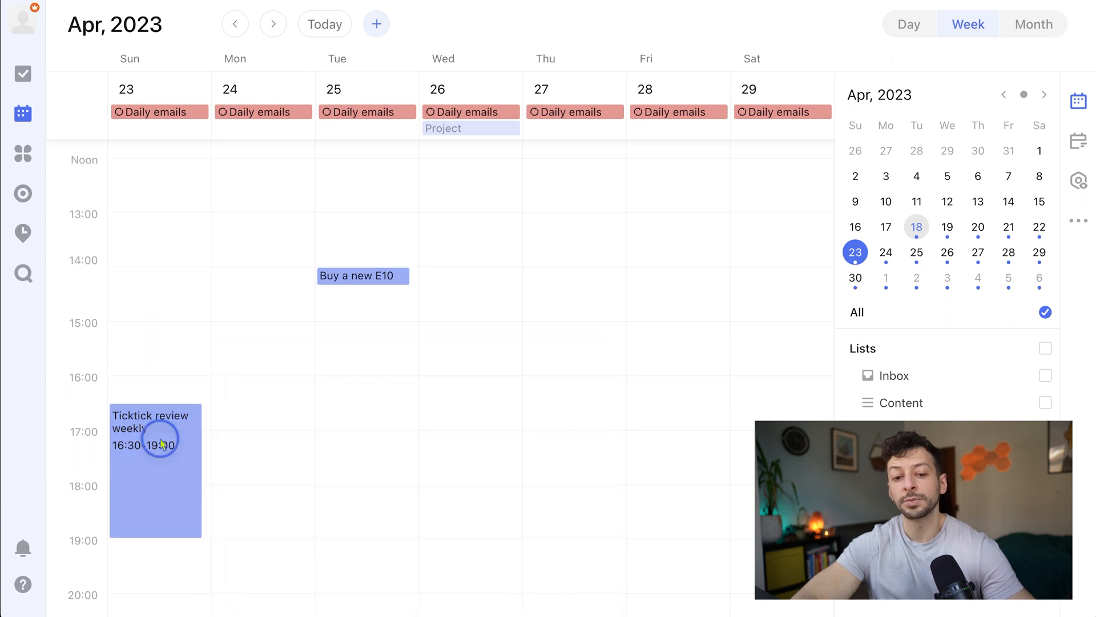
pyautogui.click(159, 313)
pyautogui.scroll(-1, 164, 405)
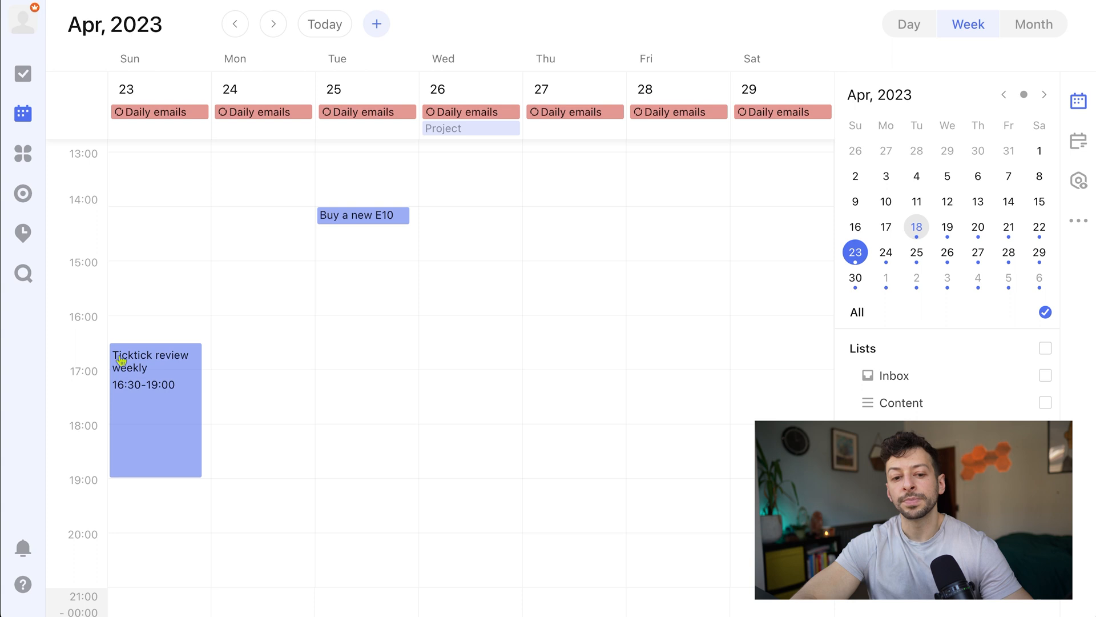
# Step: Check the Today list, and in the calendar schedule Guide to ticktick on 20 April about 17:45 and Promote challenge on 21 April about 16:45
pyautogui.click(22, 76)
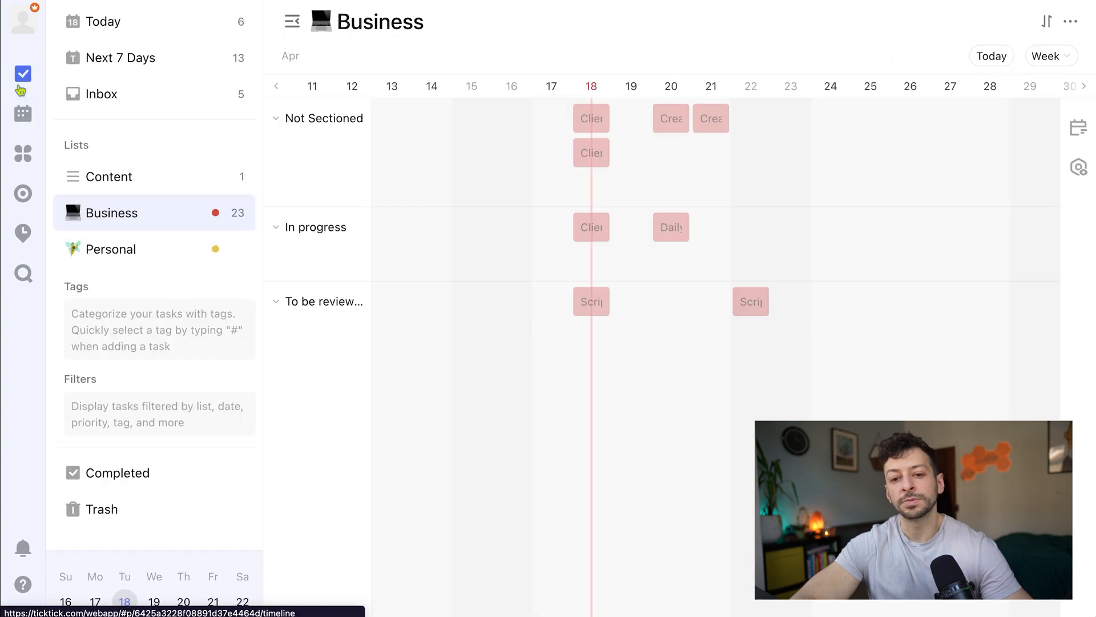
pyautogui.click(148, 31)
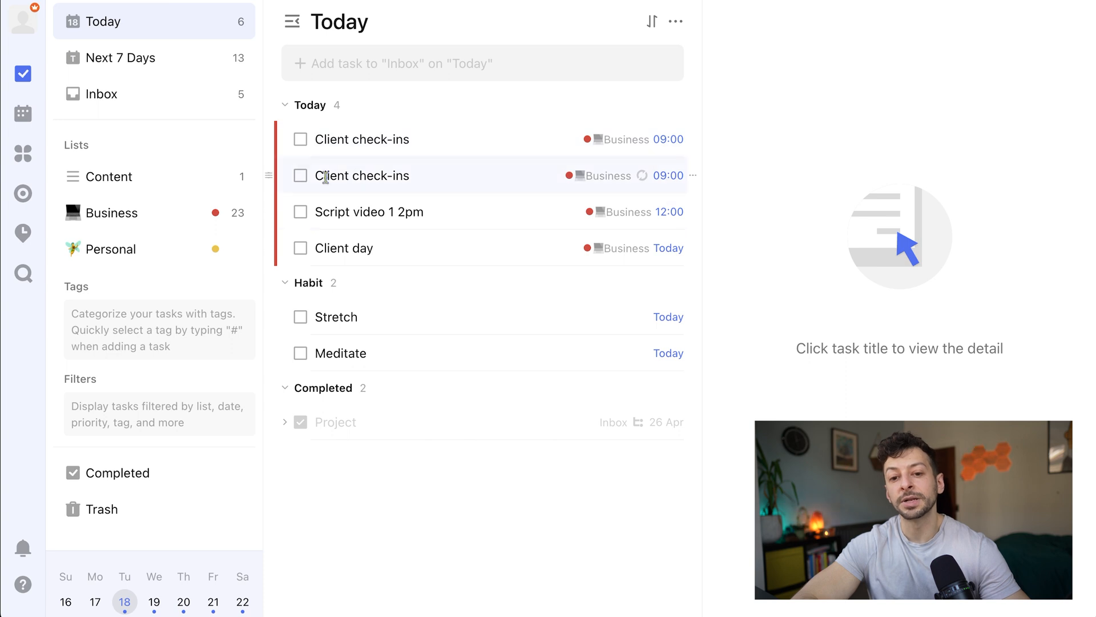
pyautogui.click(23, 113)
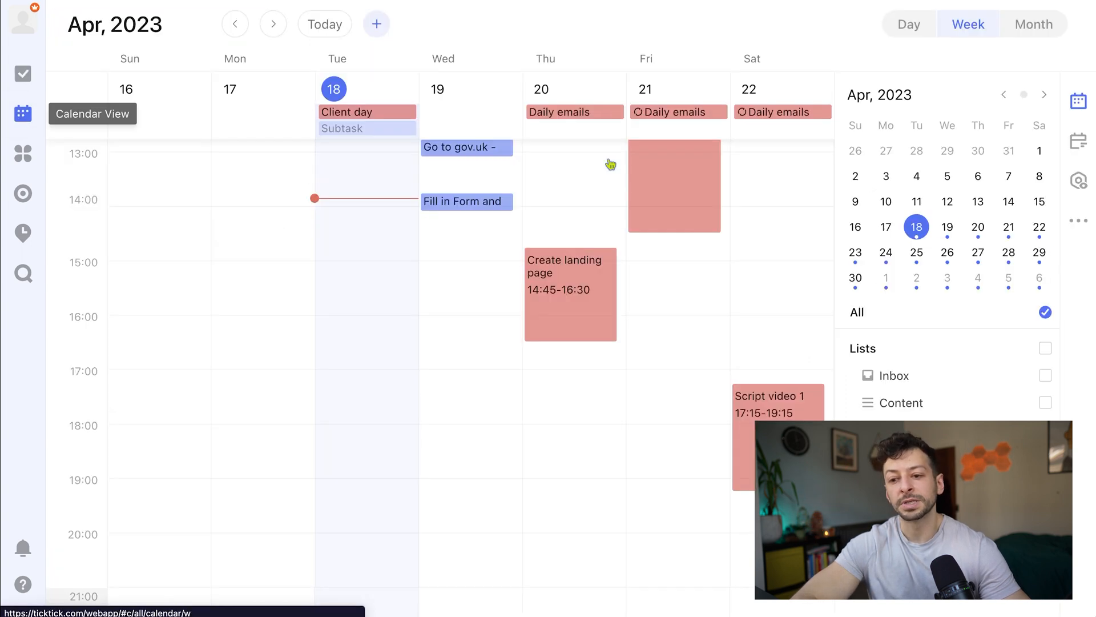
pyautogui.click(1079, 141)
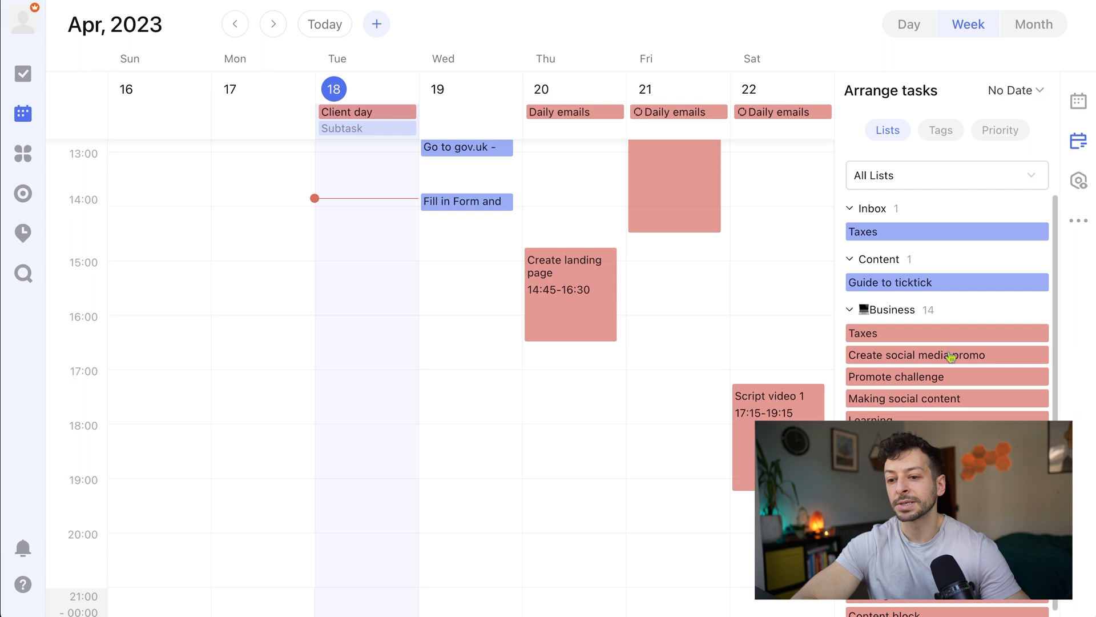
pyautogui.moveTo(948, 288); pyautogui.dragTo(571, 420)
pyautogui.moveTo(899, 328); pyautogui.dragTo(668, 365)
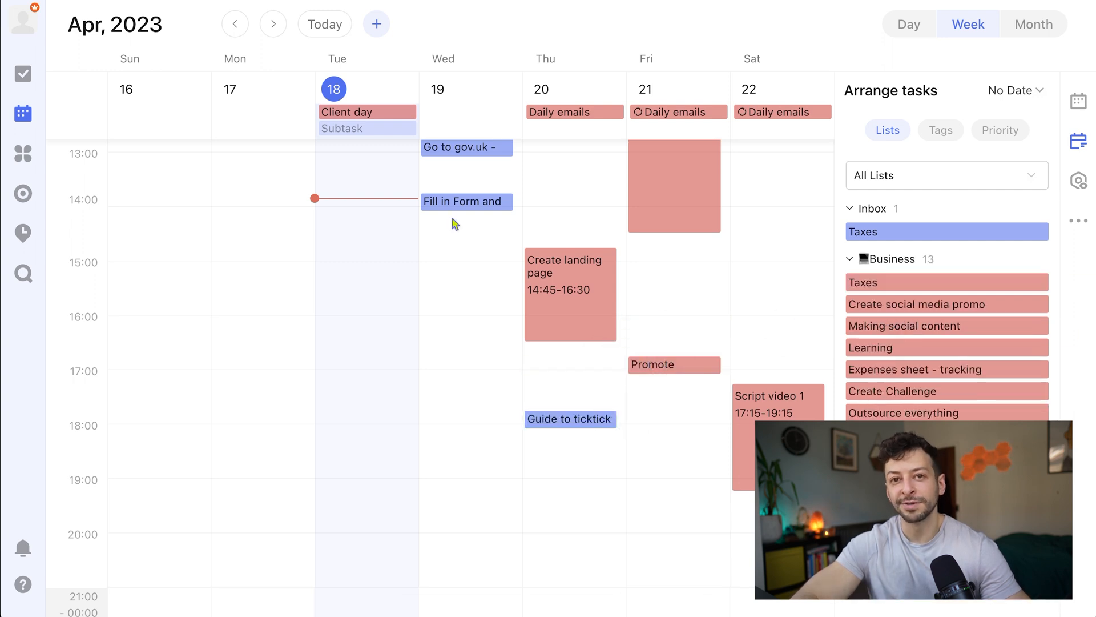
# Step: Look through the personal categories of the Incompletion Trigger List in Mind_Sweep_Trigger_List.pdf
pyautogui.click(23, 74)
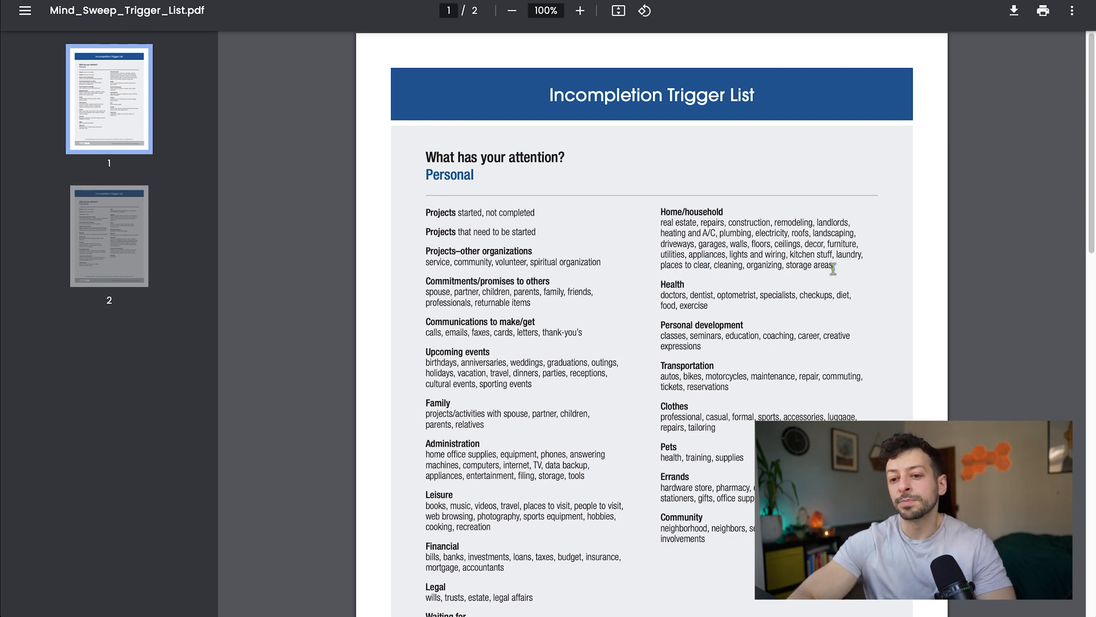
pyautogui.scroll(-2, 833, 269)
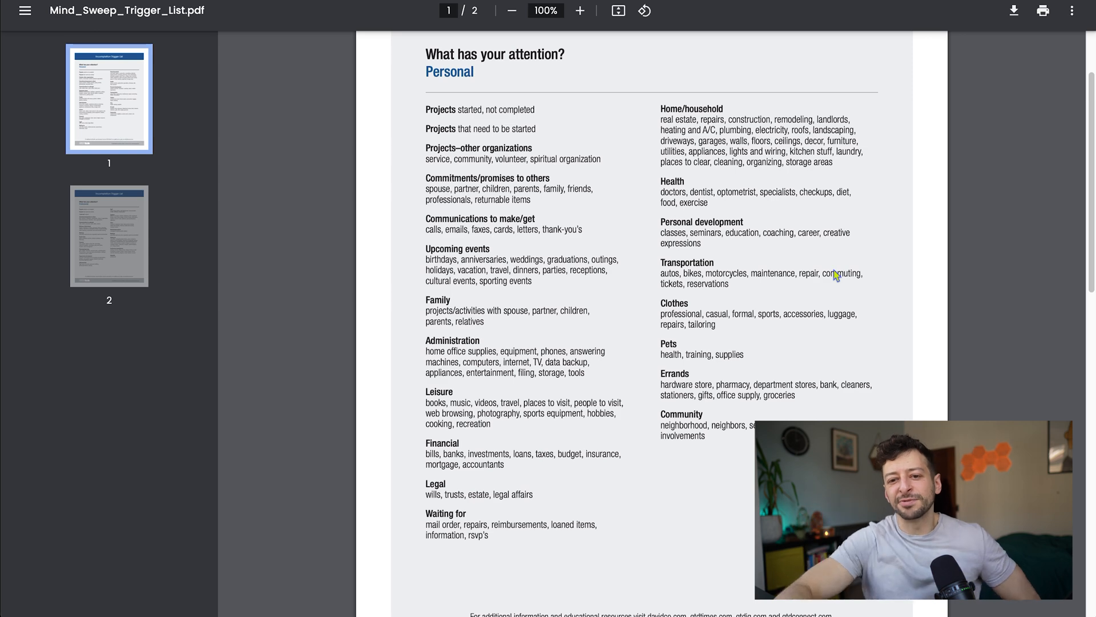
# Step: Skim the Personal page of the trigger list again, and check the undated tasks beside the calendar's week view
pyautogui.scroll(5, 571, 156)
pyautogui.scroll(-3, 571, 155)
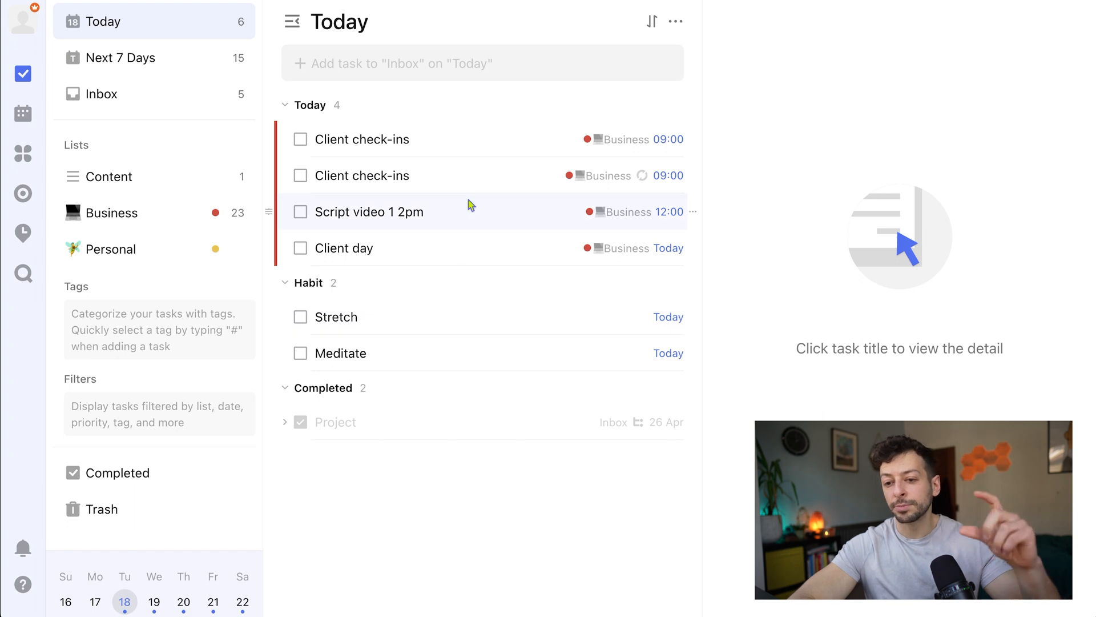
pyautogui.click(23, 113)
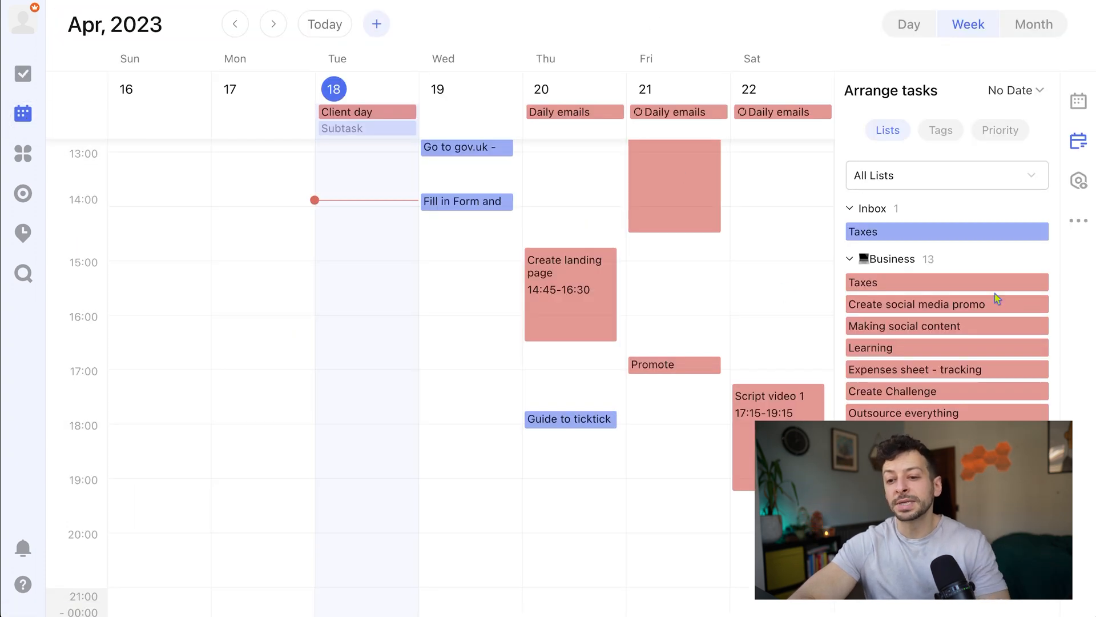
# Step: View the Eisenhower Matrix quadrants and the new-task form for Not Urgent & Important, and return to the task list
pyautogui.click(23, 153)
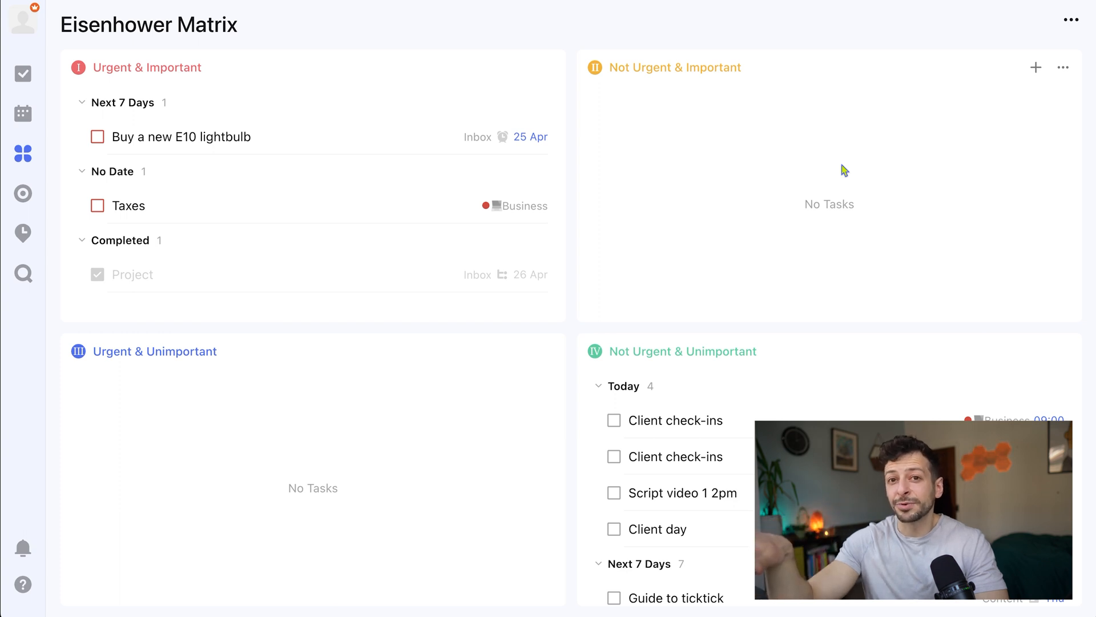
pyautogui.click(1036, 67)
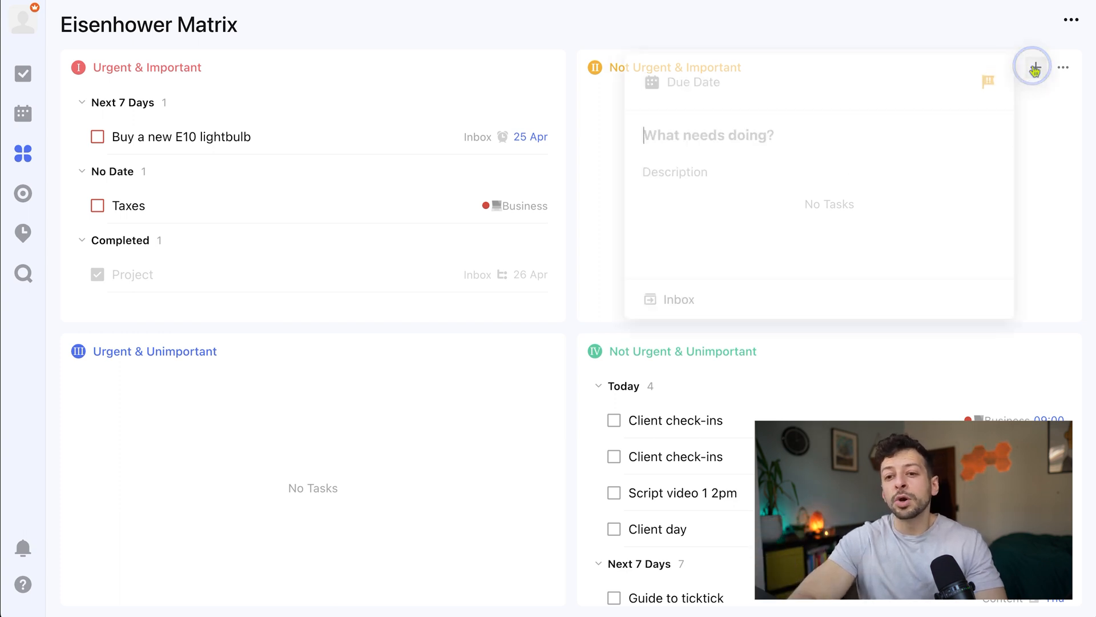
pyautogui.click(610, 142)
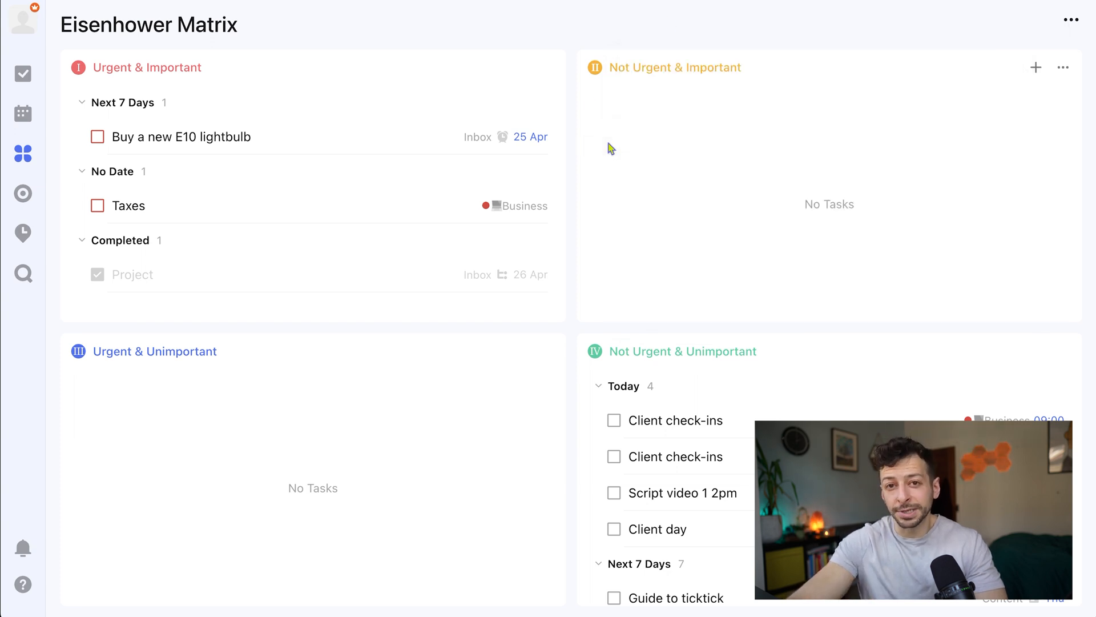
pyautogui.click(23, 74)
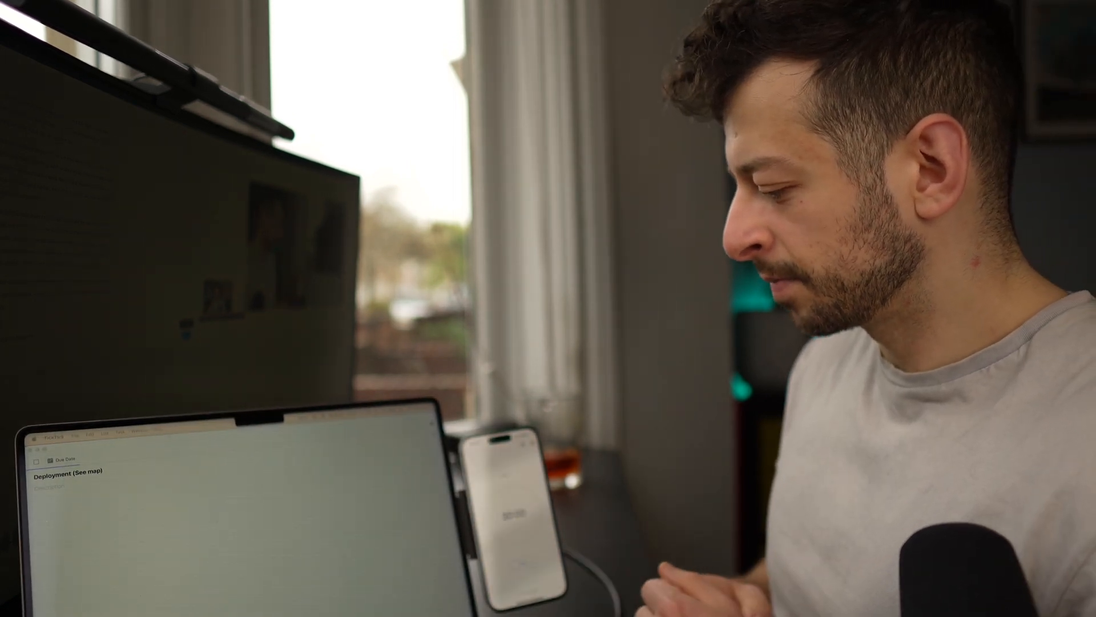
# Step: Start a 30-minute Pomo focus session for Recording on the phone and bring up the white noise choices
pyautogui.click(142, 475)
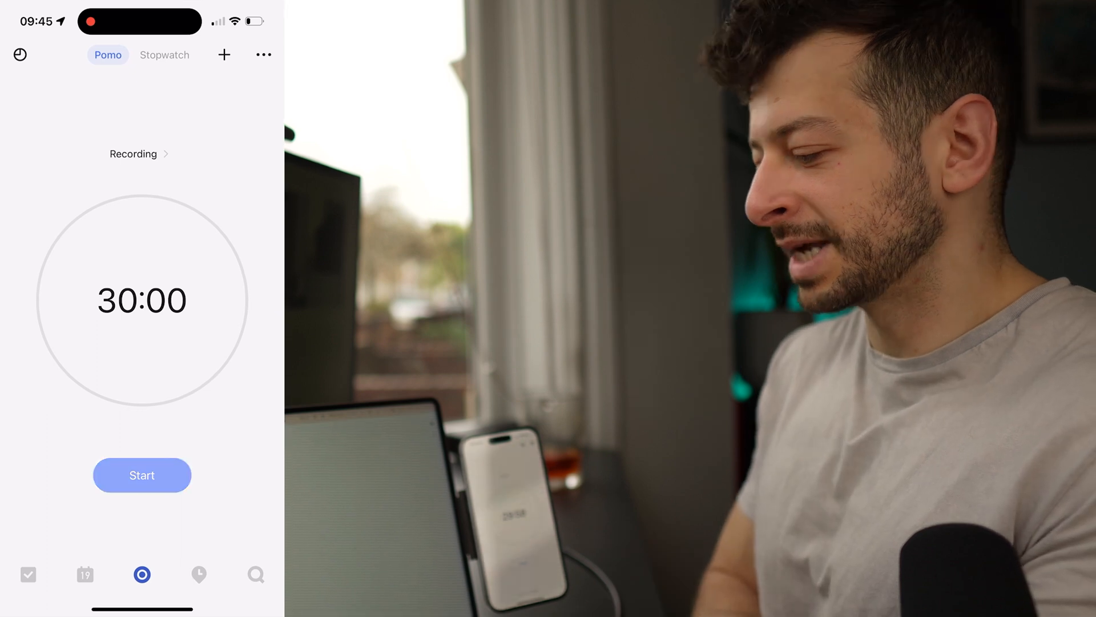
pyautogui.click(264, 54)
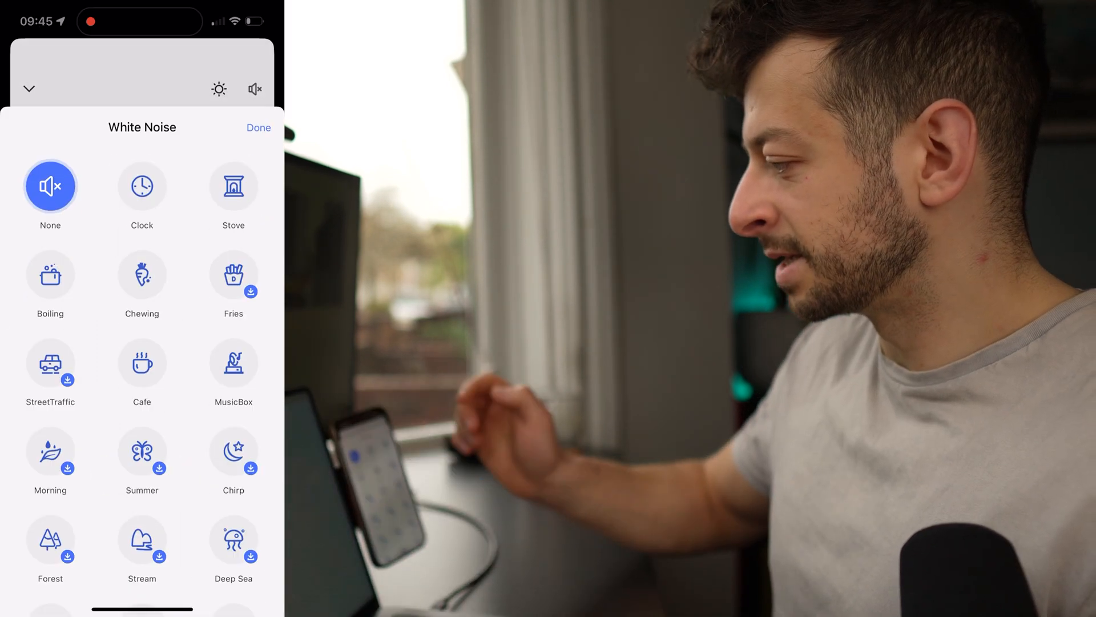
pyautogui.click(233, 130)
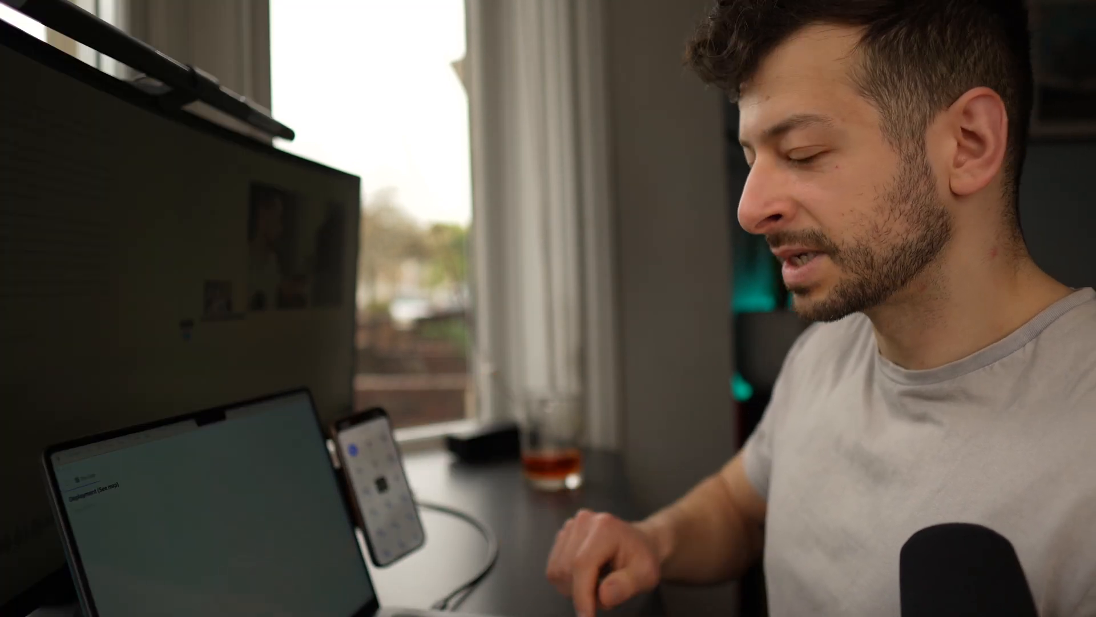